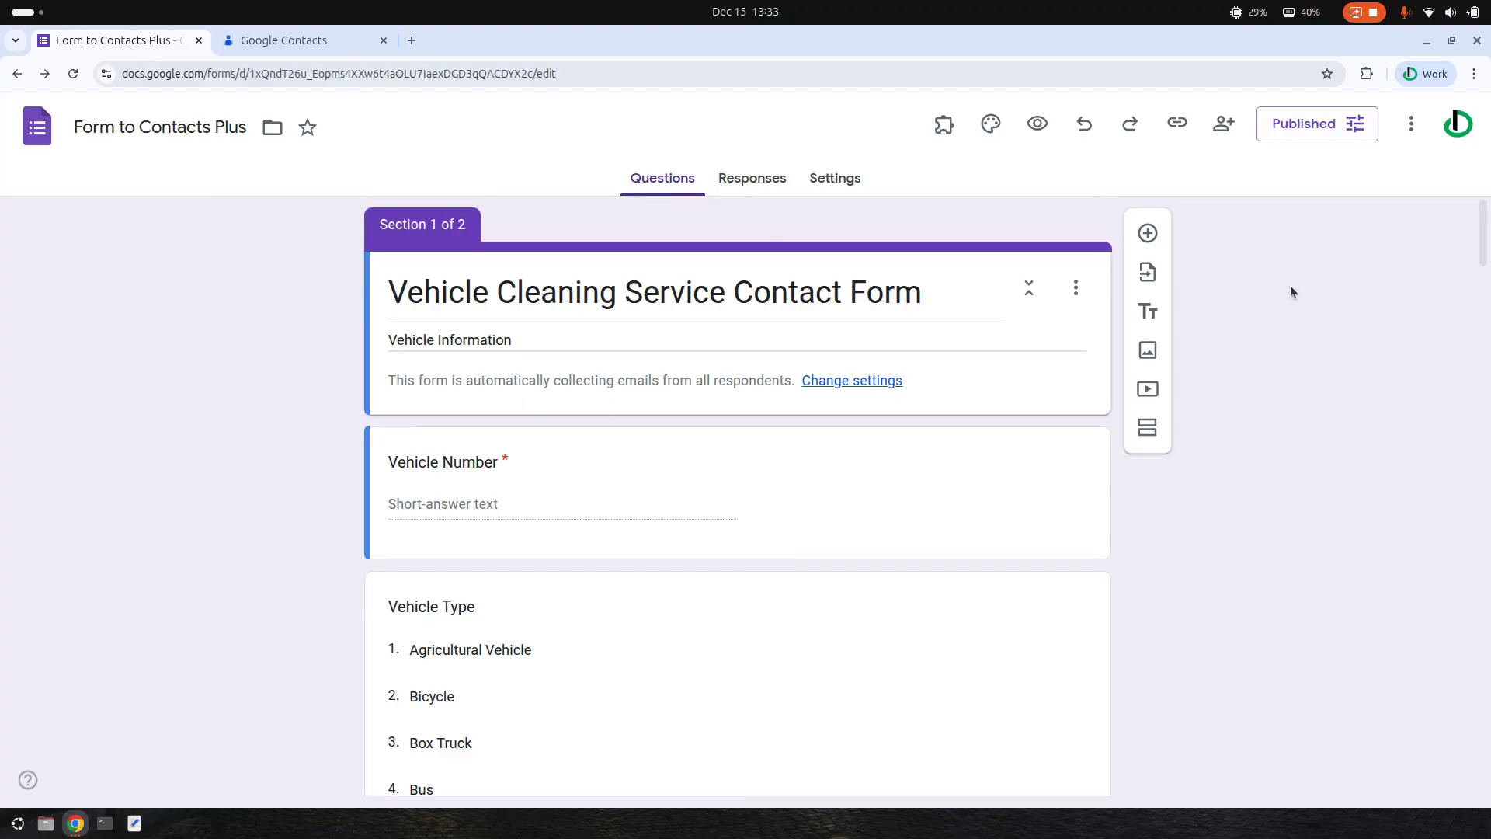
# - Launch the Form to Contacts Plus add-on's Configure option from the Add-ons menu
pyautogui.moveTo(1486, 218); pyautogui.dragTo(1489, 242)
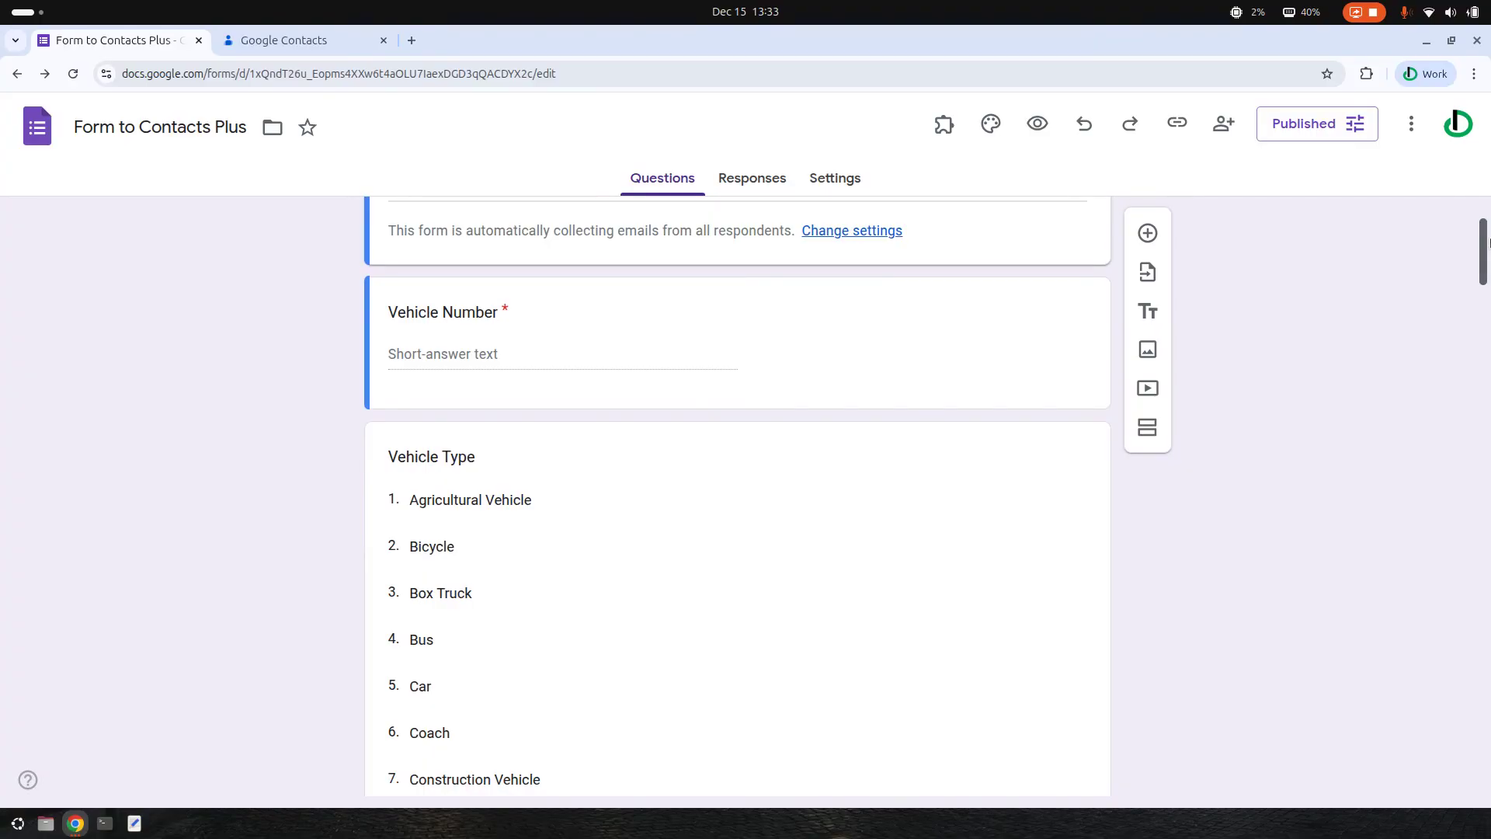
pyautogui.moveTo(1489, 242)
pyautogui.mouseDown()
pyautogui.moveTo(1470, 561)
pyautogui.moveTo(1482, 777)
pyautogui.moveTo(1484, 225)
pyautogui.mouseUp()
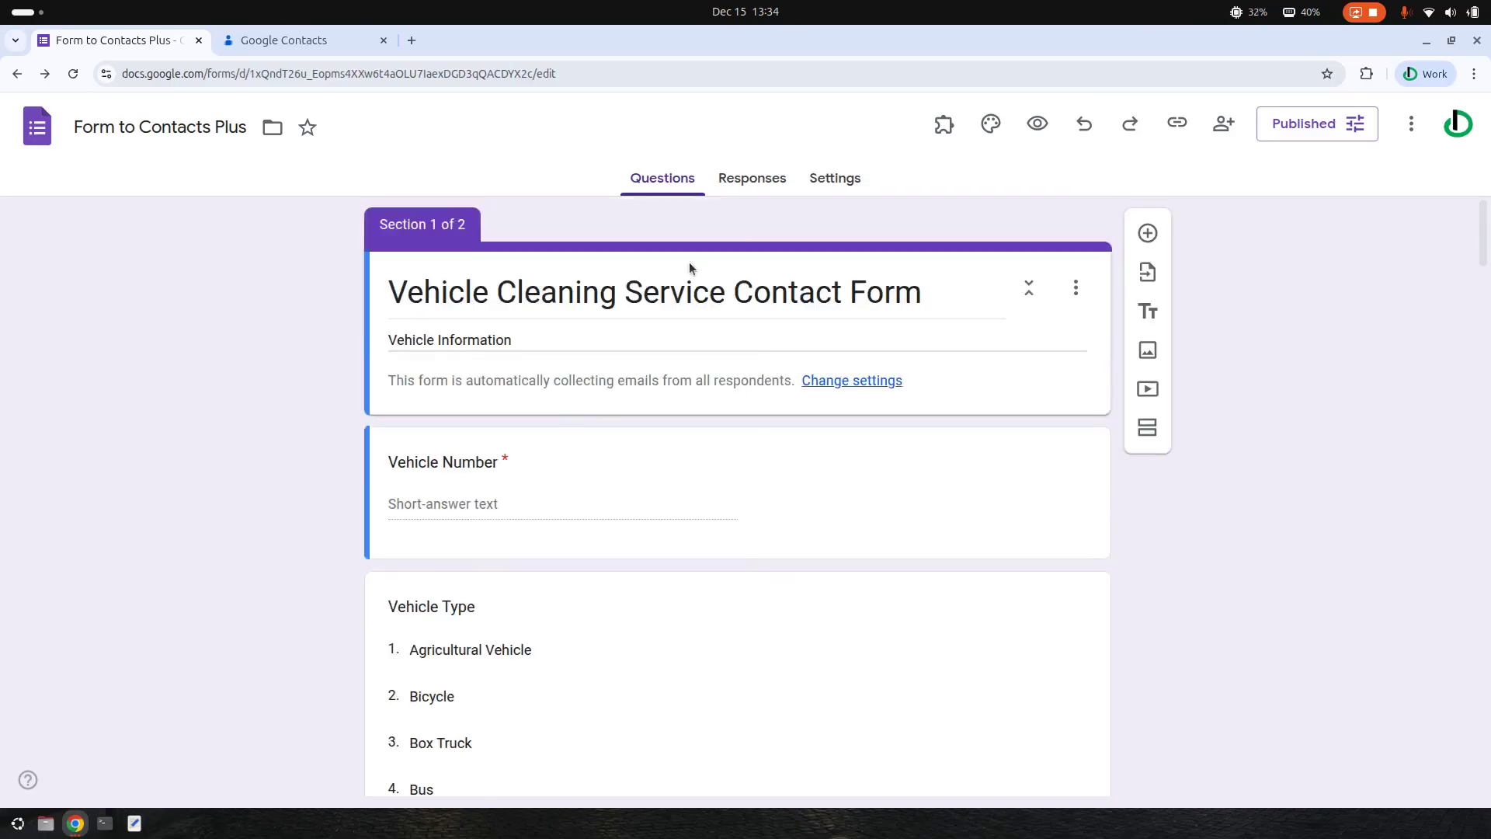
pyautogui.click(944, 124)
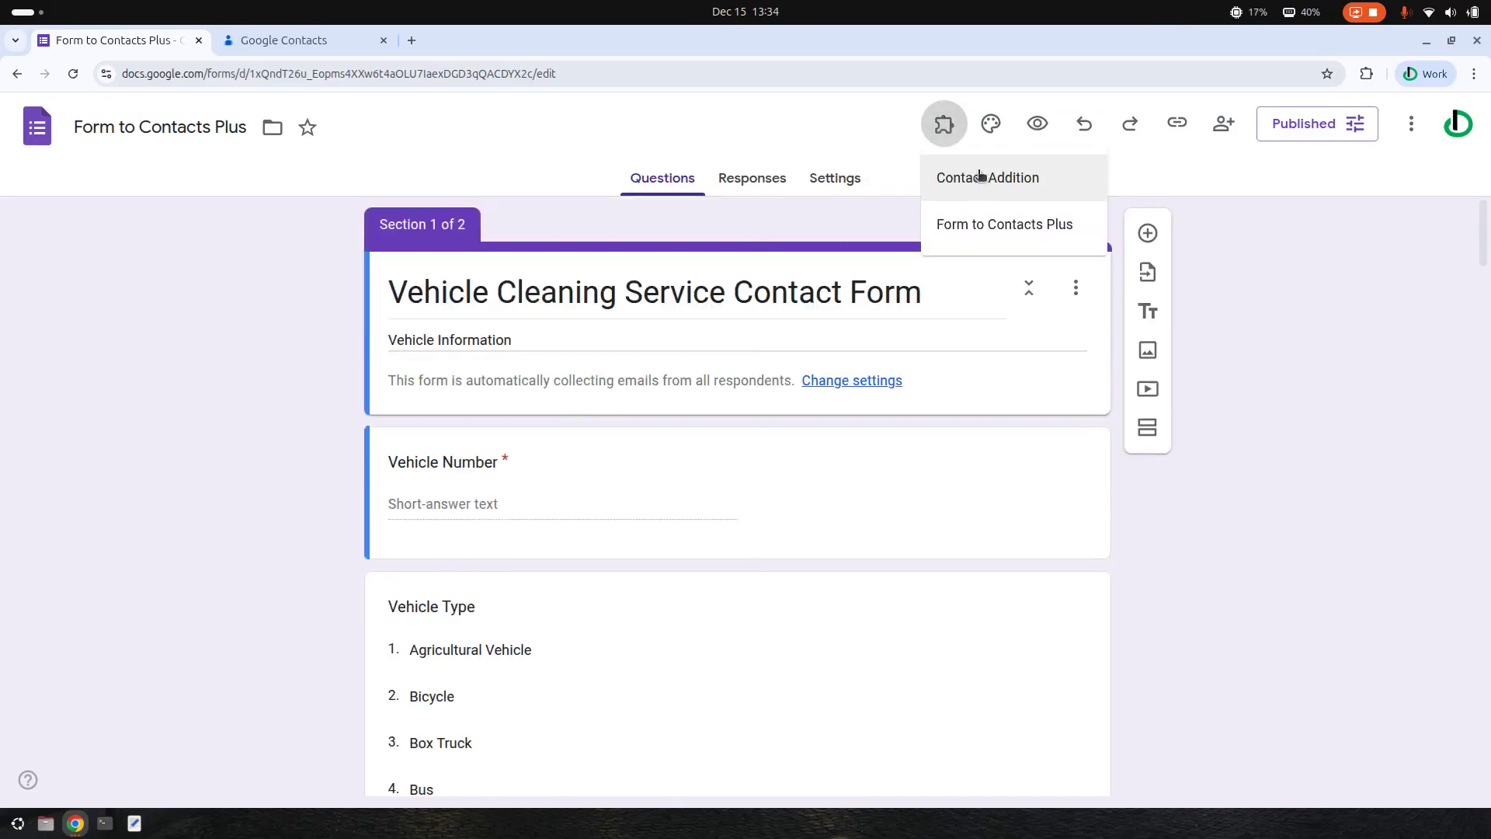
pyautogui.click(1030, 231)
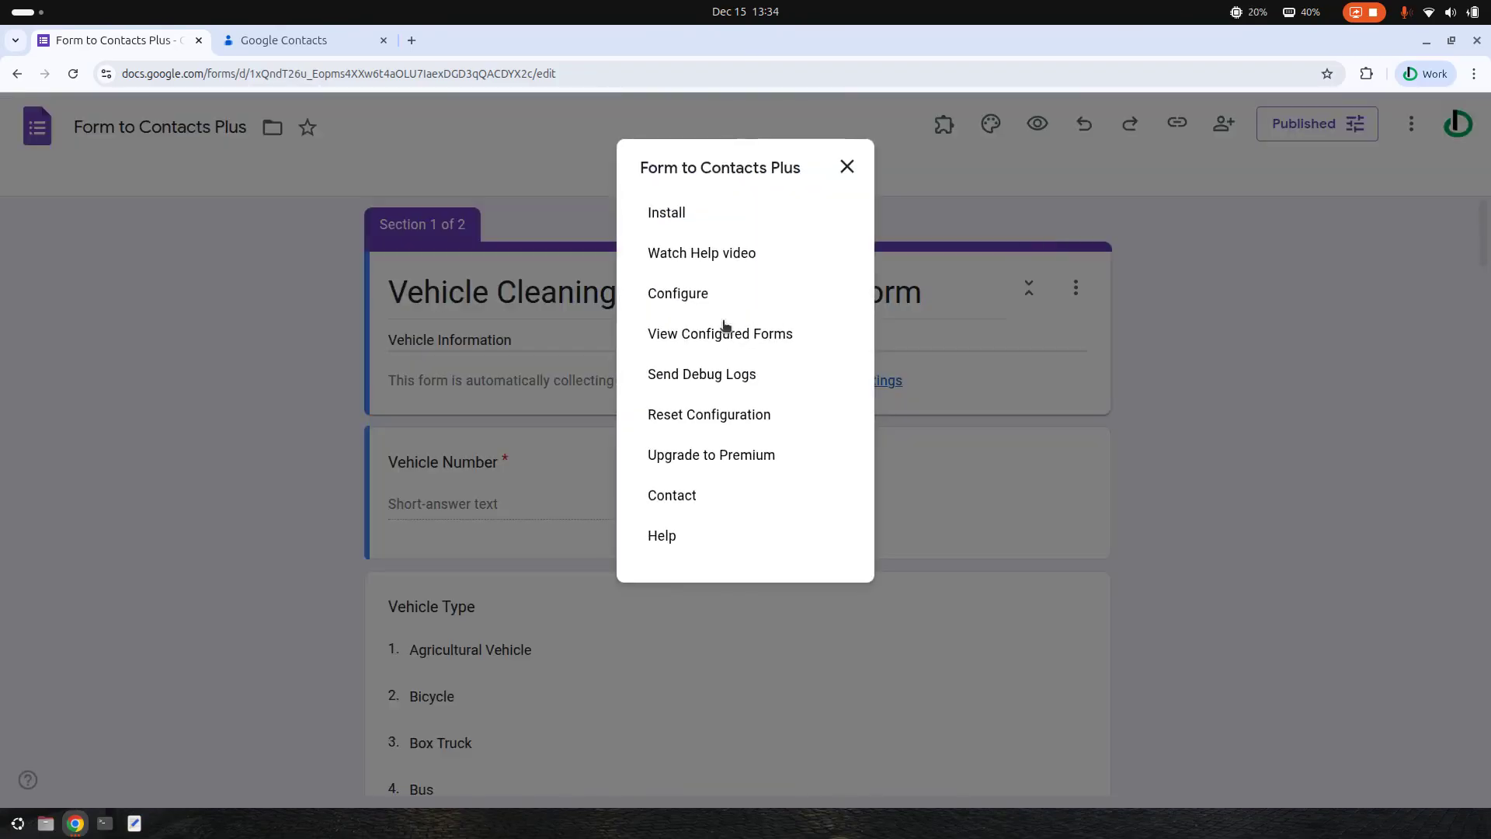
pyautogui.click(709, 293)
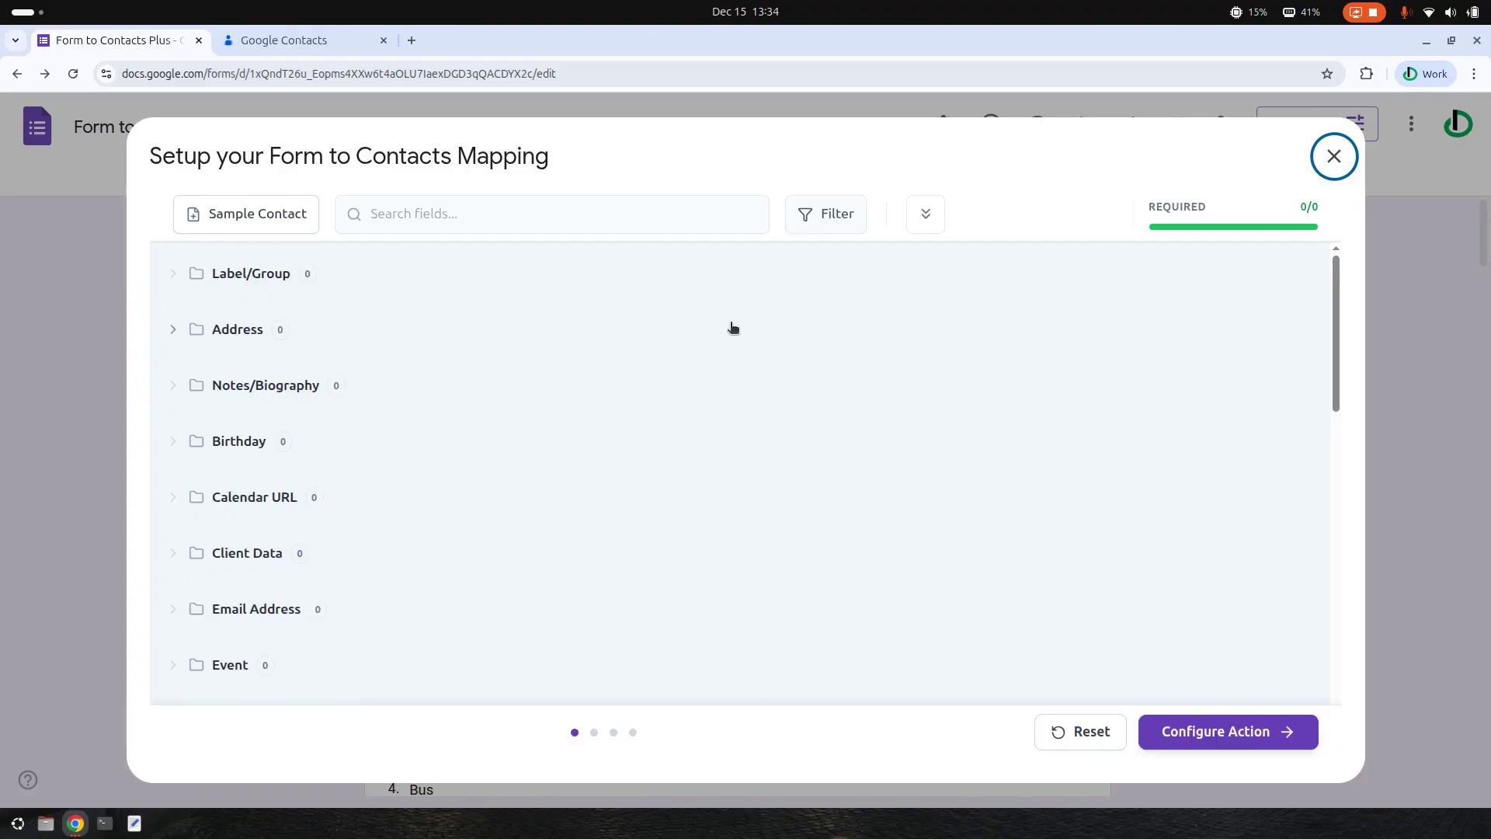
# - Expand the Label/Group fields and add a label membership to the mapping
pyautogui.scroll(-5, 668, 365)
pyautogui.scroll(-10, 650, 402)
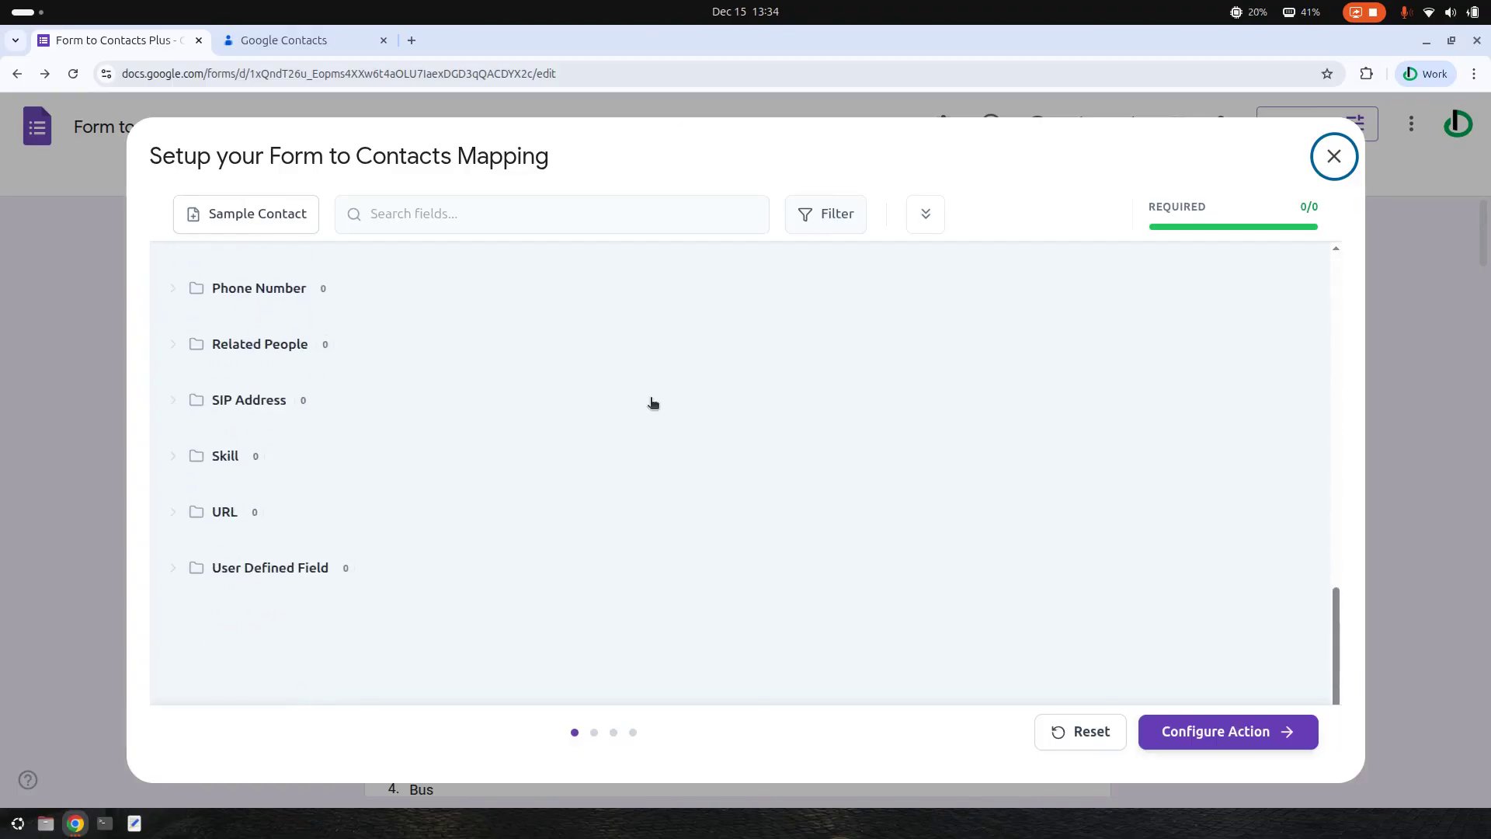
pyautogui.scroll(10, 665, 402)
pyautogui.scroll(5, 673, 403)
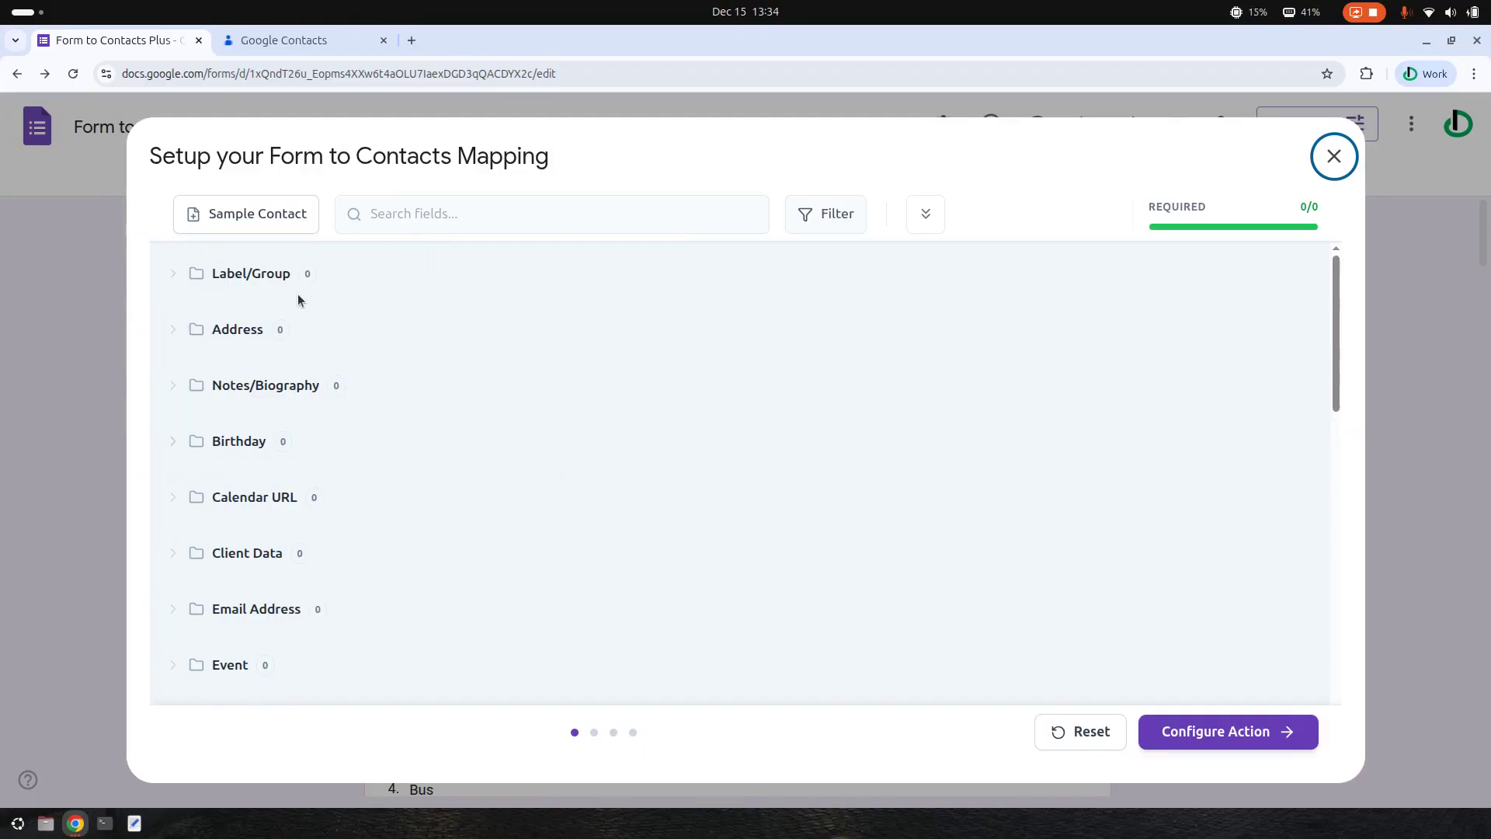
pyautogui.click(258, 275)
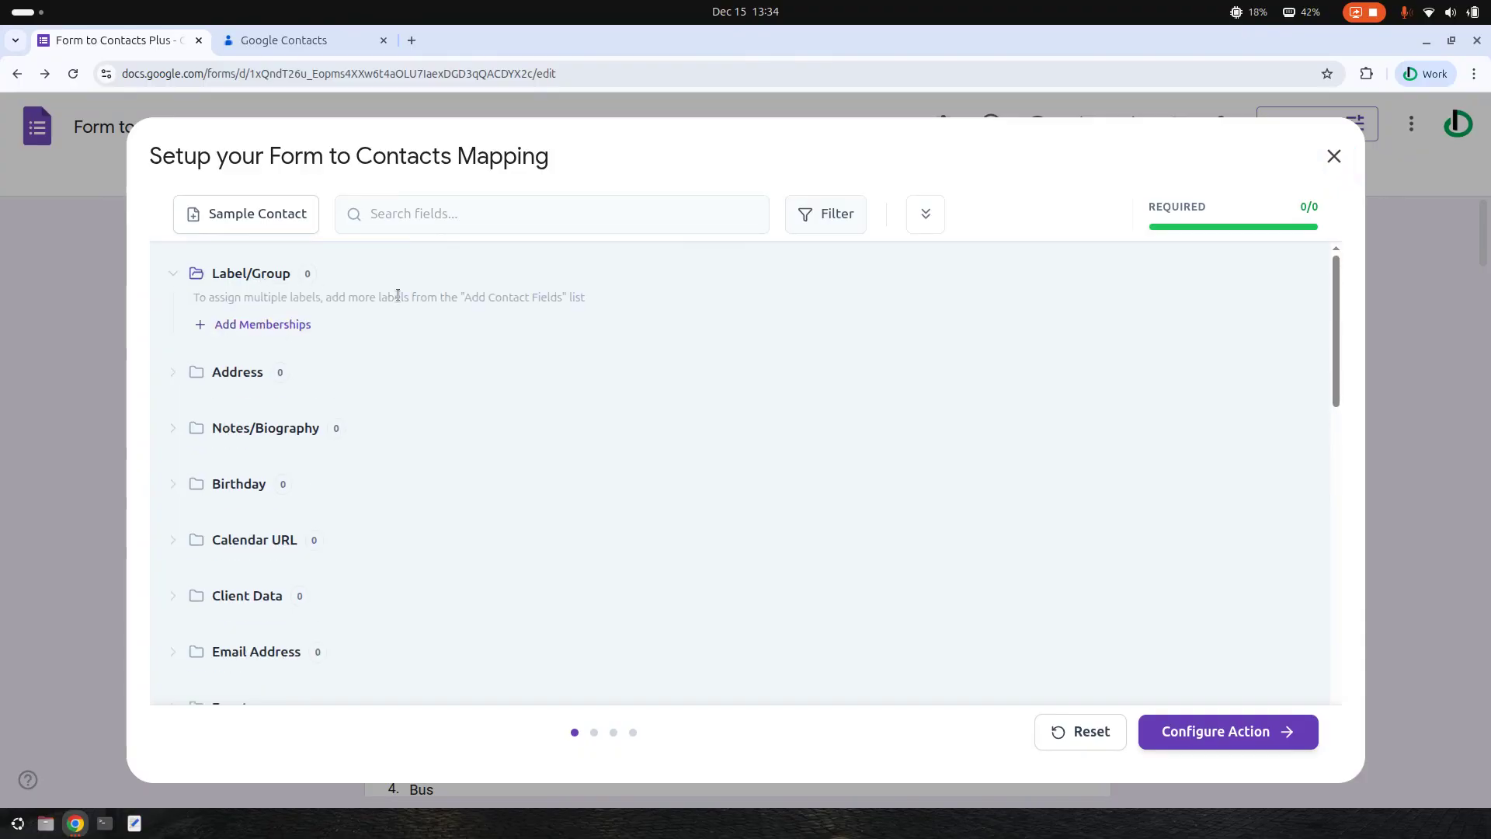
pyautogui.click(233, 281)
pyautogui.click(258, 282)
pyautogui.click(262, 325)
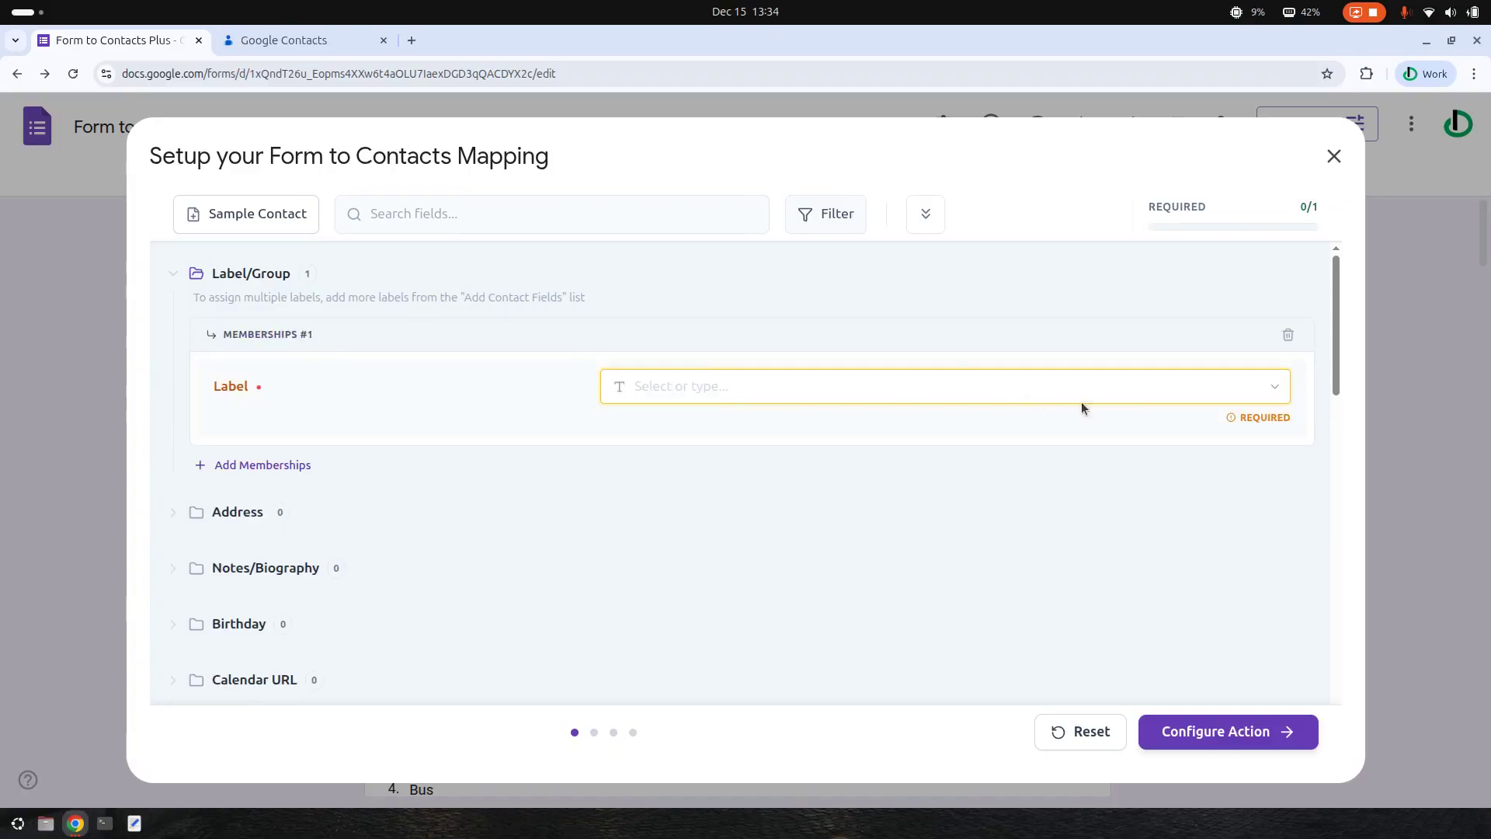
# - Set the membership label to V-{{Vehicle Type}} after checking existing labels in Google Contacts
pyautogui.click(279, 40)
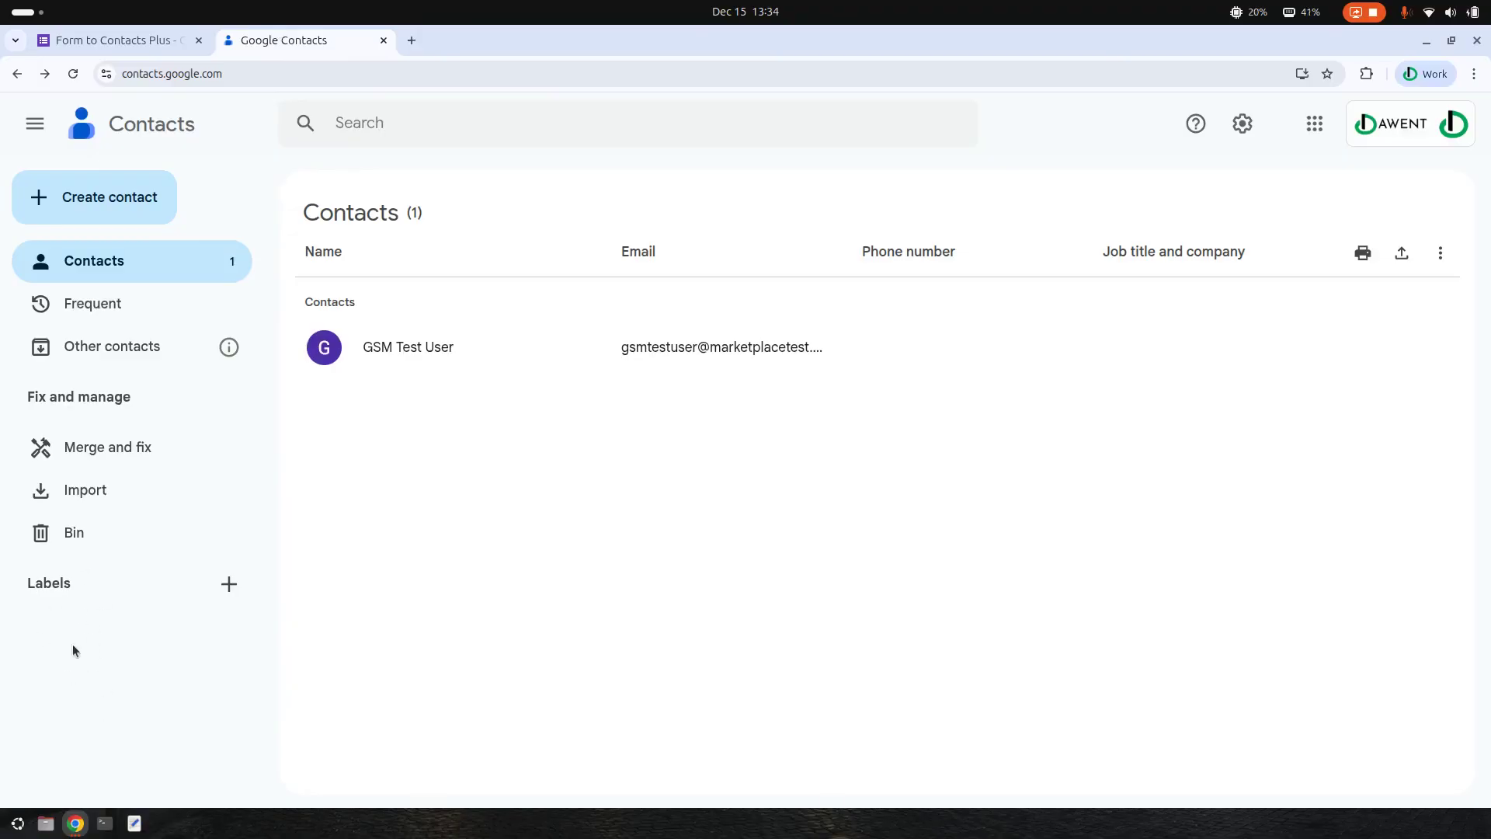
pyautogui.click(130, 39)
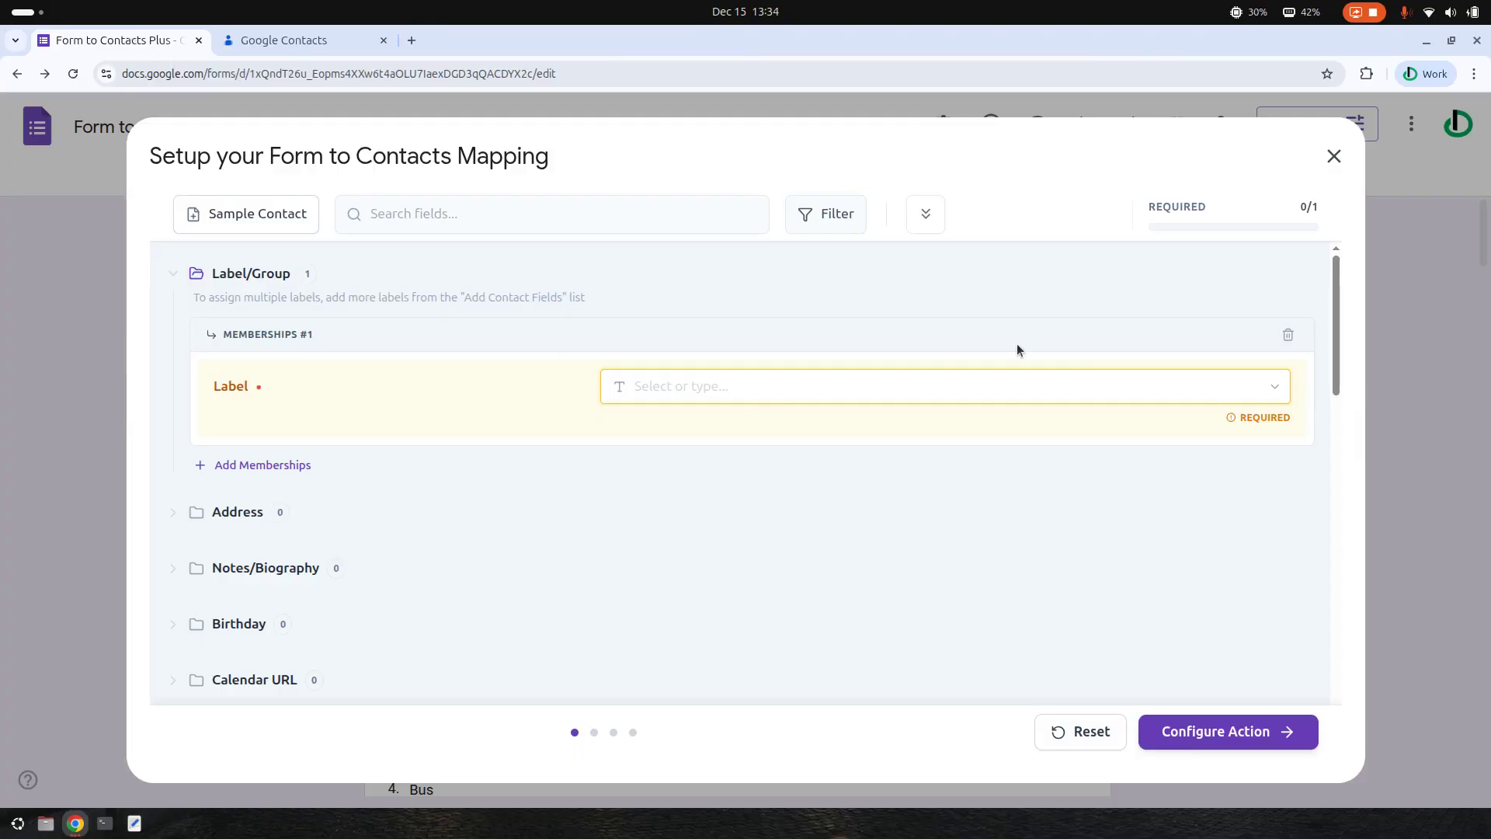
pyautogui.click(1282, 391)
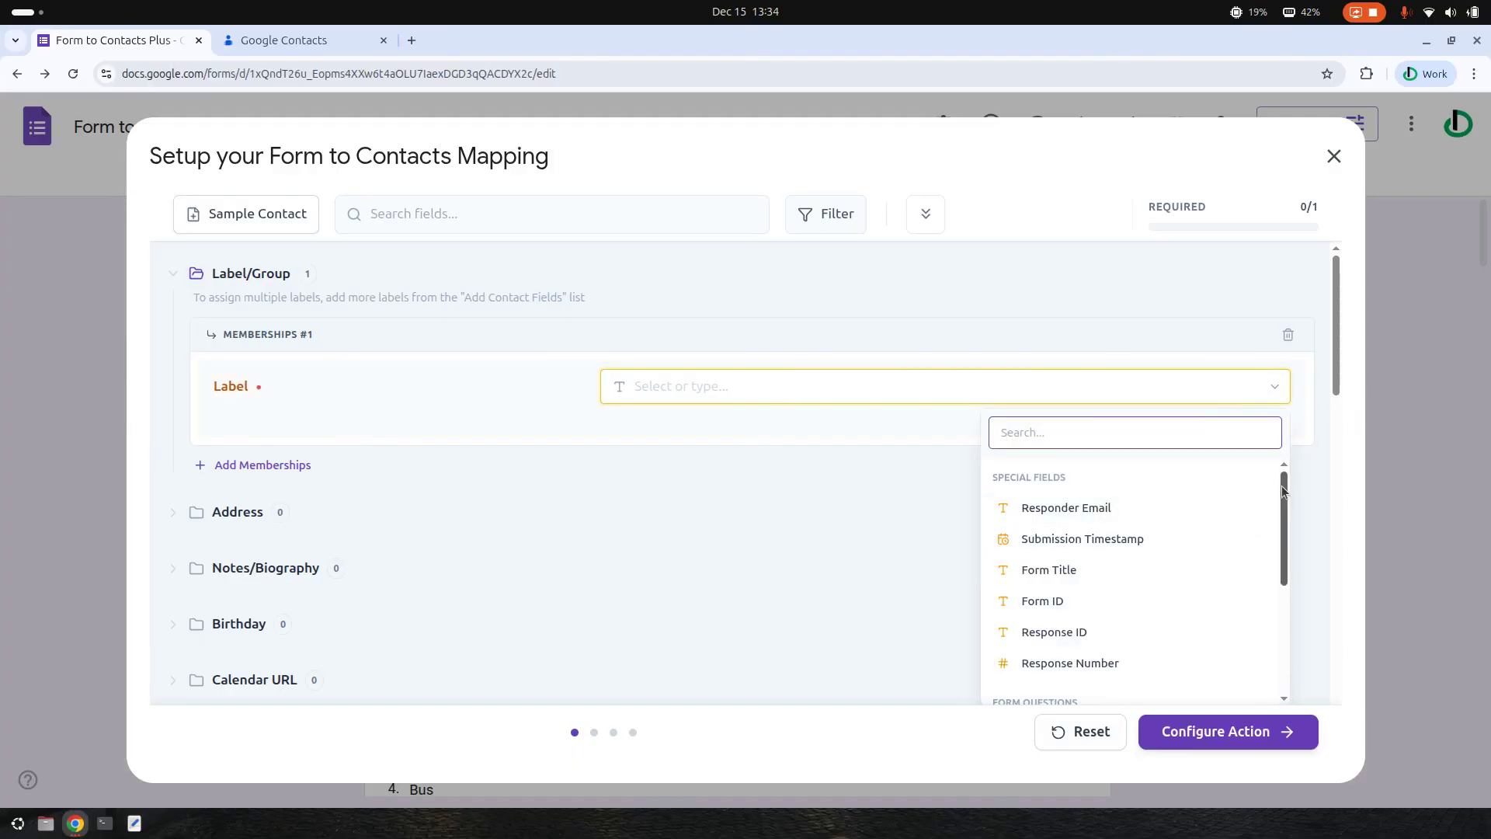
pyautogui.moveTo(1282, 493); pyautogui.dragTo(1280, 595)
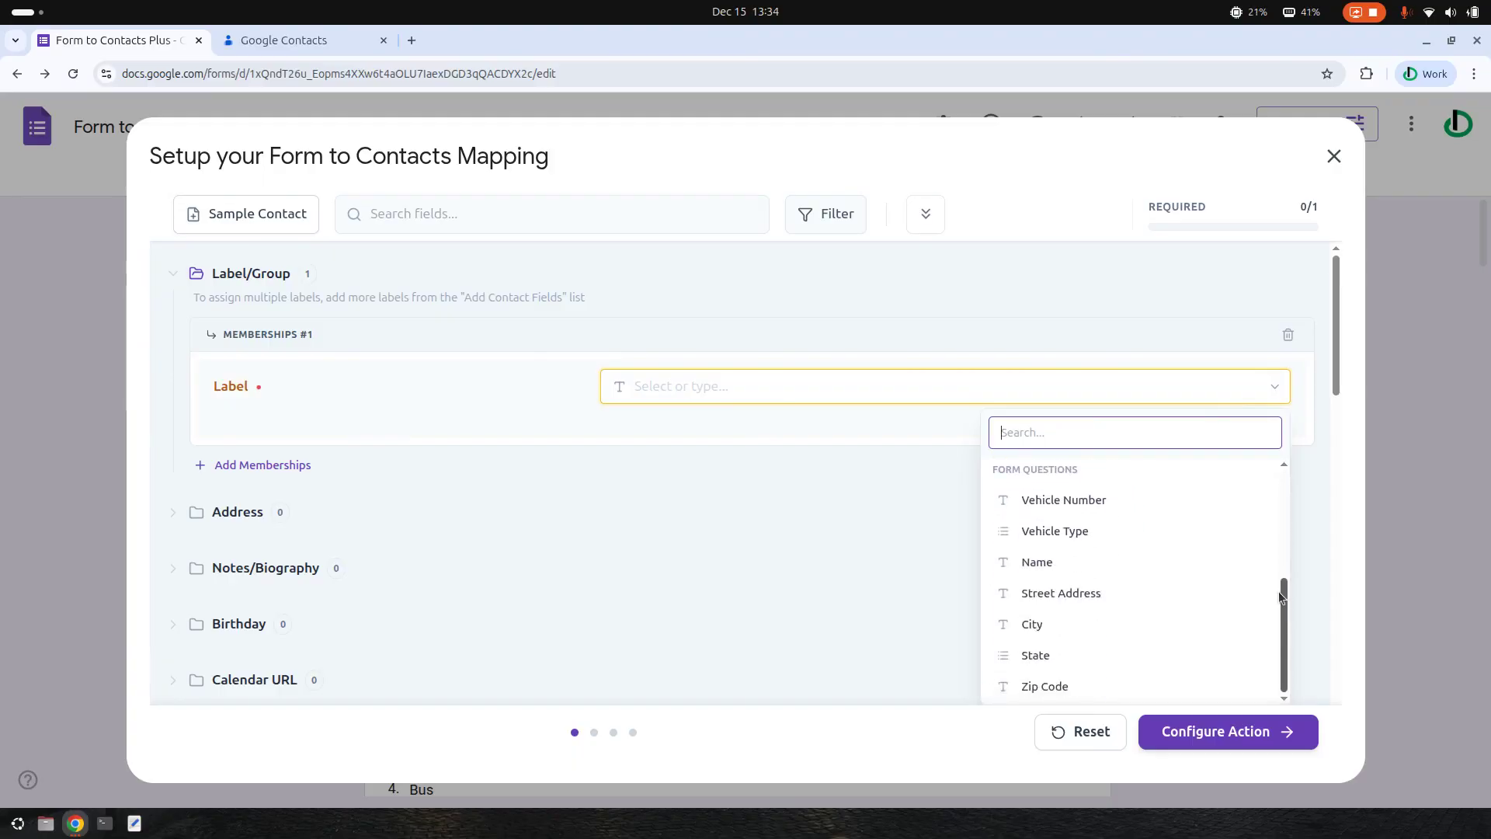
pyautogui.click(649, 388)
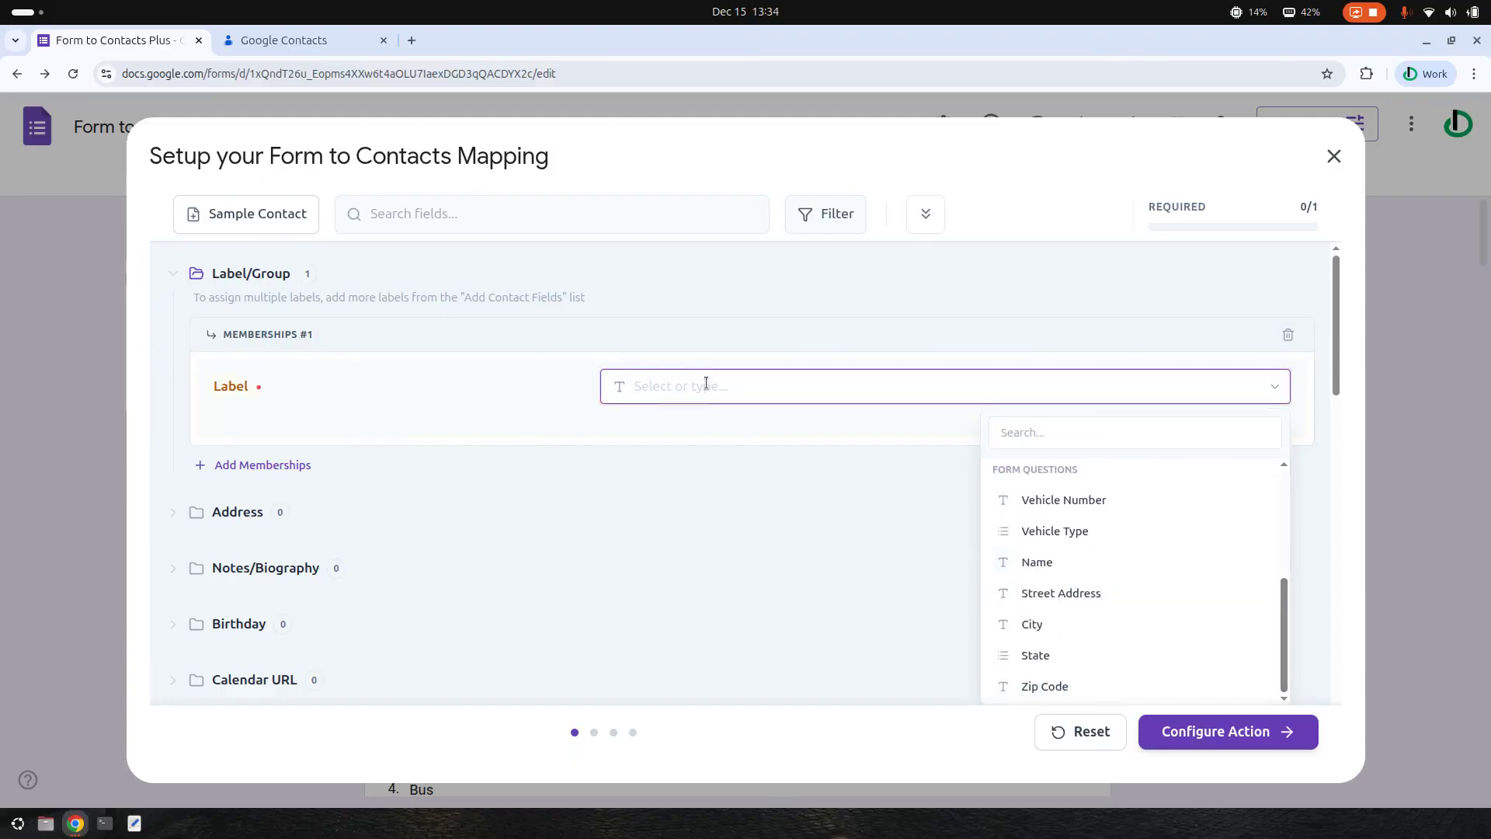
pyautogui.write('Ve')
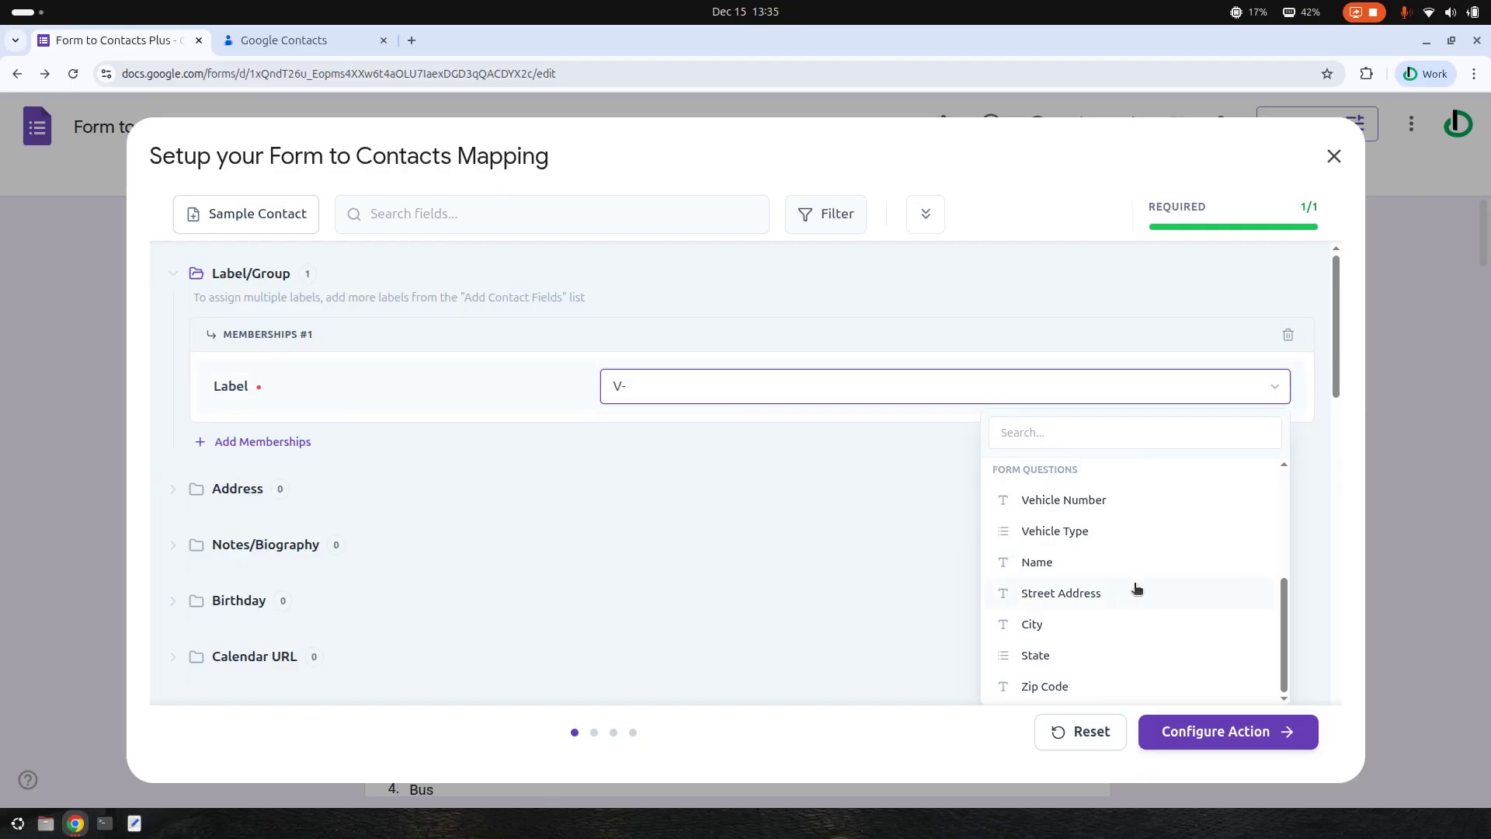
pyautogui.click(1088, 536)
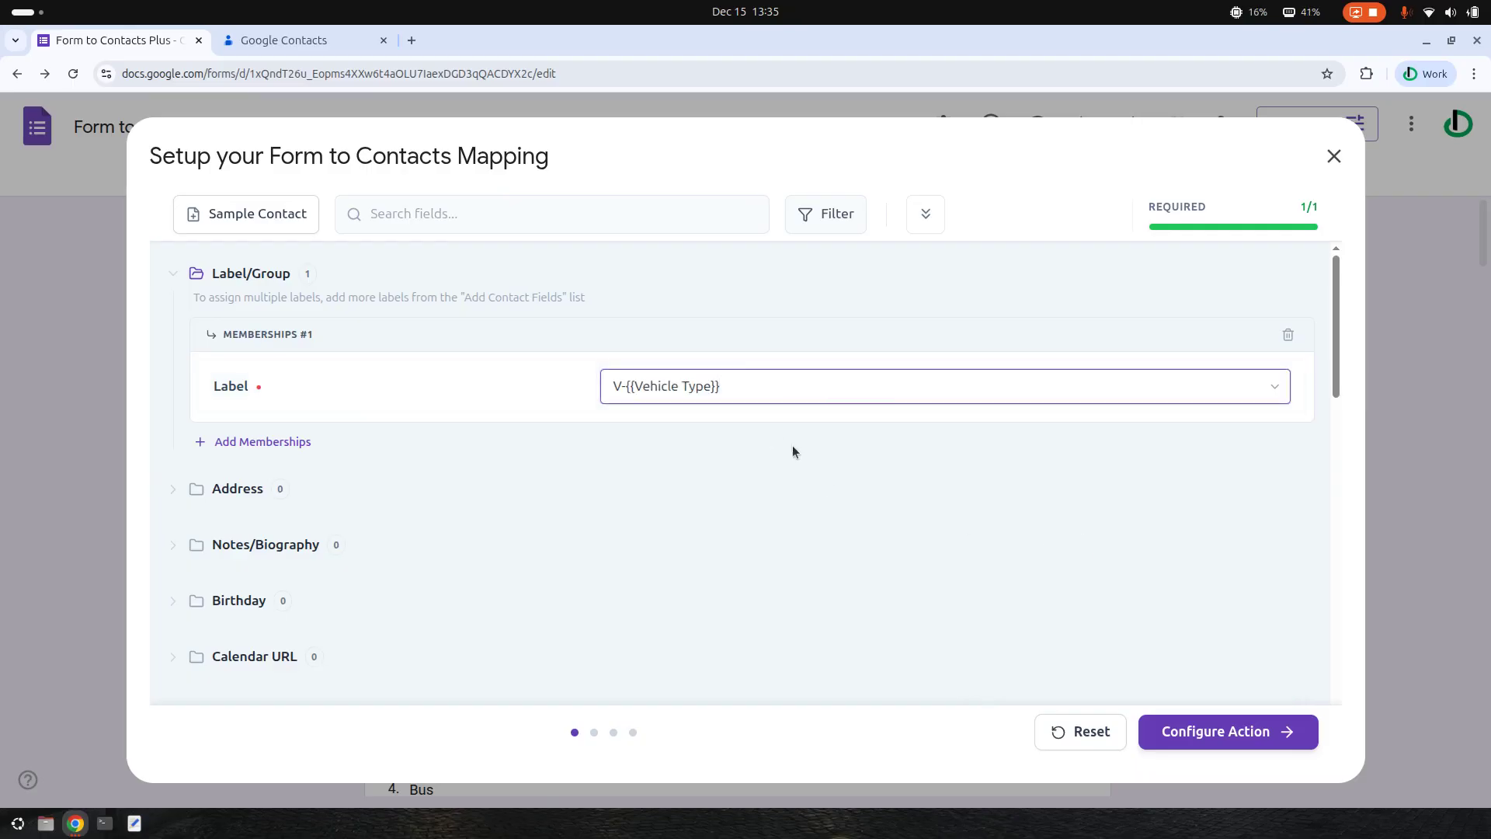
pyautogui.click(308, 43)
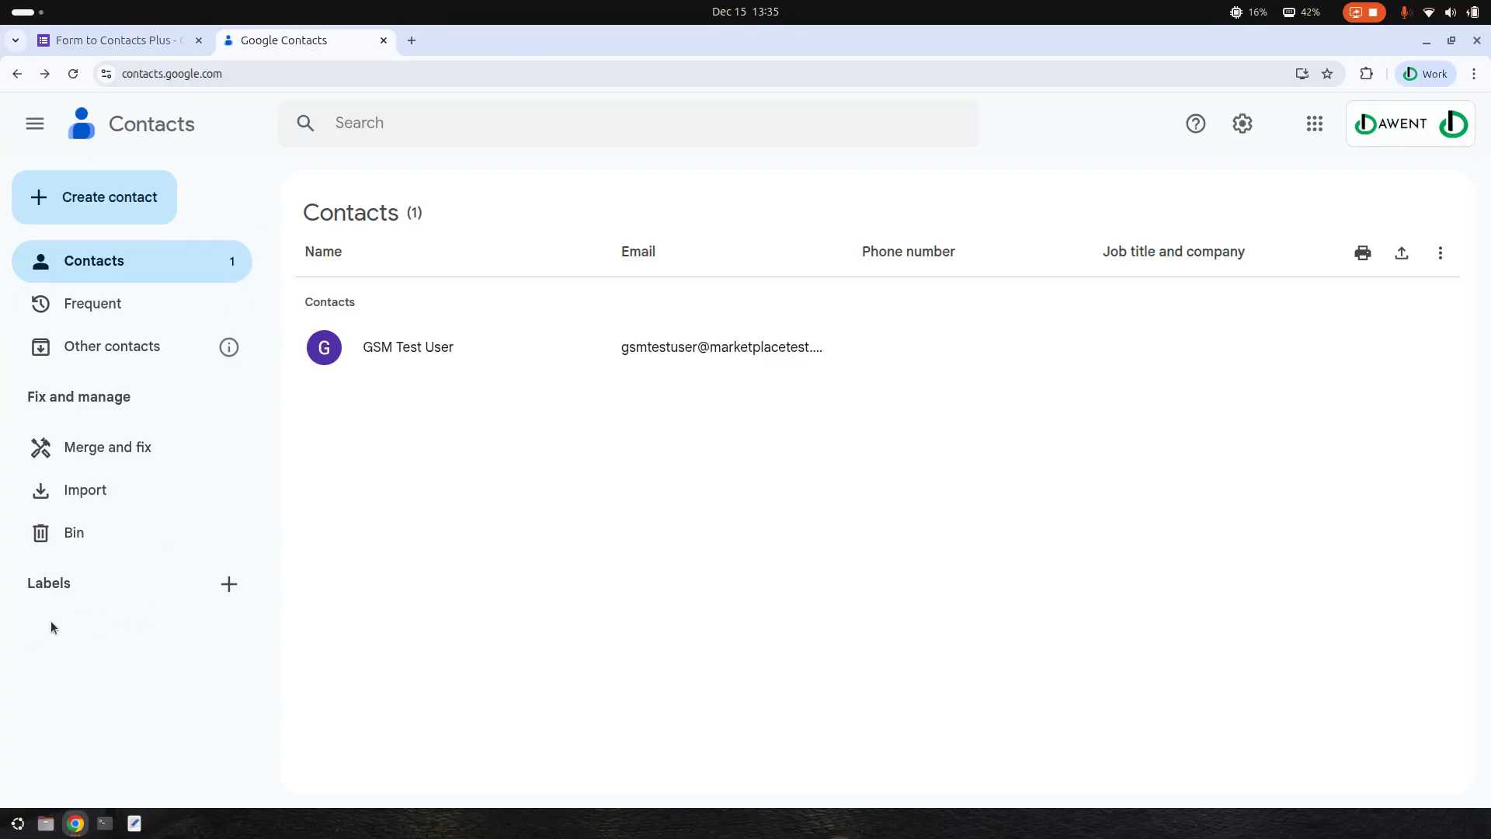
pyautogui.click(137, 40)
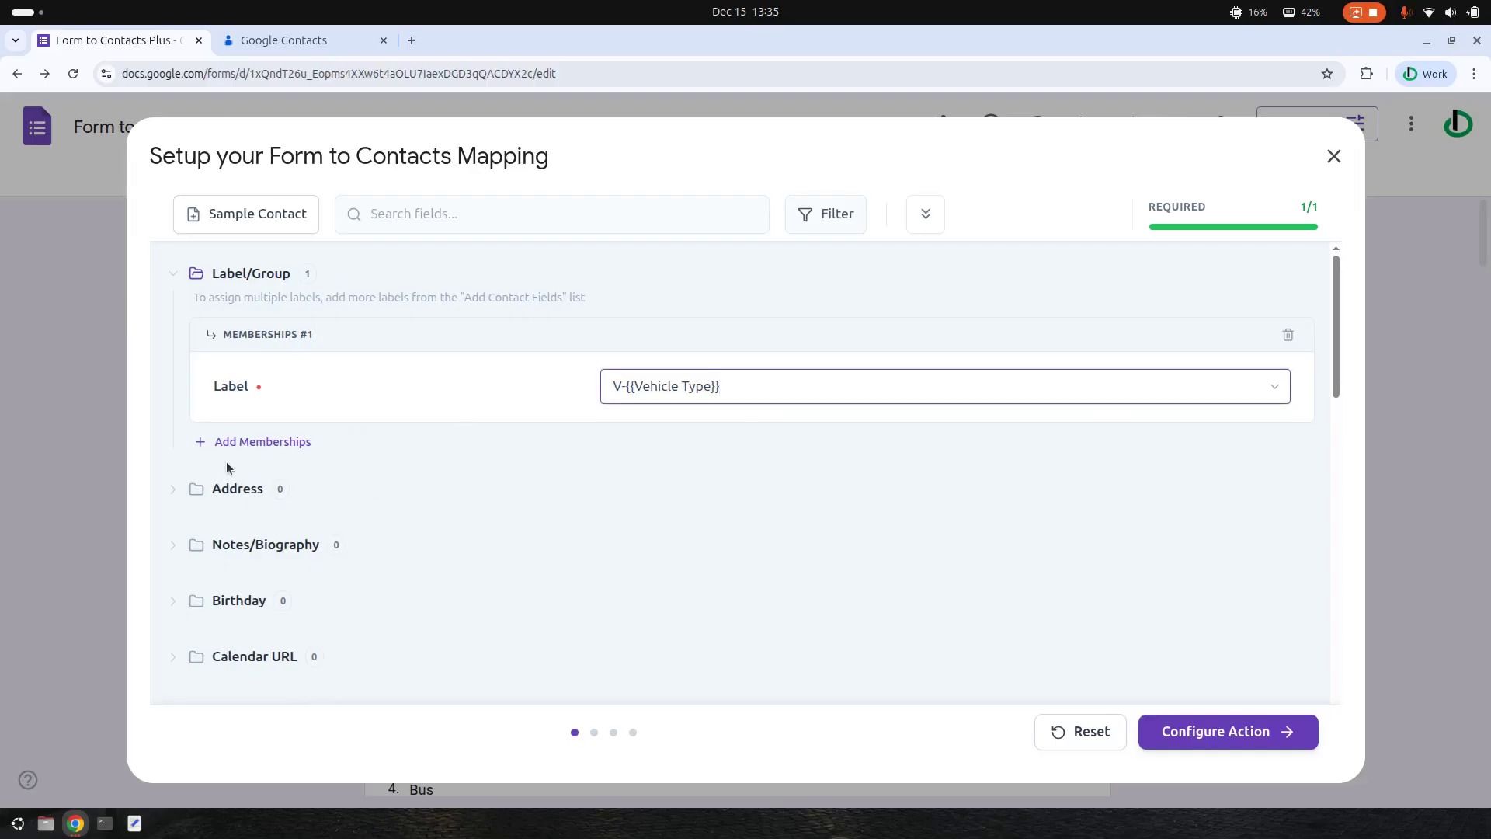
pyautogui.click(358, 484)
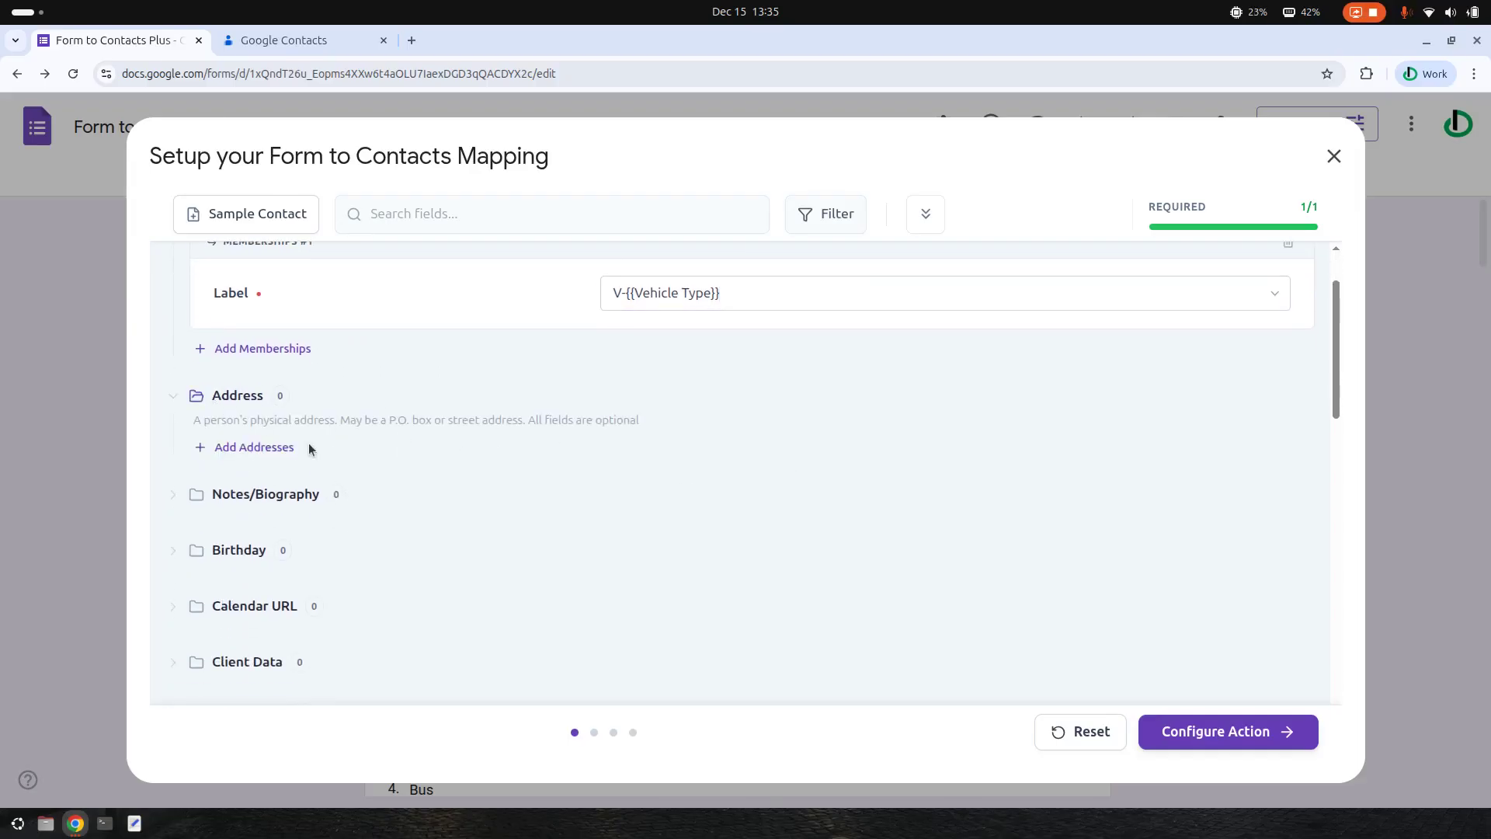
# - Add an address entry of type Other with Street Address mapped to the Street Address question
pyautogui.click(254, 447)
pyautogui.scroll(-1, 776, 476)
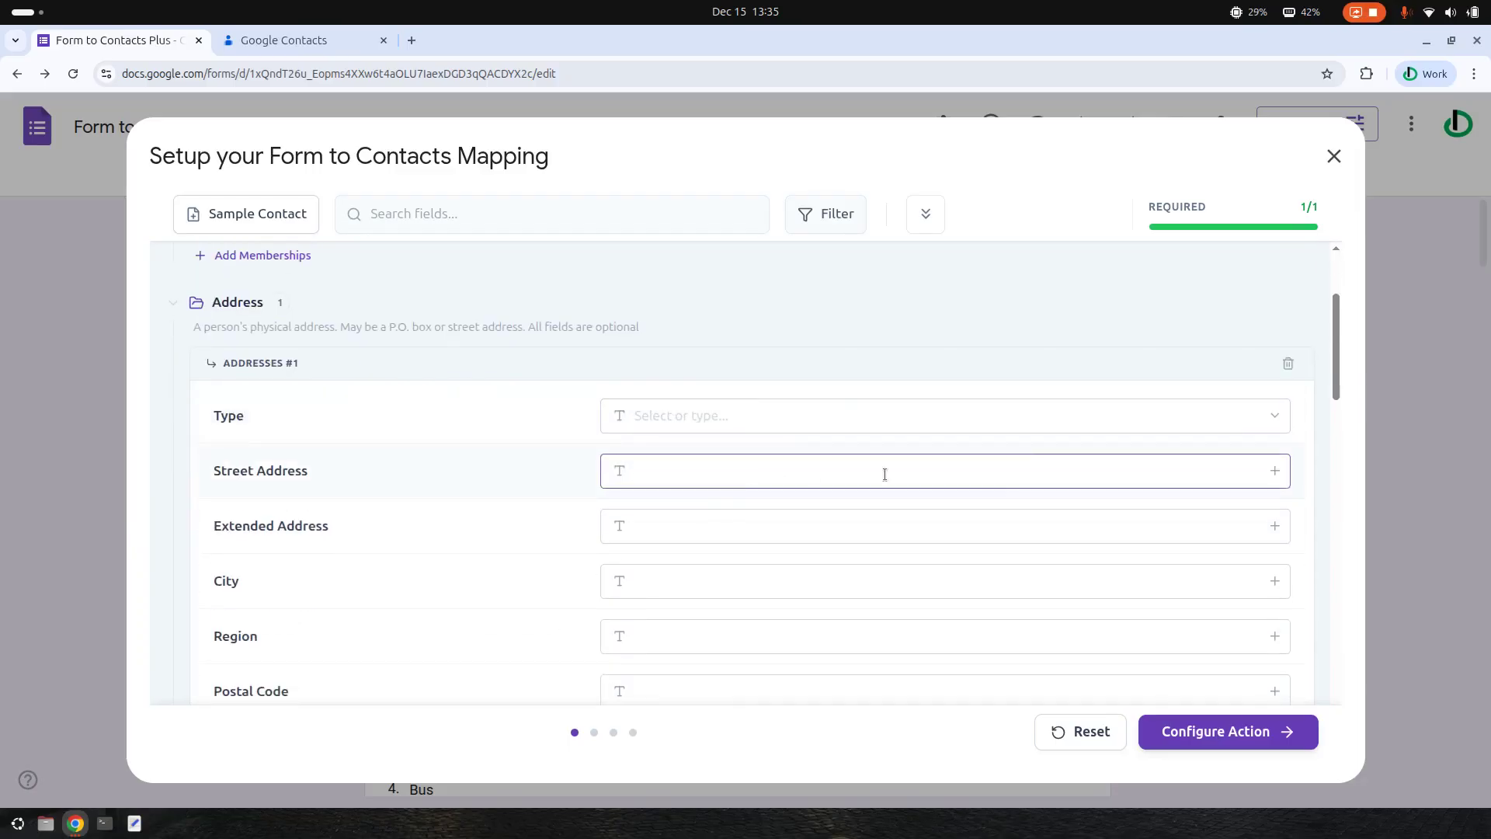
pyautogui.click(1278, 420)
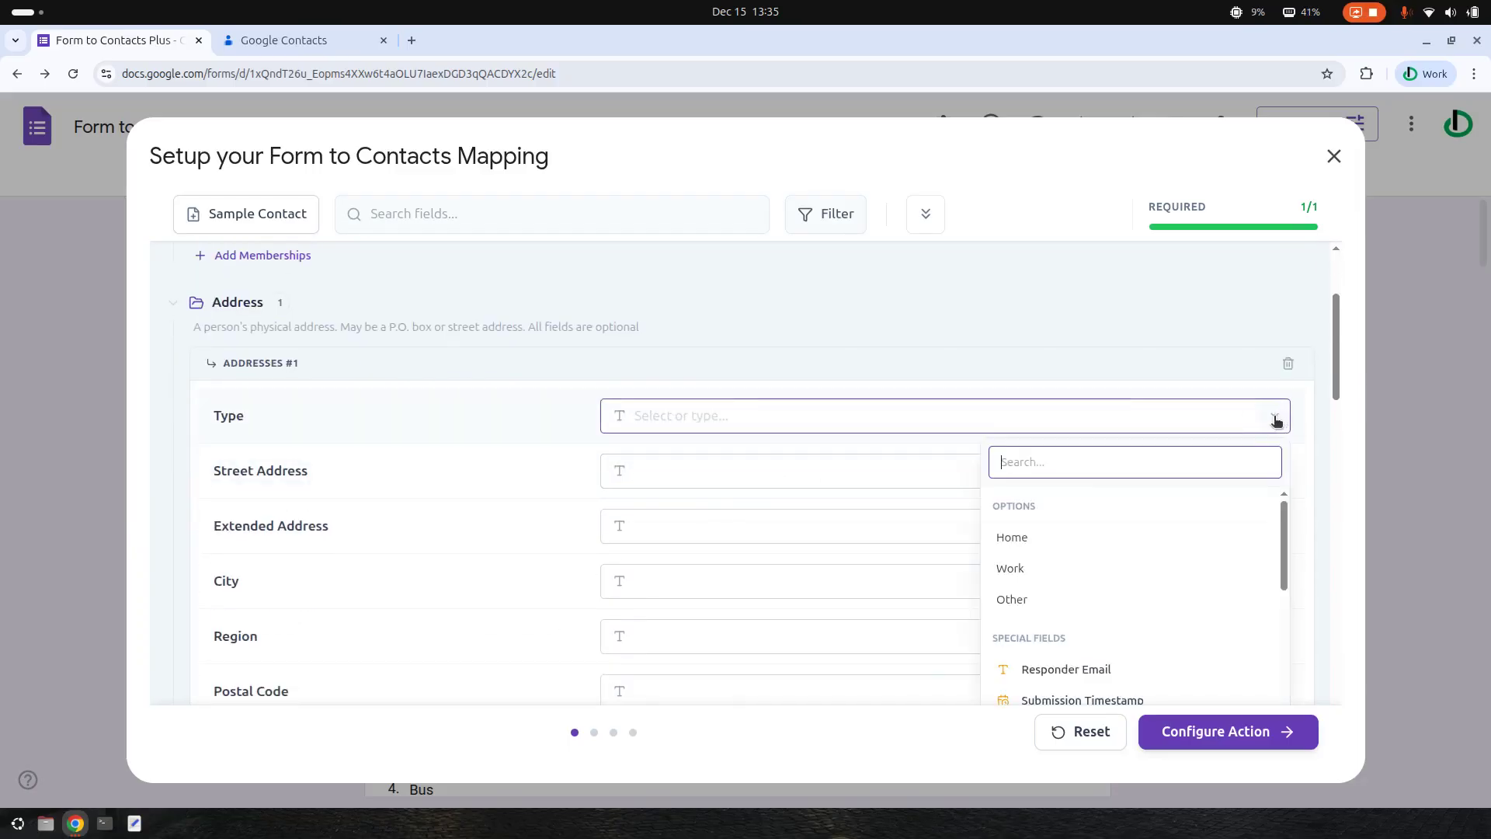
pyautogui.click(1013, 600)
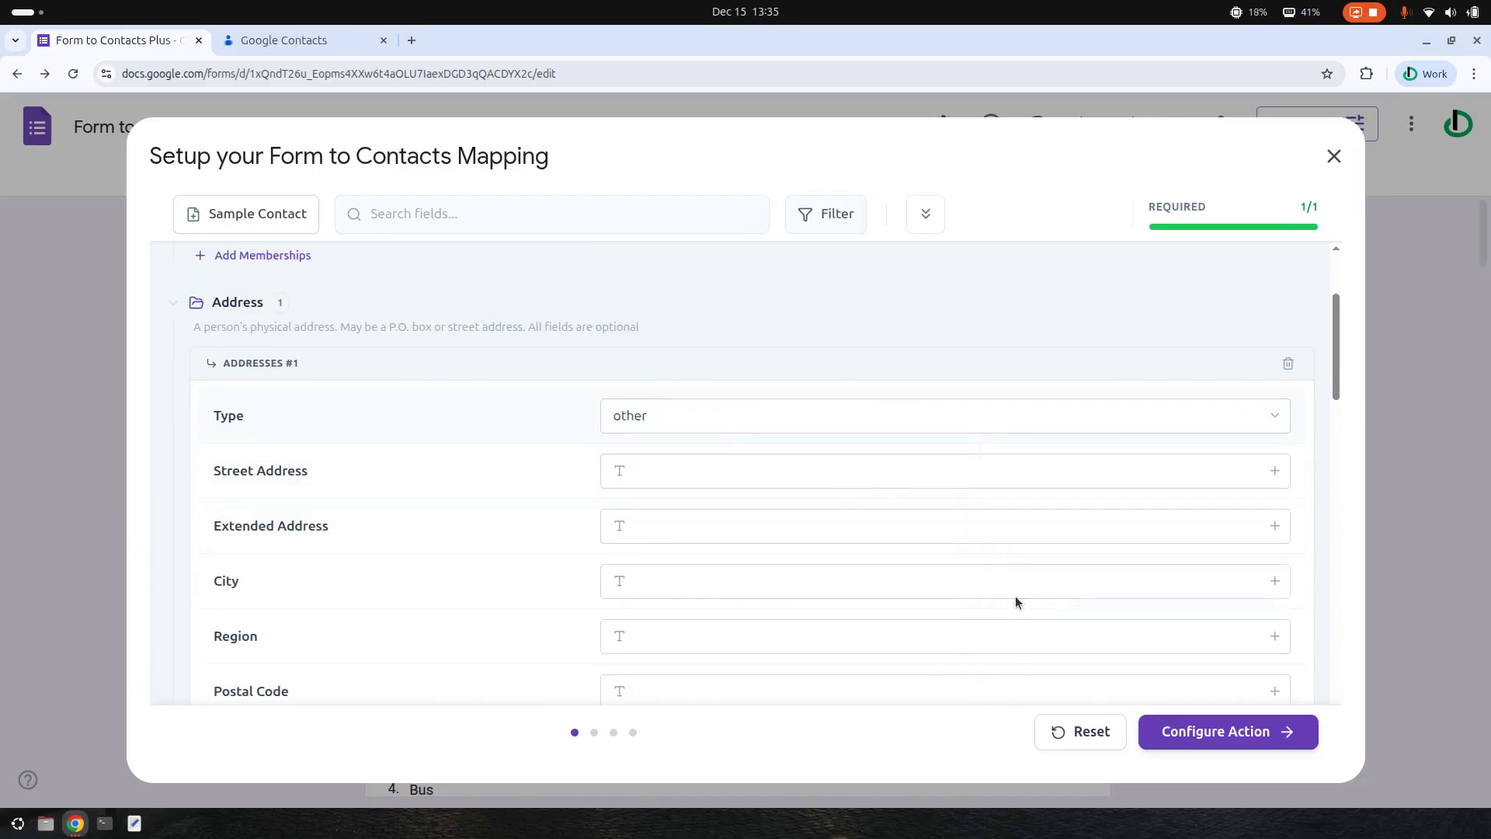
pyautogui.scroll(-2, 854, 435)
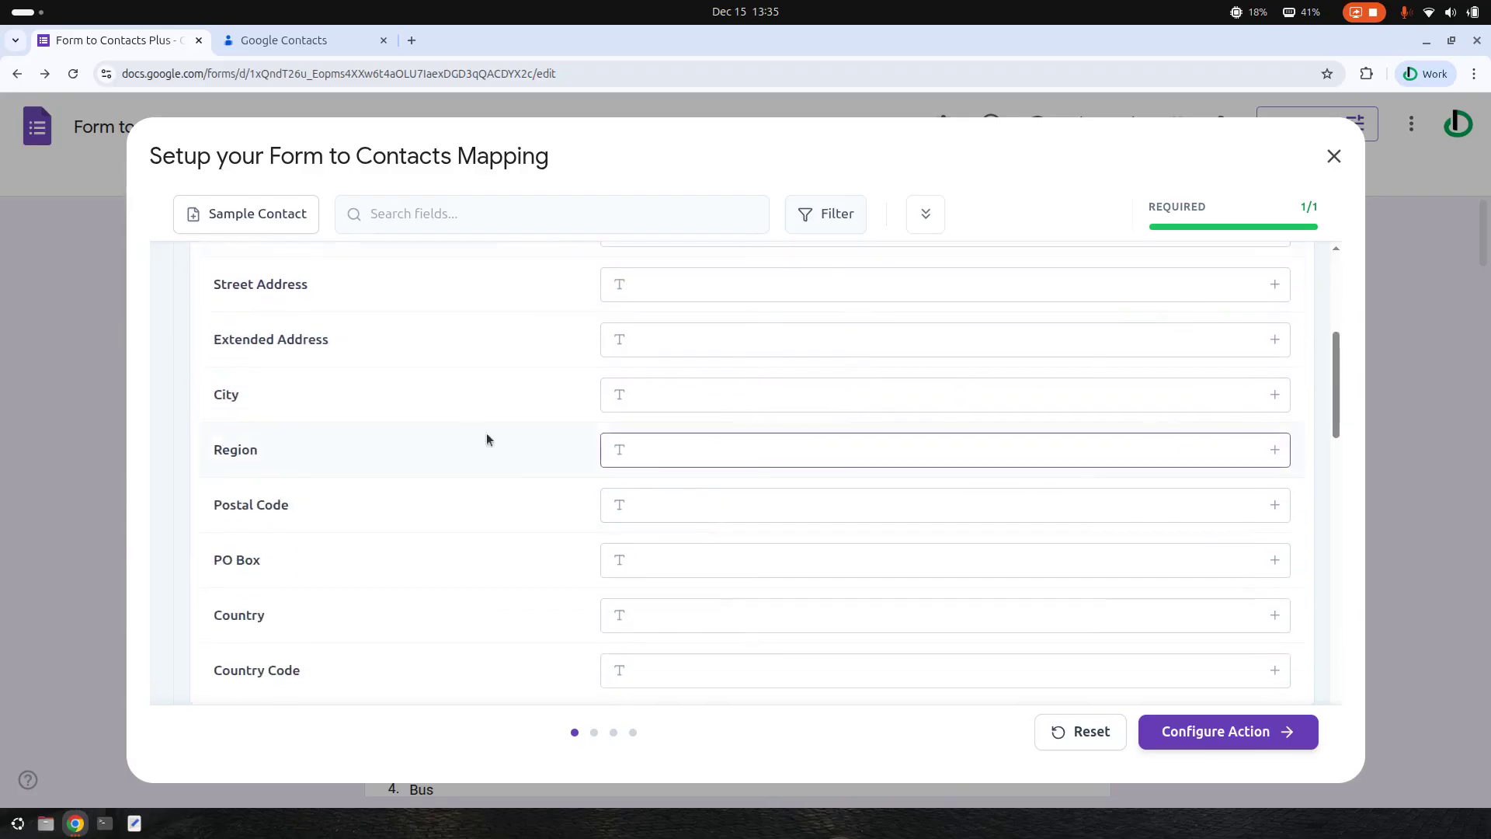
pyautogui.click(1276, 286)
pyautogui.scroll(-3, 1099, 522)
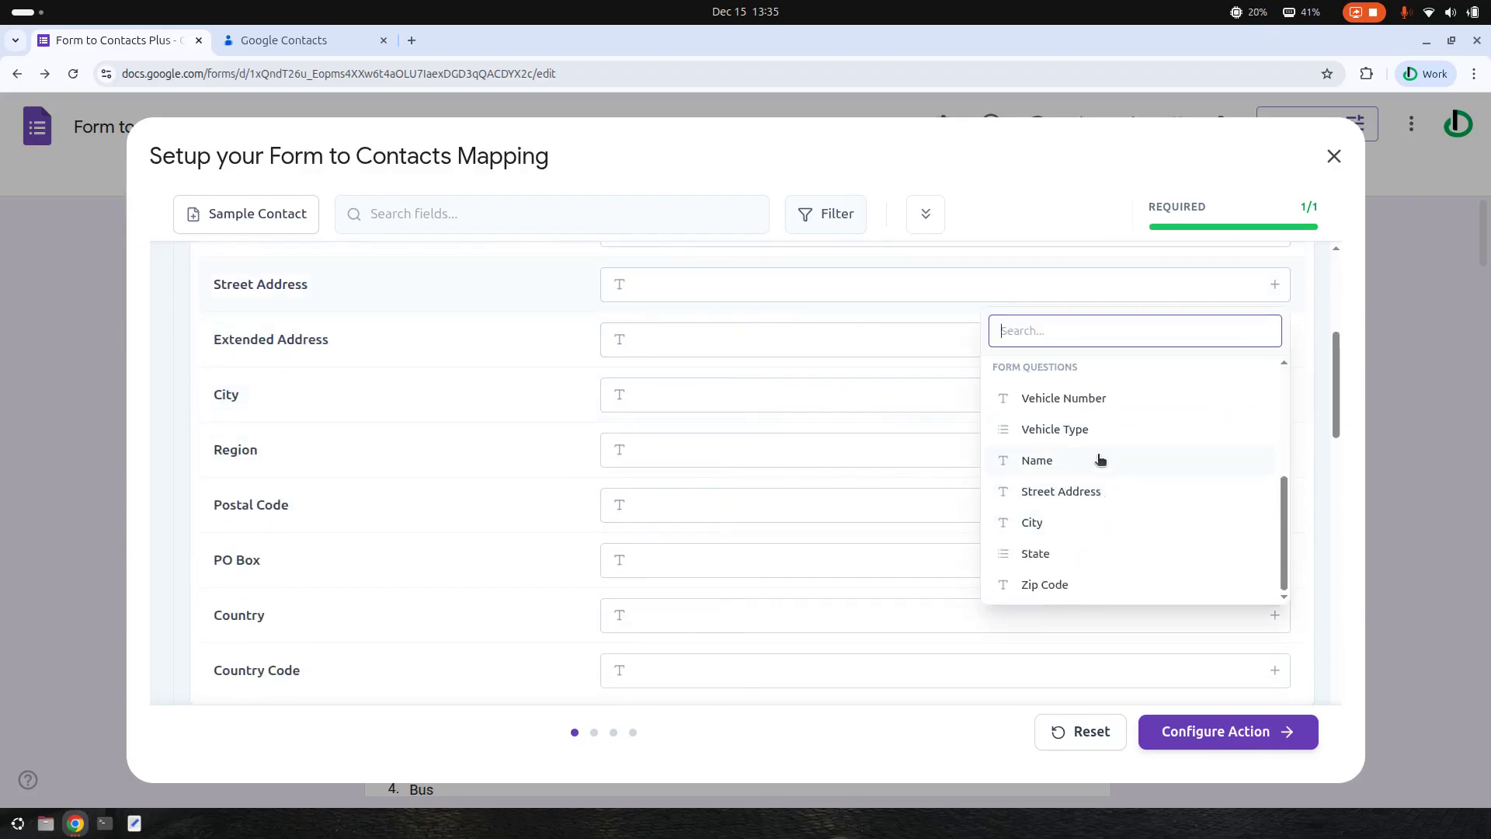
pyautogui.click(1062, 494)
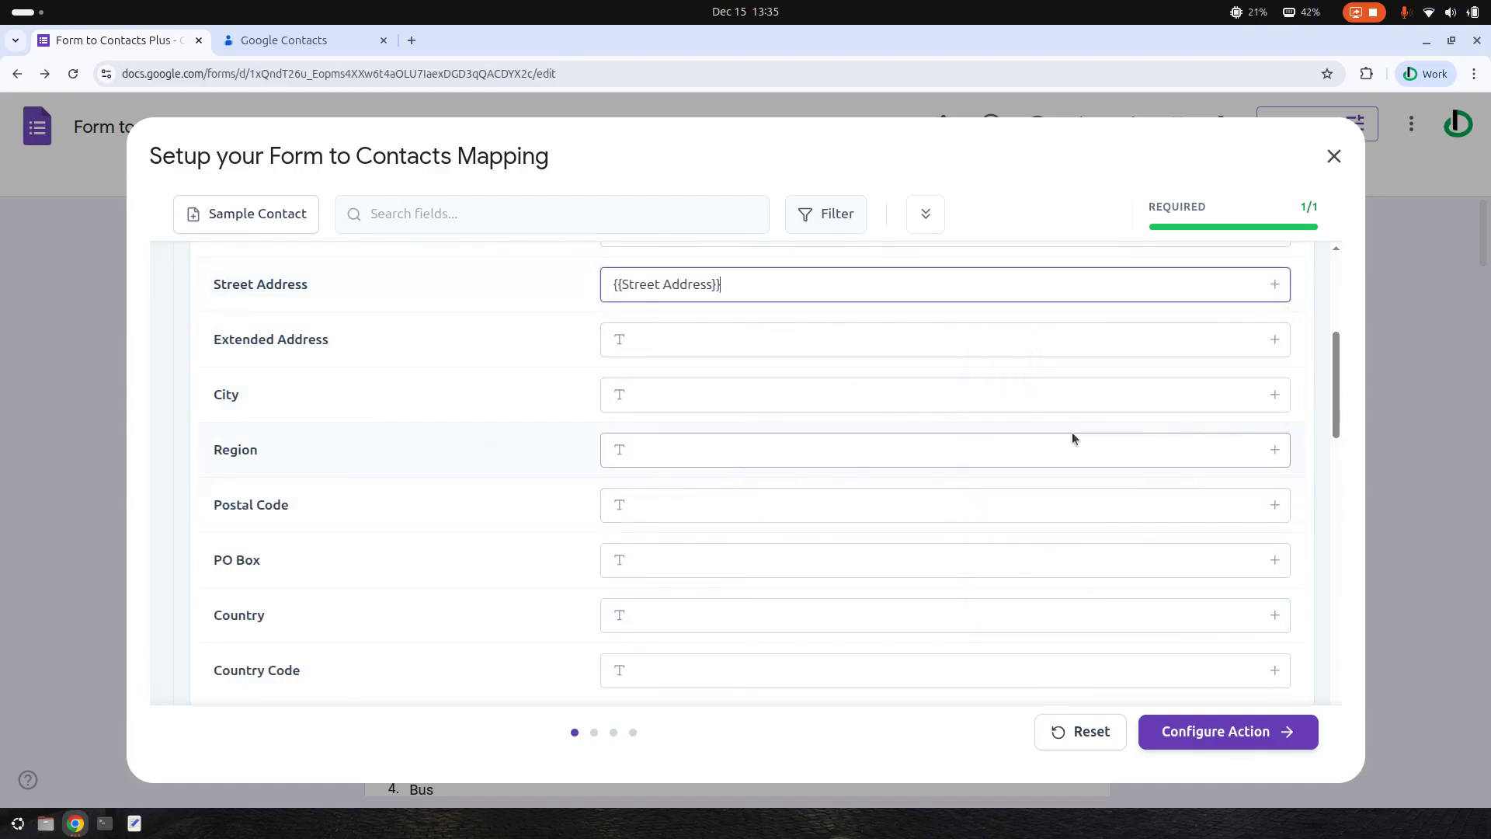
# - Map City to {{City}}, Region to {{State}} and Postal Code to {{Zip Code}}
pyautogui.click(1274, 395)
pyautogui.scroll(-3, 1155, 499)
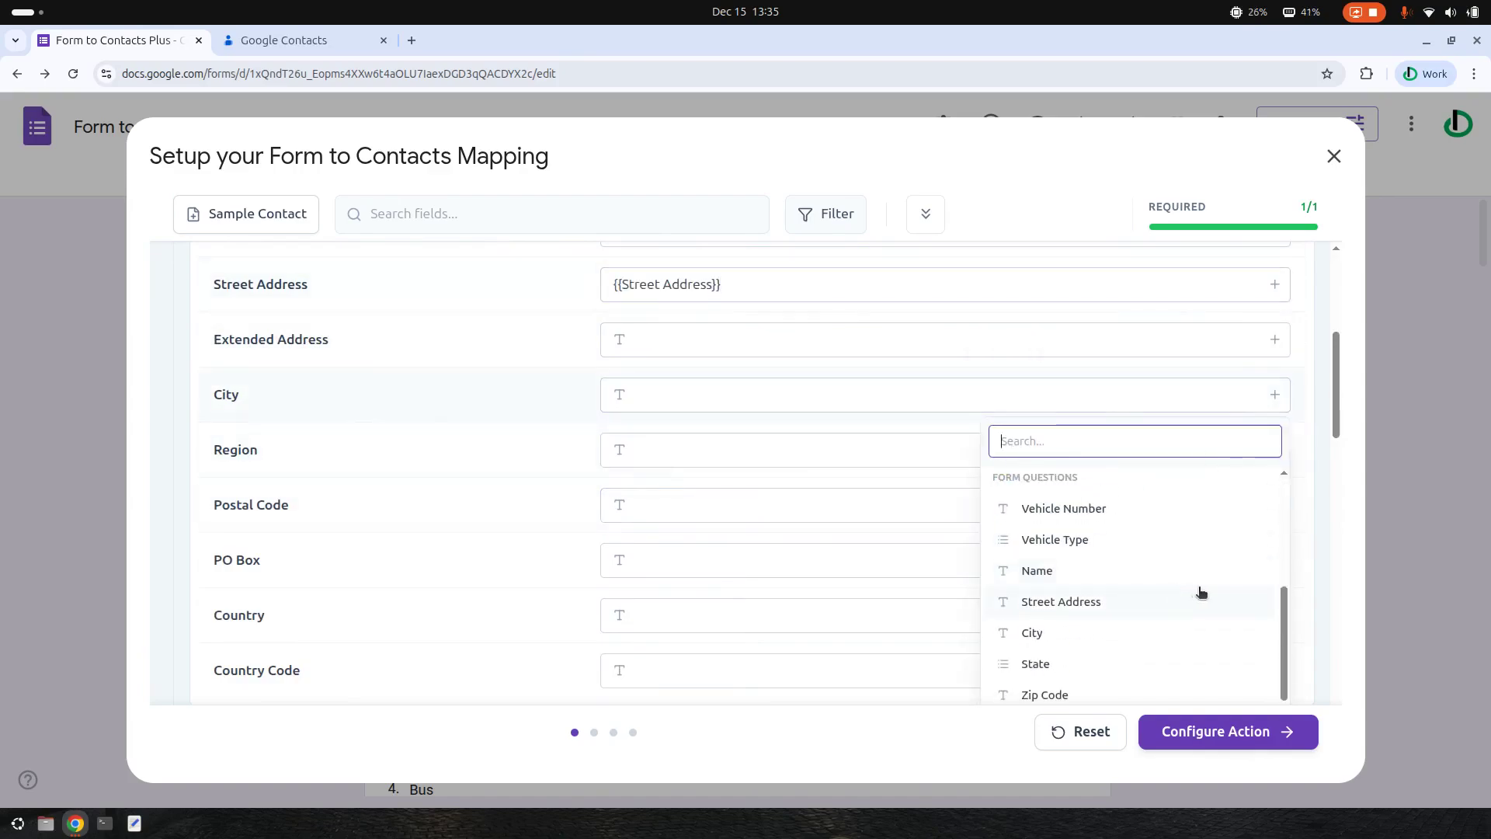
pyautogui.click(1057, 541)
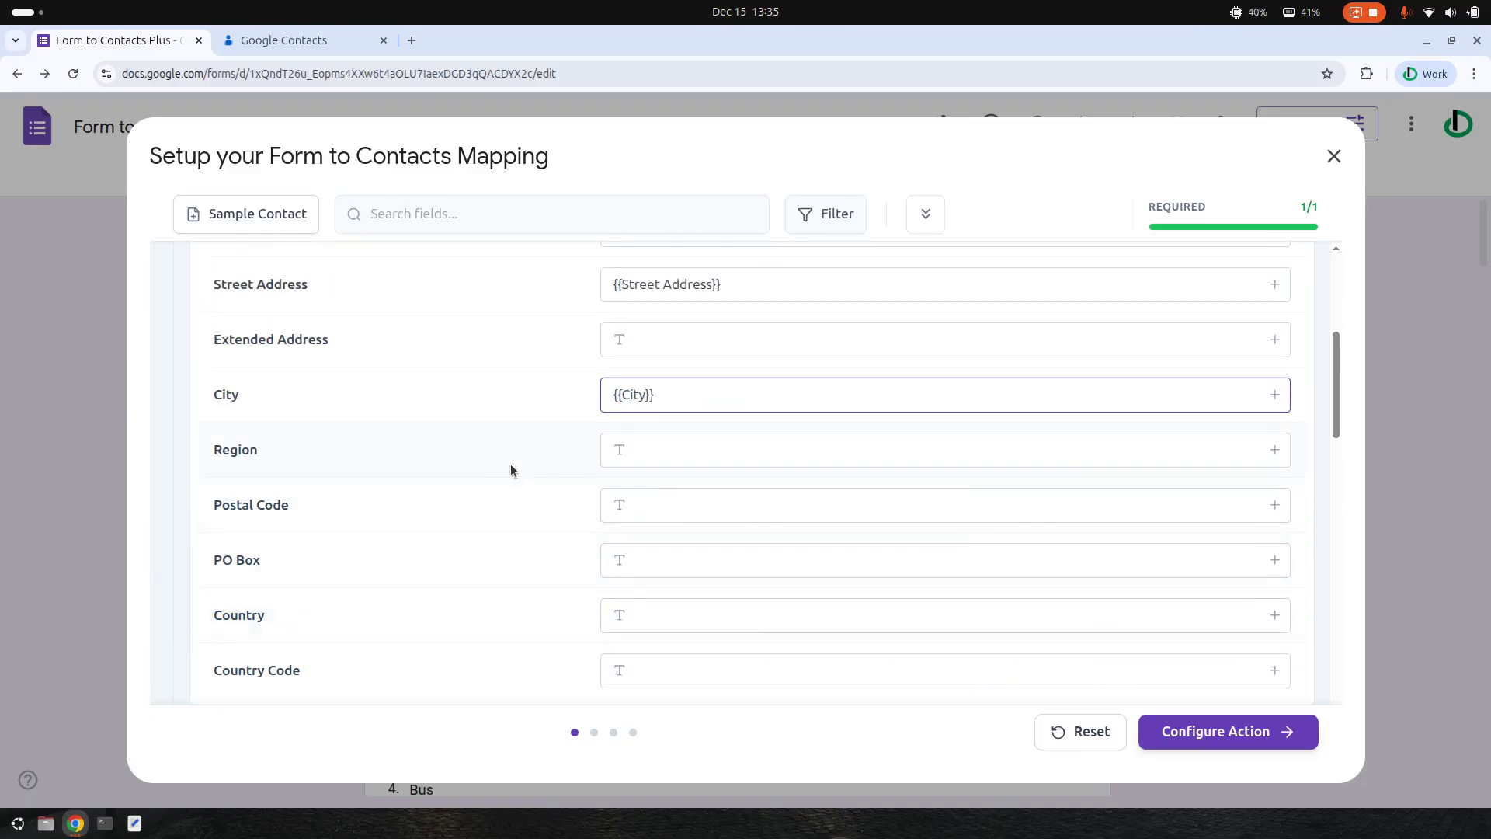
pyautogui.click(1275, 450)
pyautogui.scroll(-5, 1126, 586)
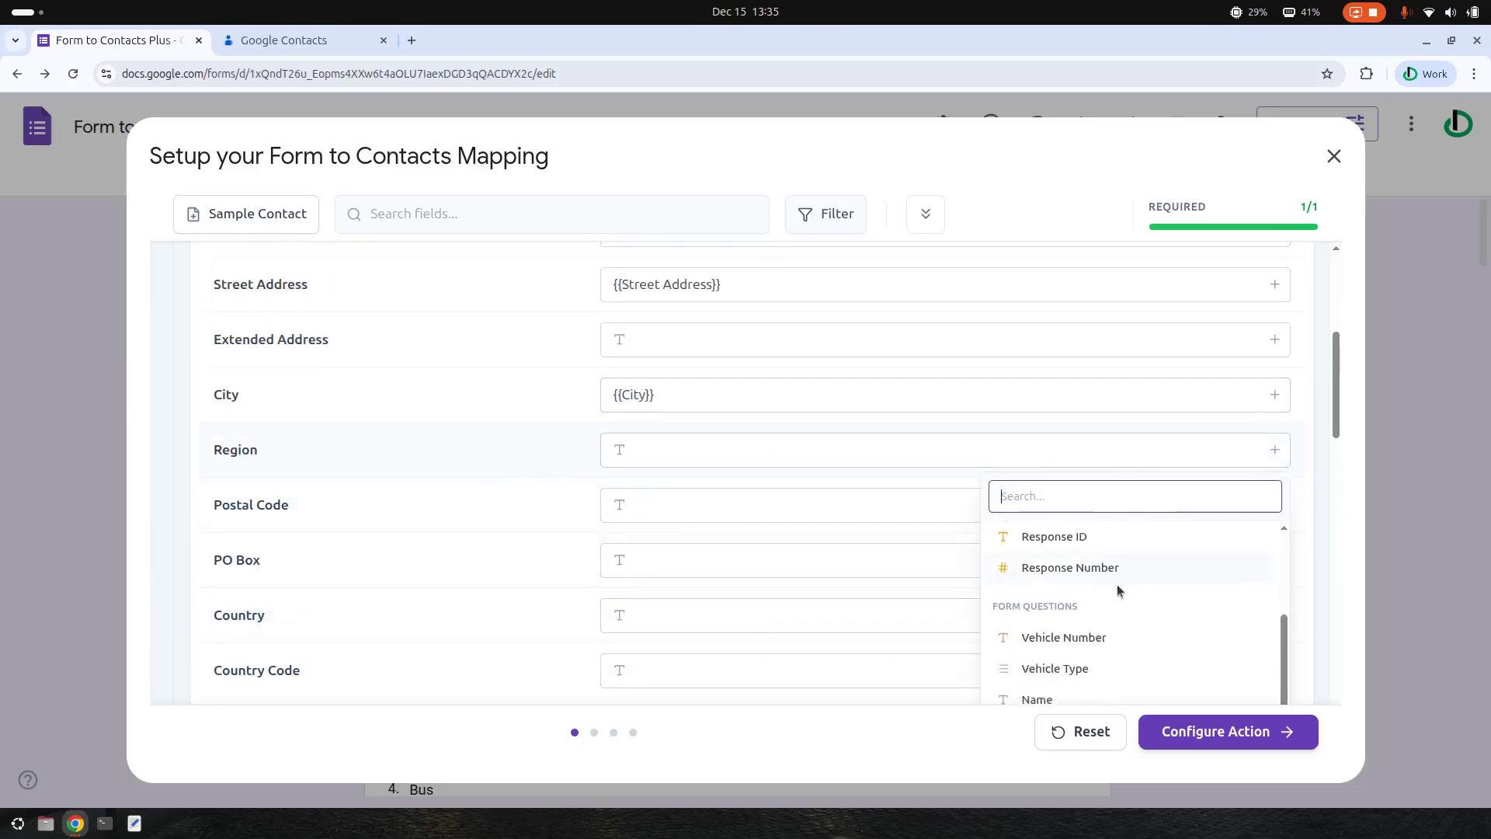
pyautogui.scroll(-3, 1080, 630)
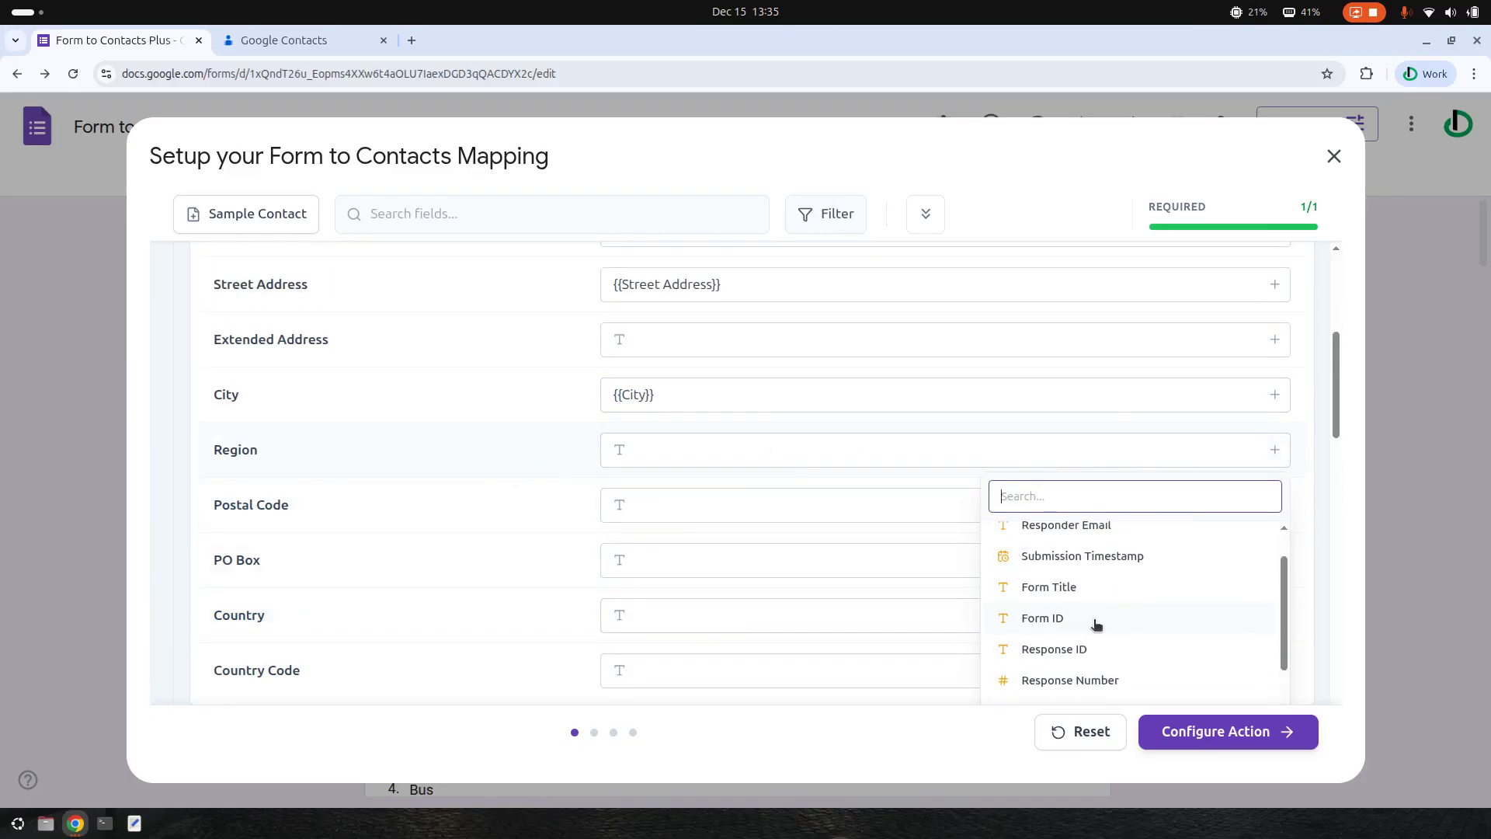
pyautogui.scroll(3, 1092, 621)
pyautogui.scroll(-2, 1091, 614)
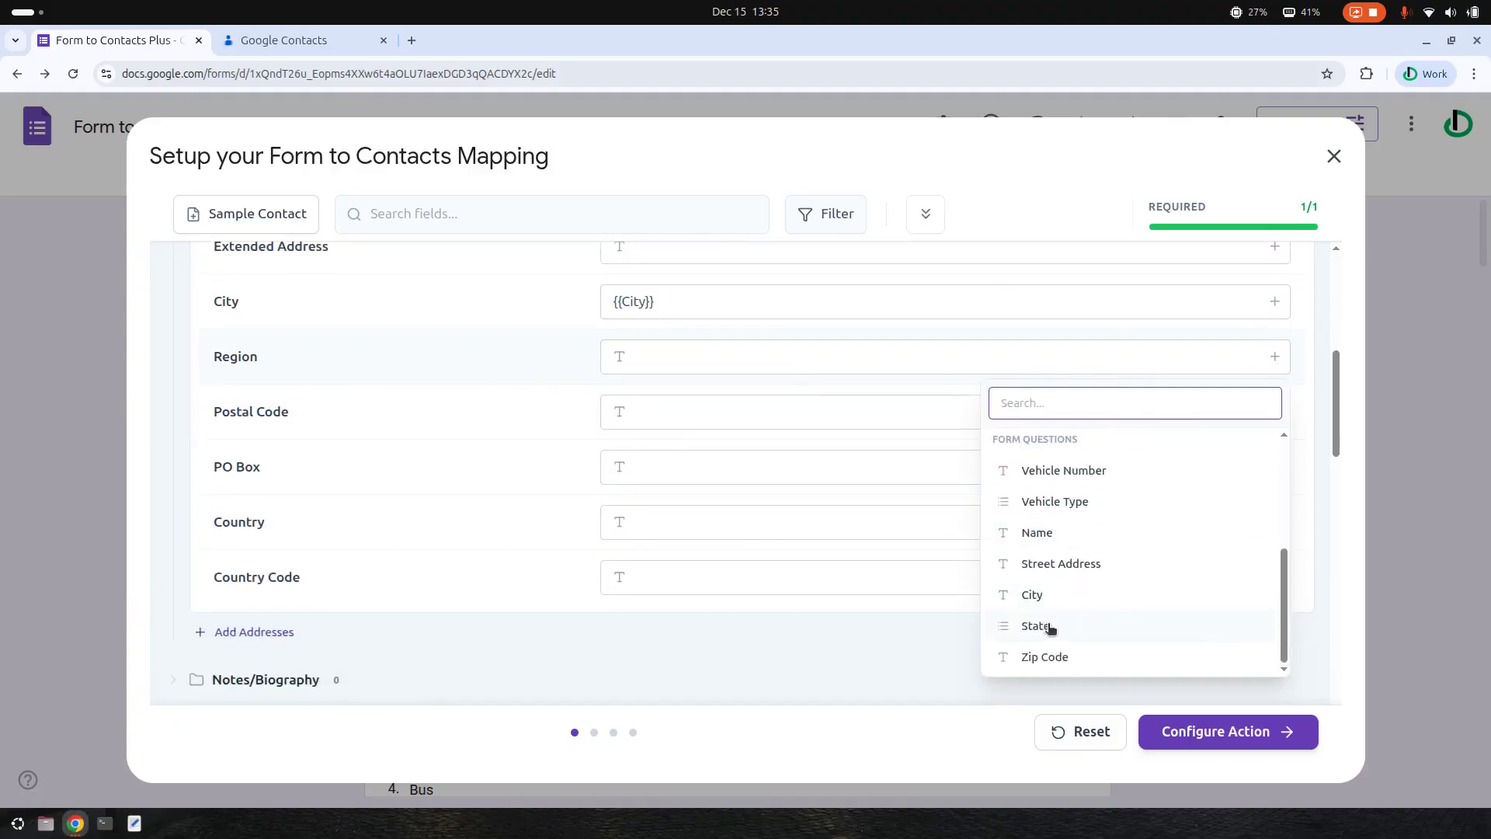
pyautogui.click(1053, 623)
pyautogui.click(1275, 411)
pyautogui.scroll(-3, 1088, 606)
pyautogui.scroll(-3, 1064, 633)
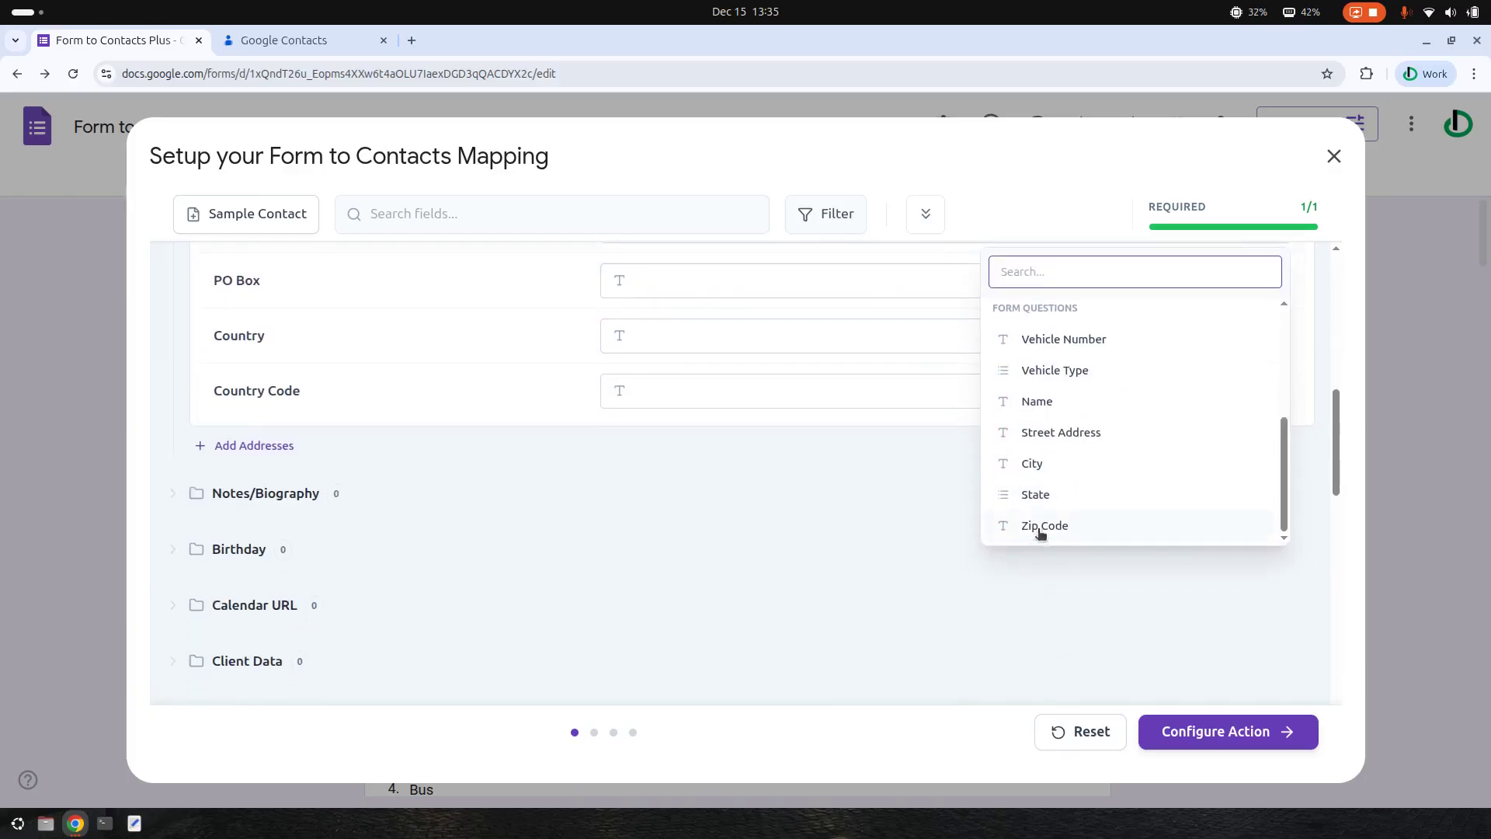
pyautogui.click(1039, 535)
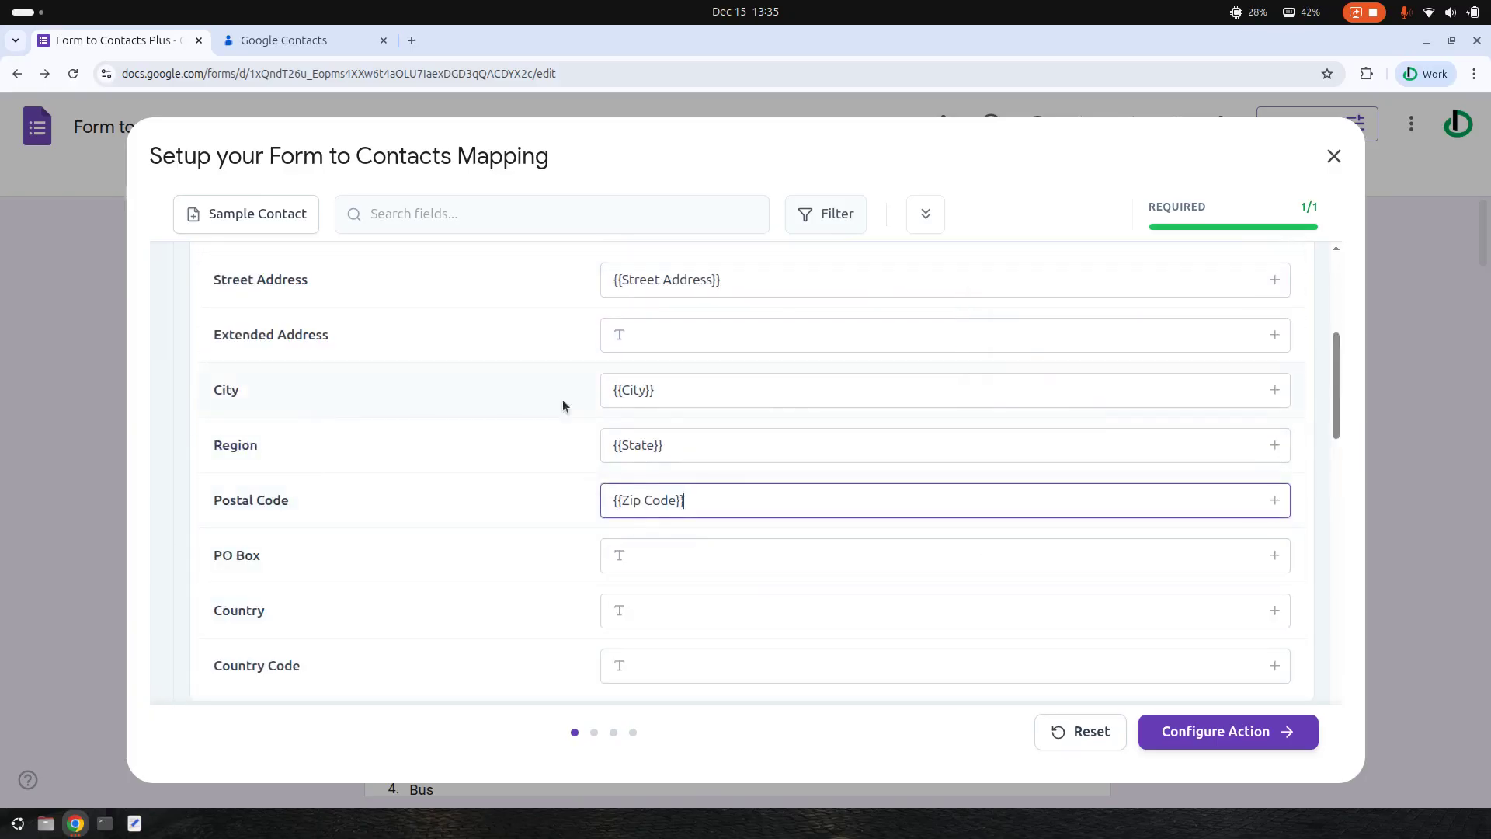
# - Set the address Country to US
pyautogui.scroll(-2, 699, 552)
pyautogui.click(688, 518)
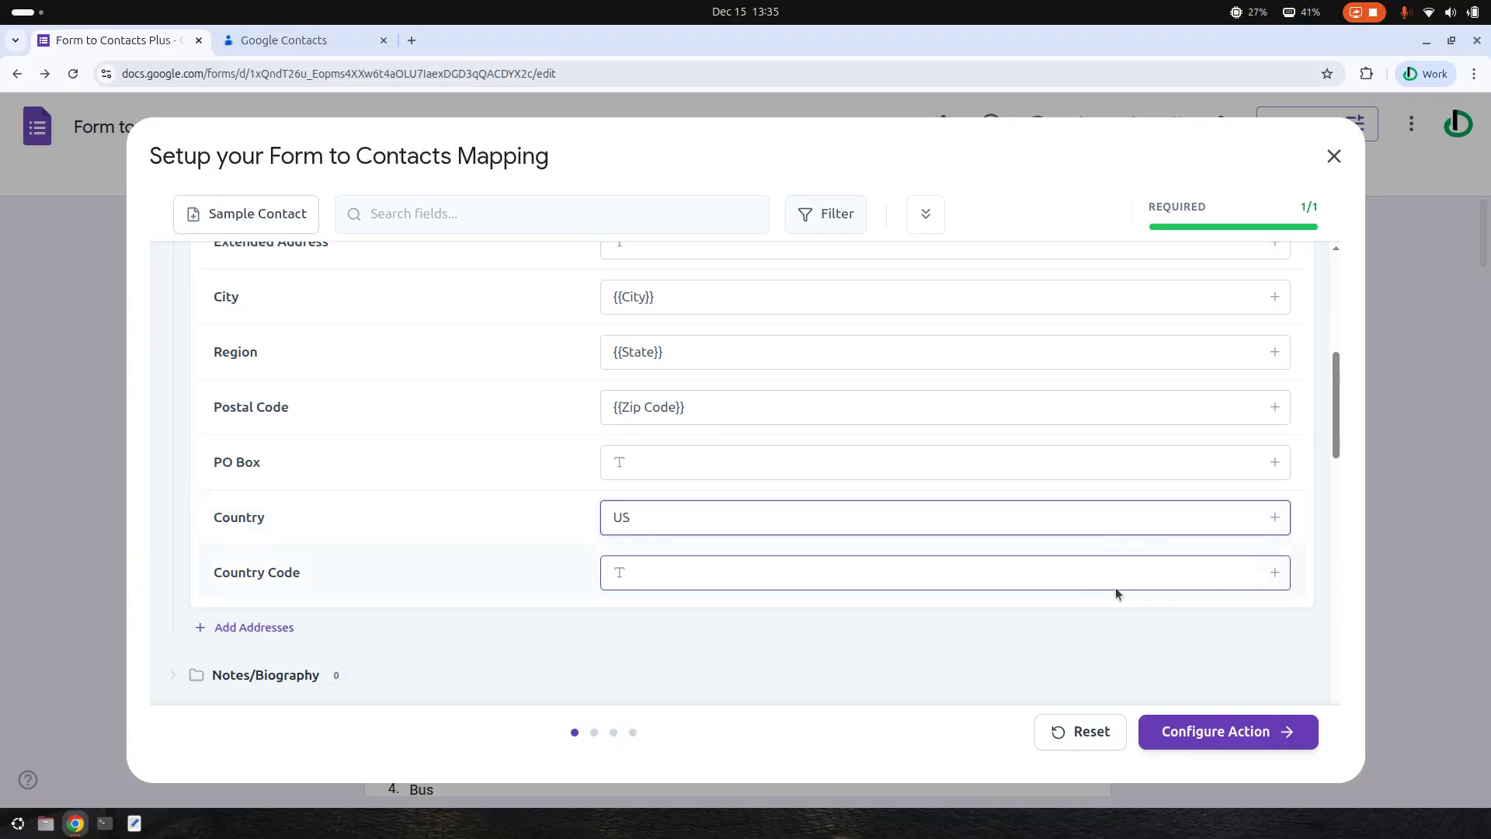
pyautogui.scroll(-3, 470, 467)
pyautogui.scroll(-2, 481, 435)
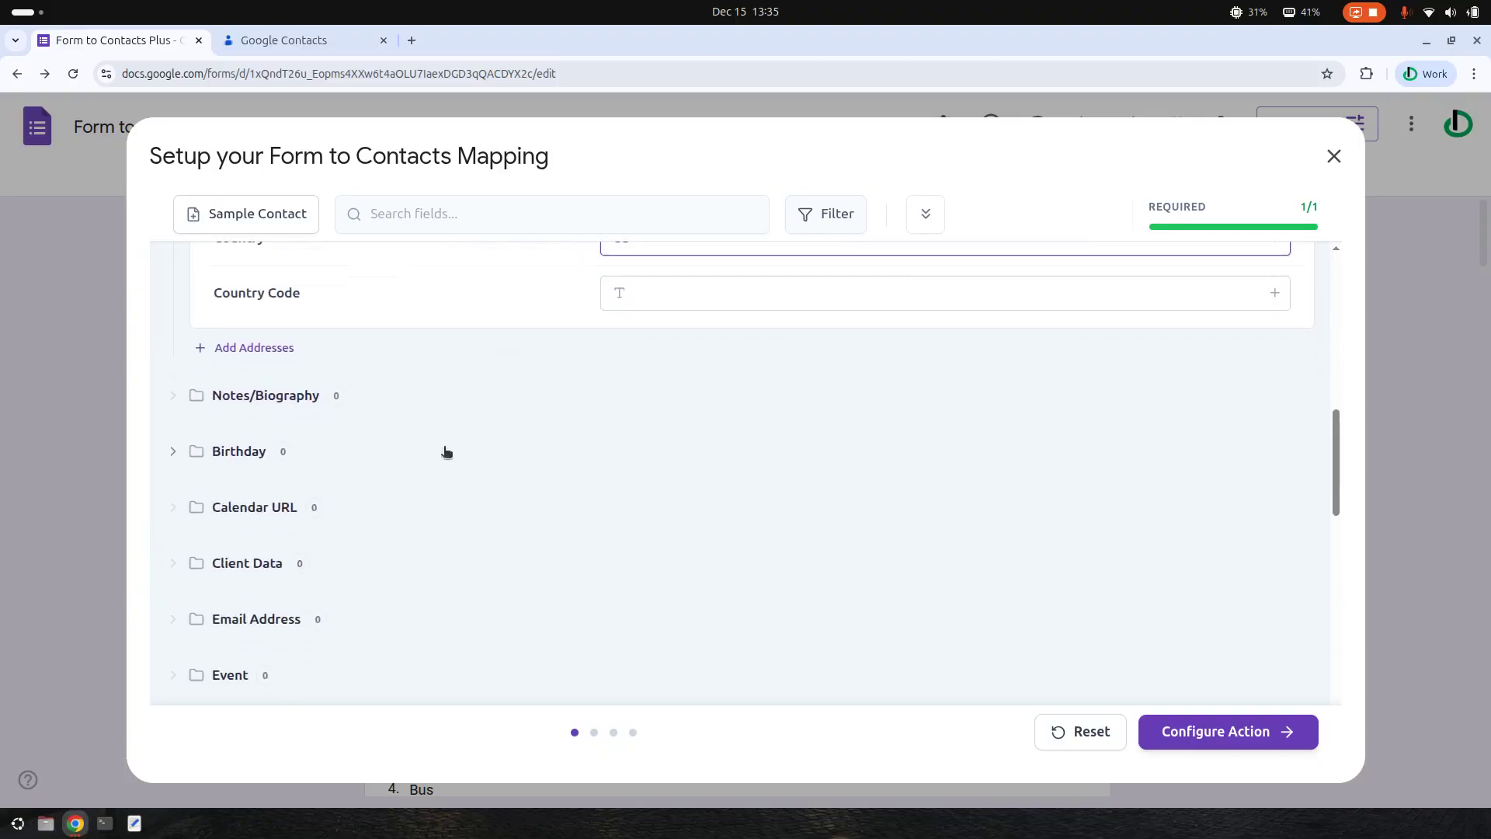
pyautogui.click(224, 397)
# - Add a biography mapping Notes to {{Vehicle Number}} with content type TEXT_PLAIN
pyautogui.click(264, 448)
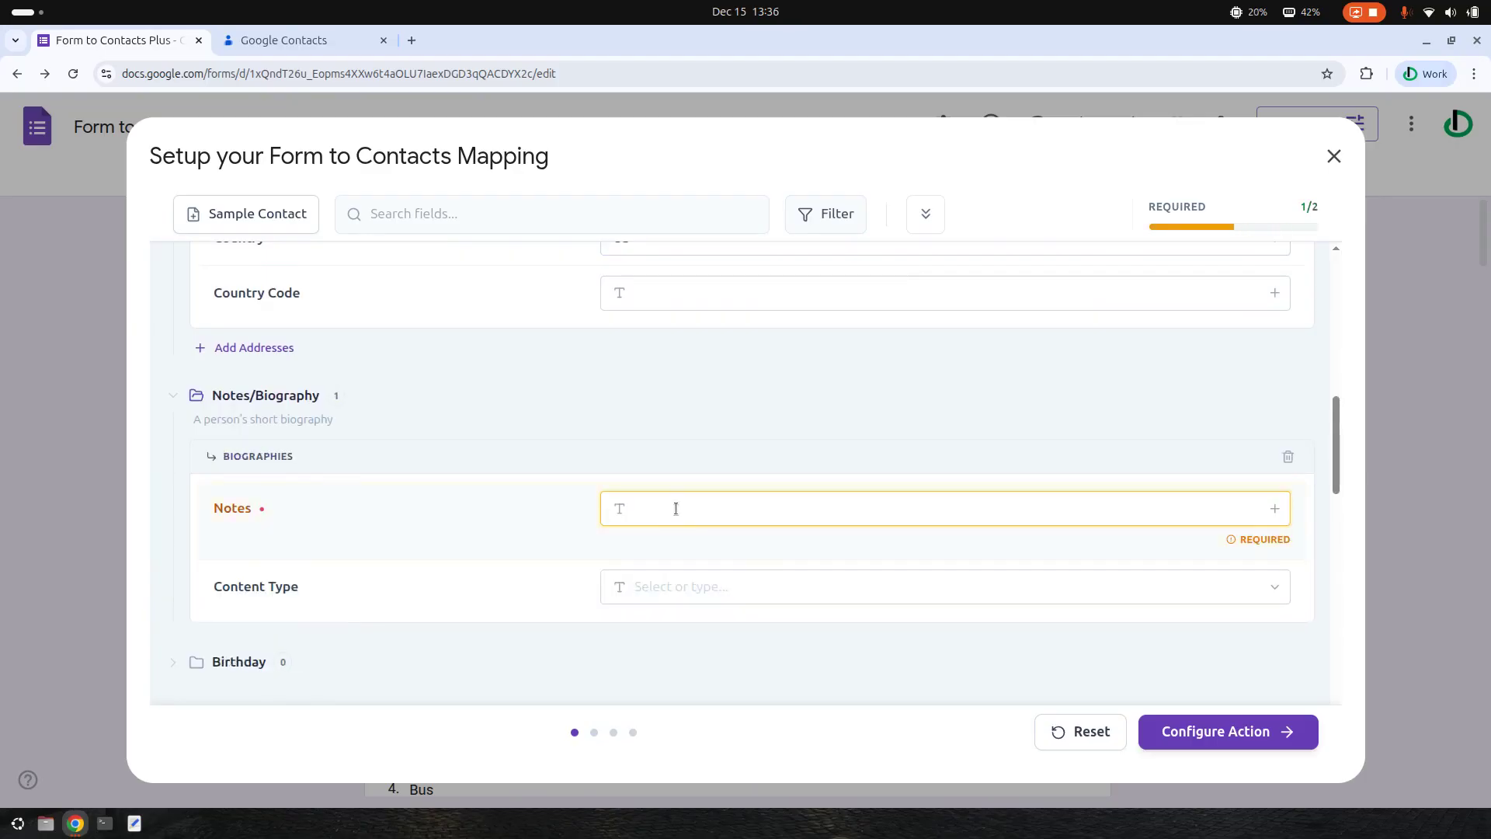
pyautogui.click(1276, 510)
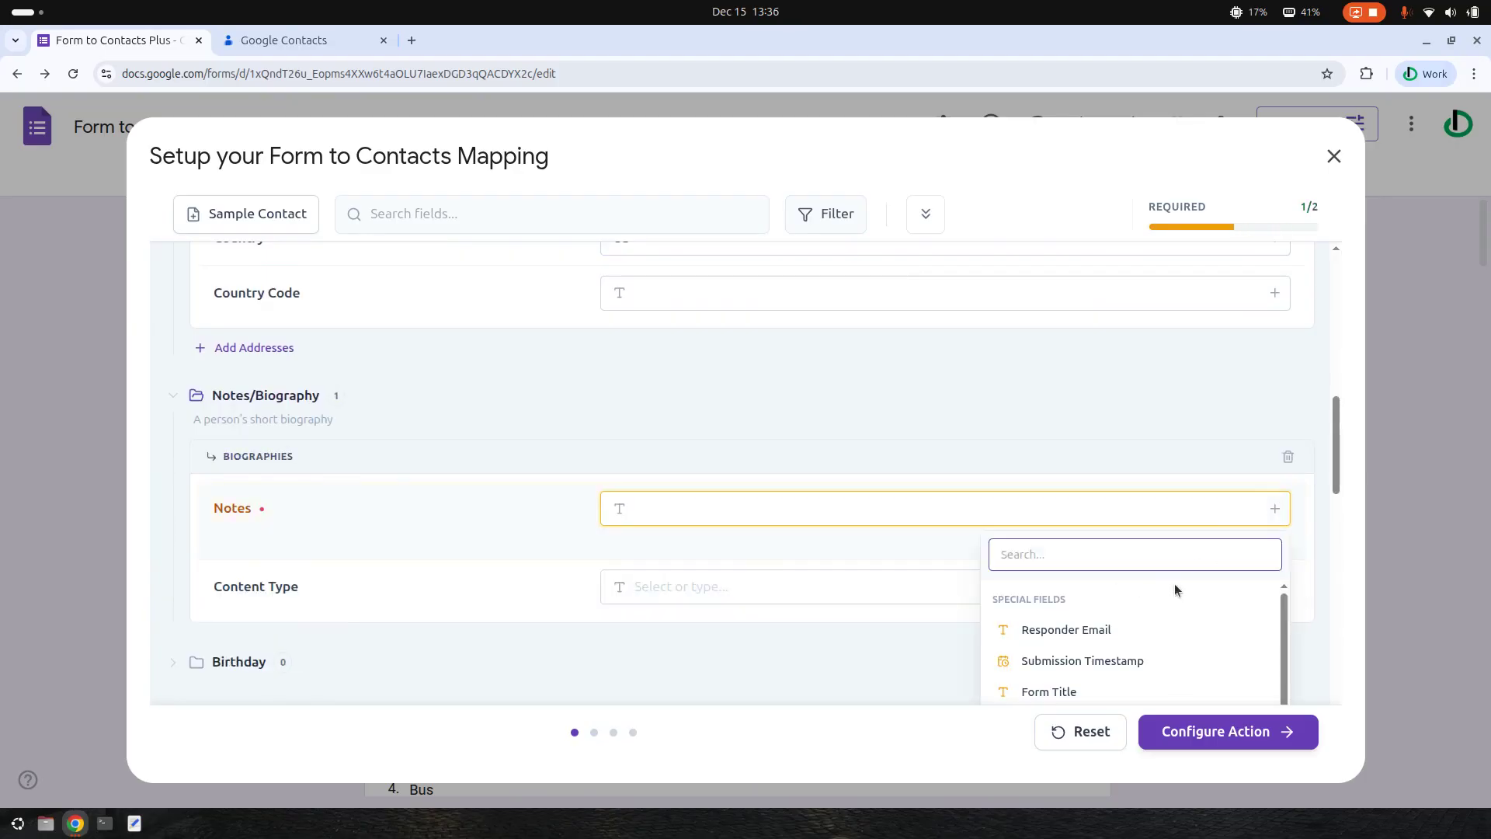
pyautogui.scroll(-2, 1183, 554)
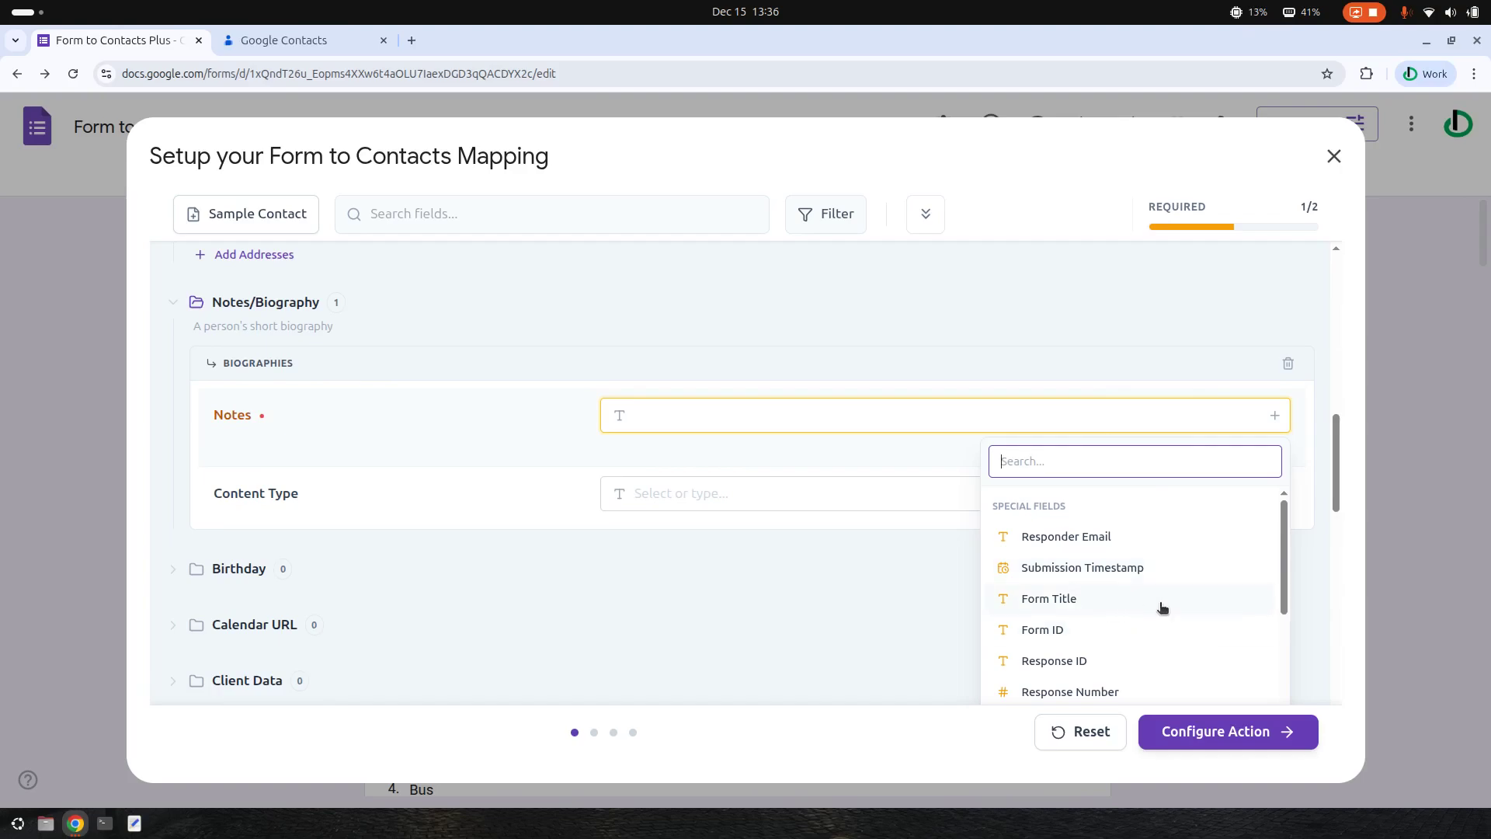
pyautogui.scroll(-3, 1174, 609)
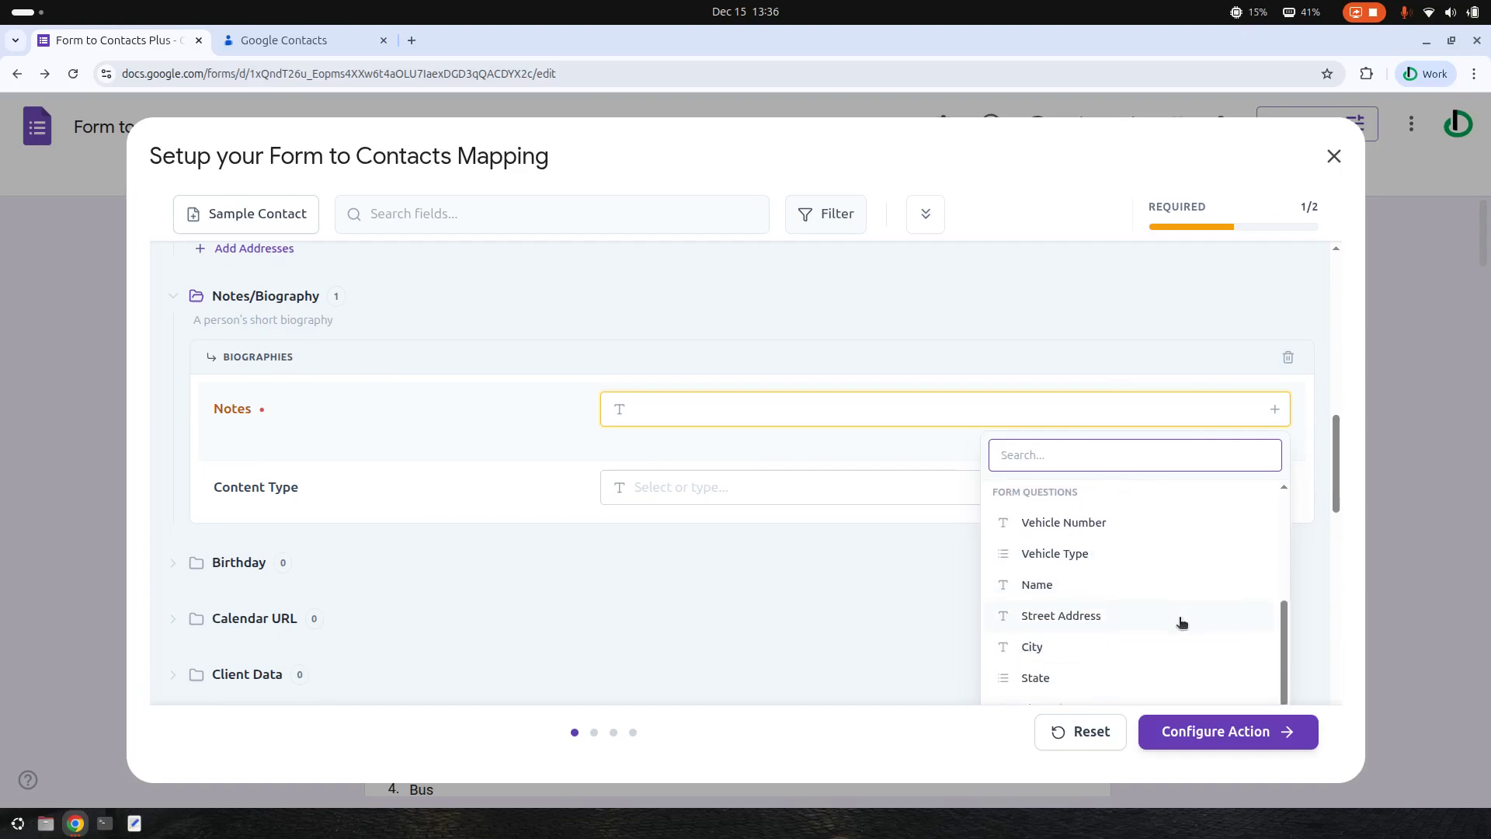
pyautogui.scroll(-2, 1166, 610)
pyautogui.scroll(2, 1162, 606)
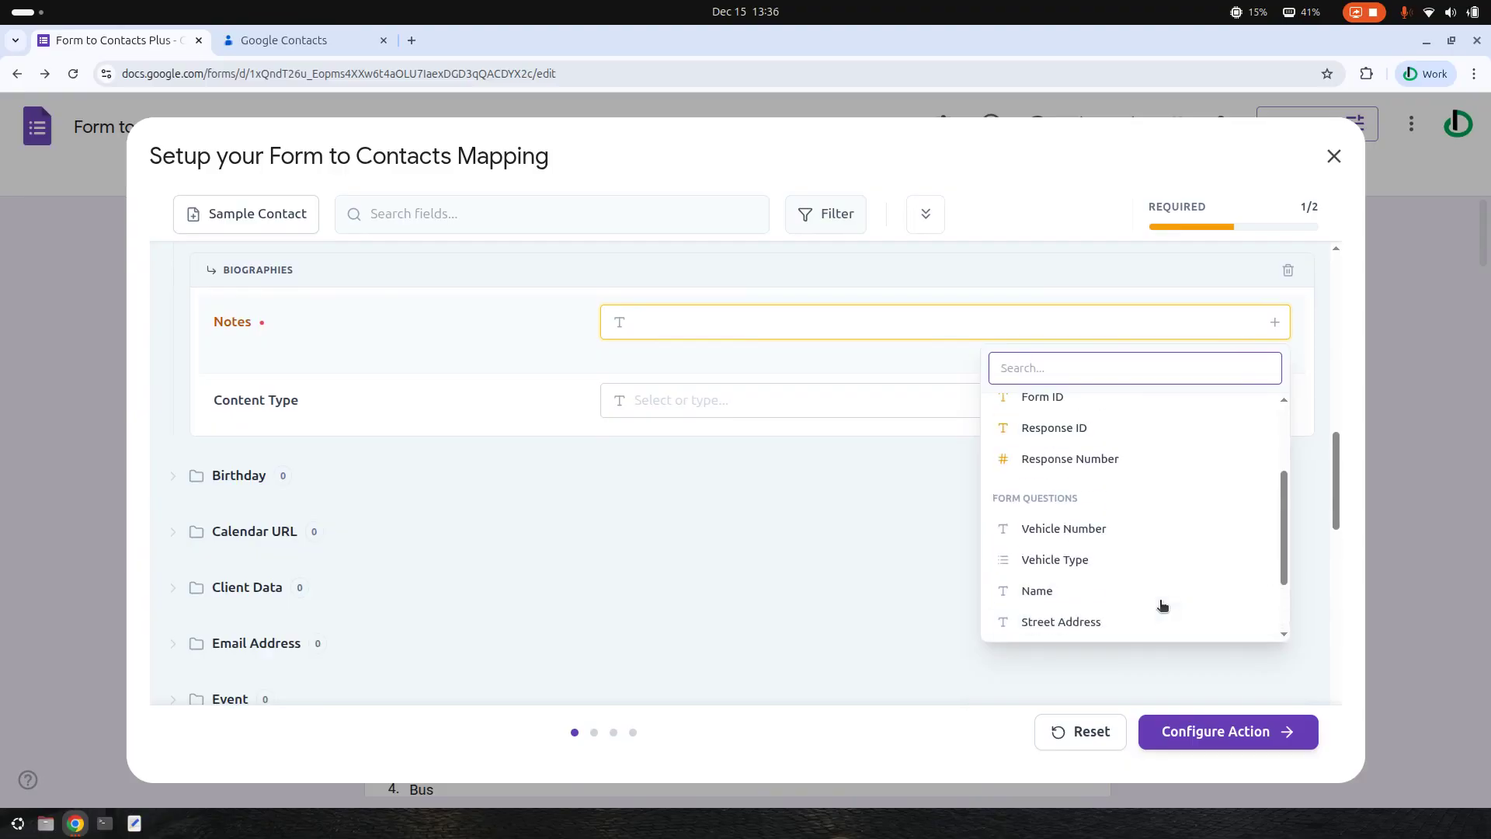
pyautogui.click(1078, 530)
pyautogui.click(701, 376)
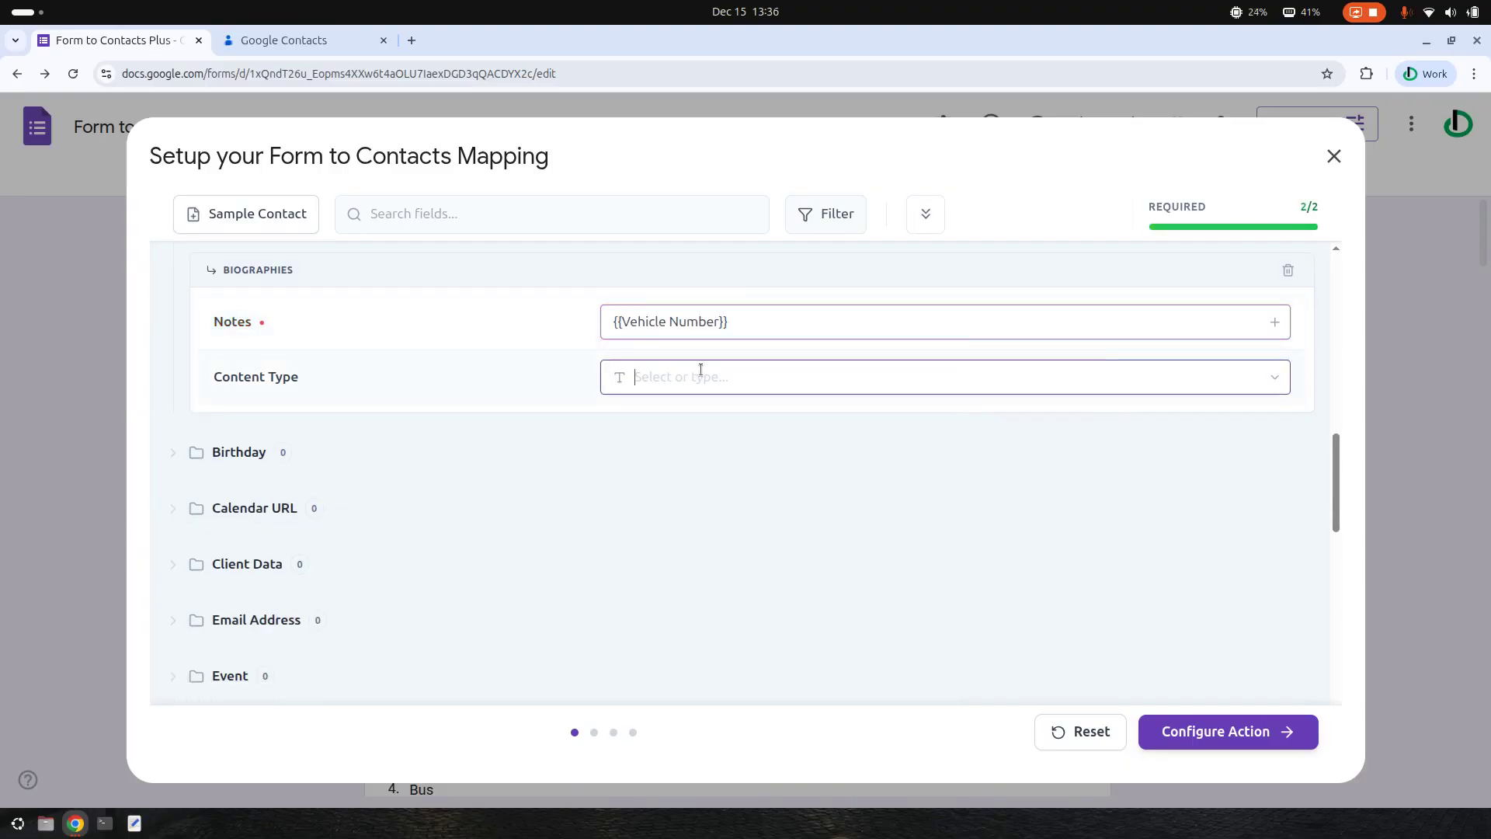
pyautogui.click(1274, 380)
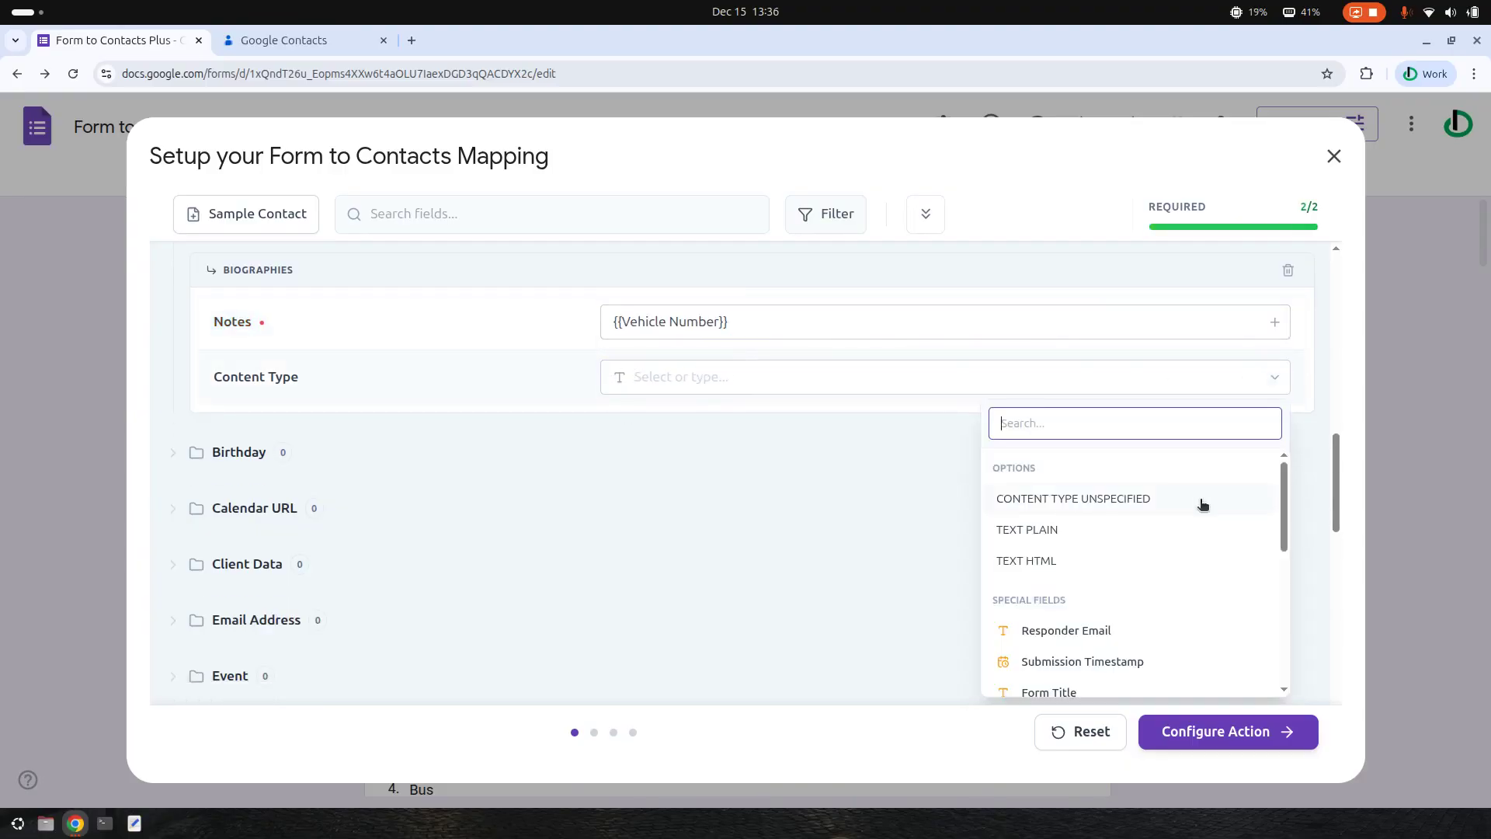
pyautogui.click(1049, 529)
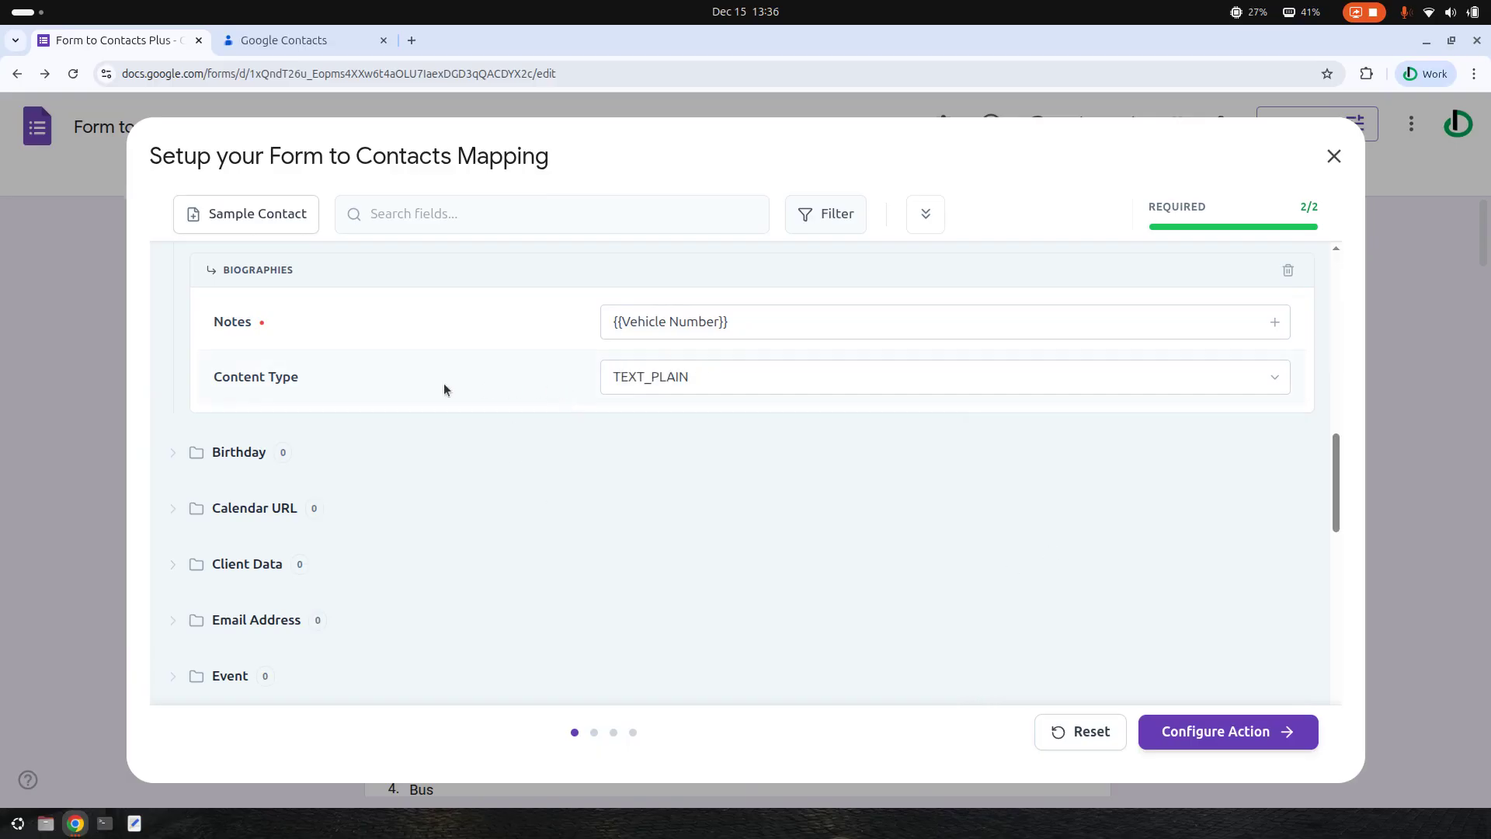
pyautogui.scroll(-3, 446, 388)
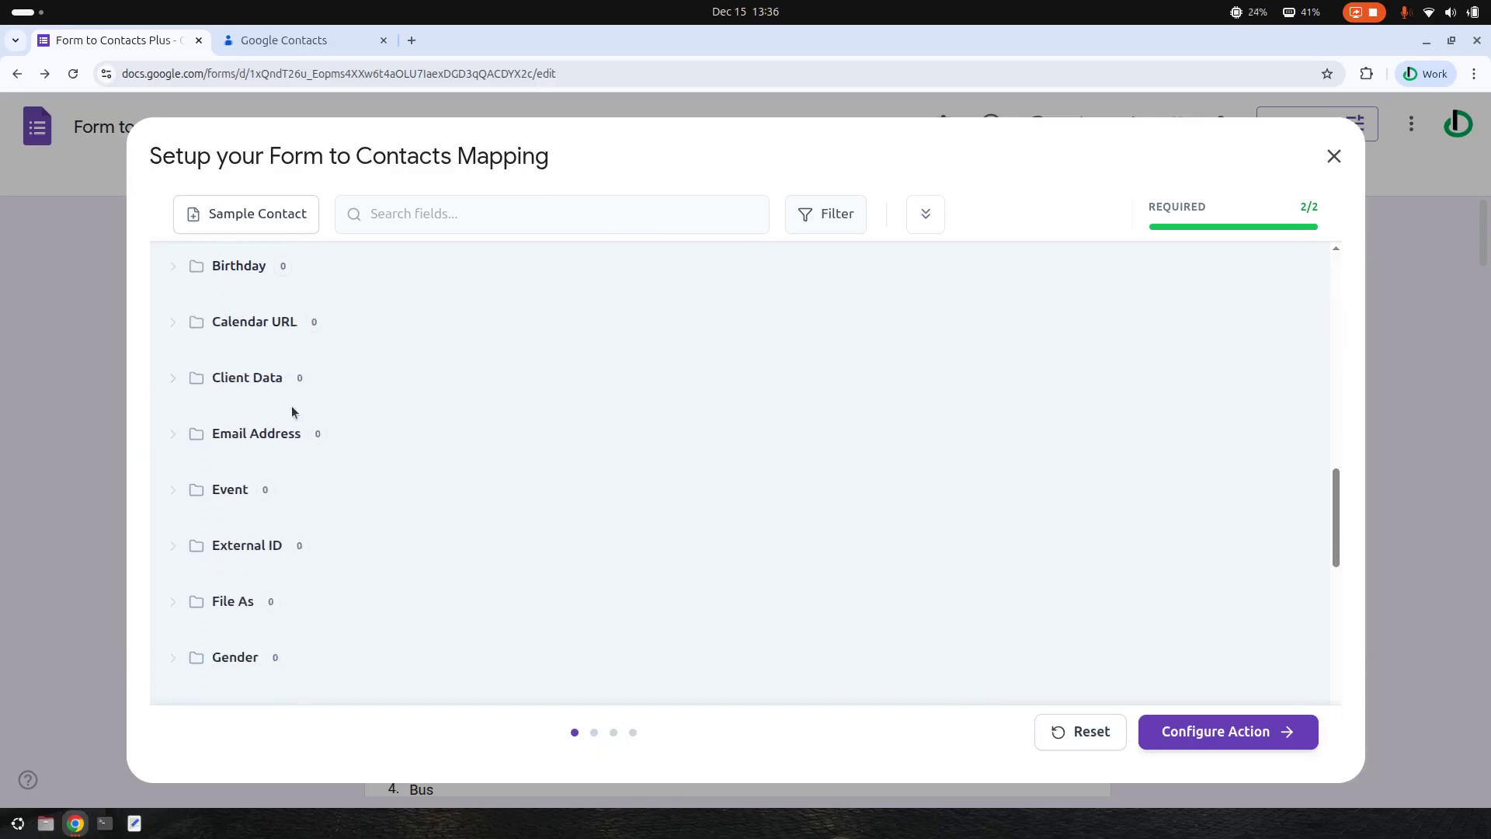
pyautogui.click(247, 433)
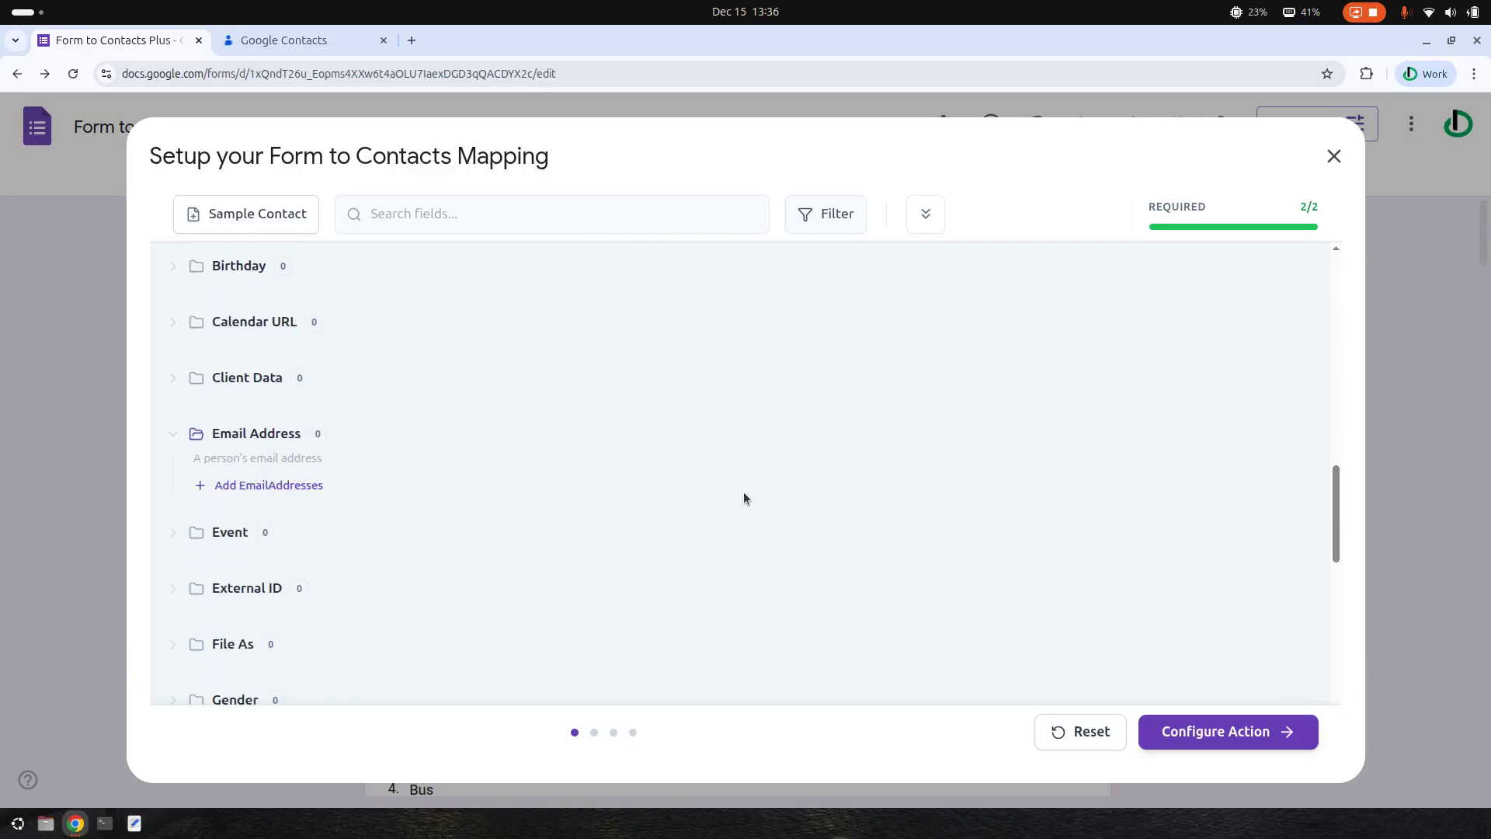
# - Add an email address entry of type other with Email set to [[Responder Email]]
pyautogui.click(292, 485)
pyautogui.click(1275, 547)
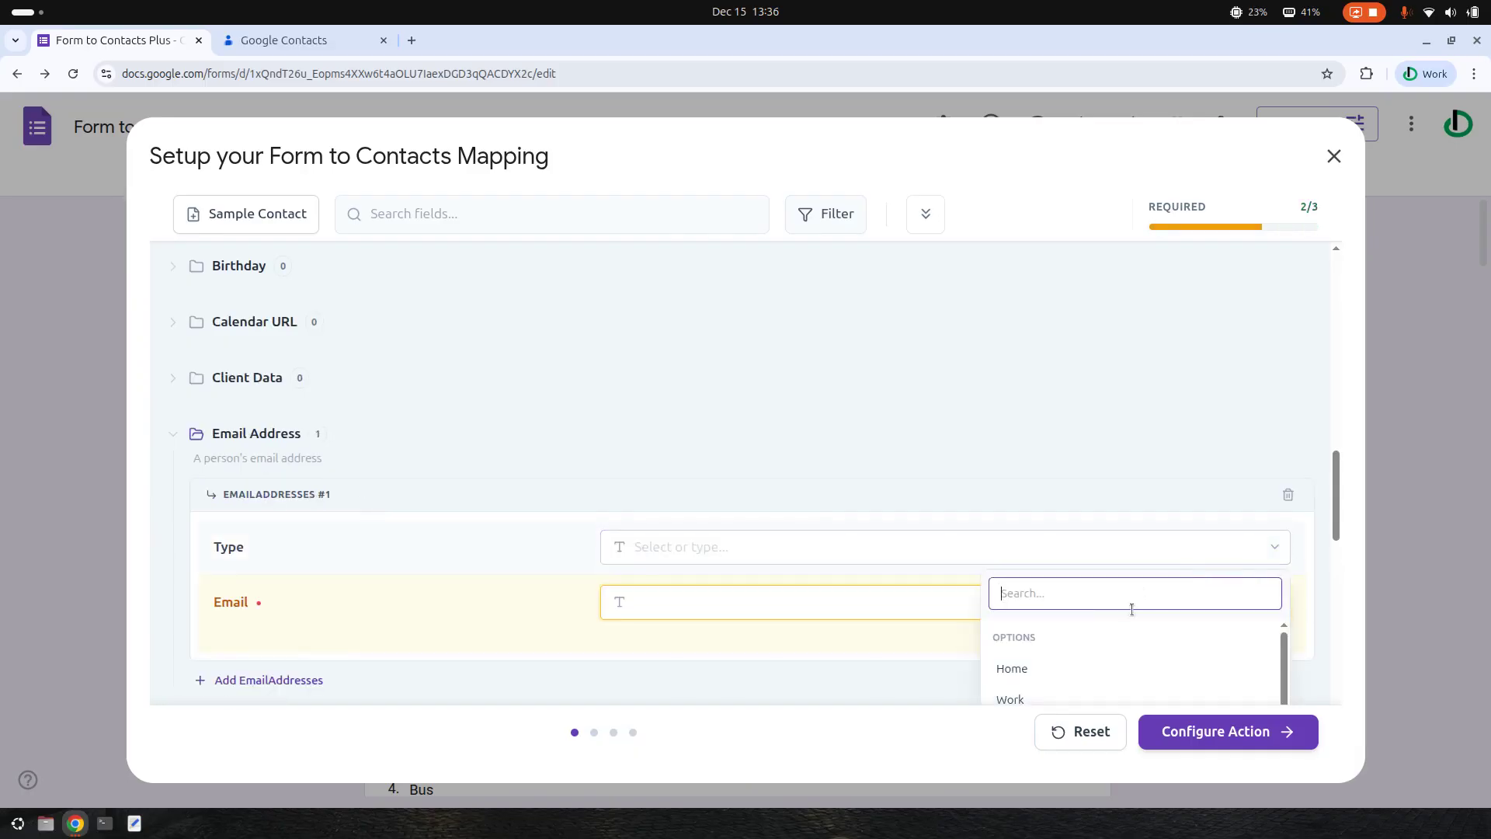
pyautogui.scroll(-1, 1142, 578)
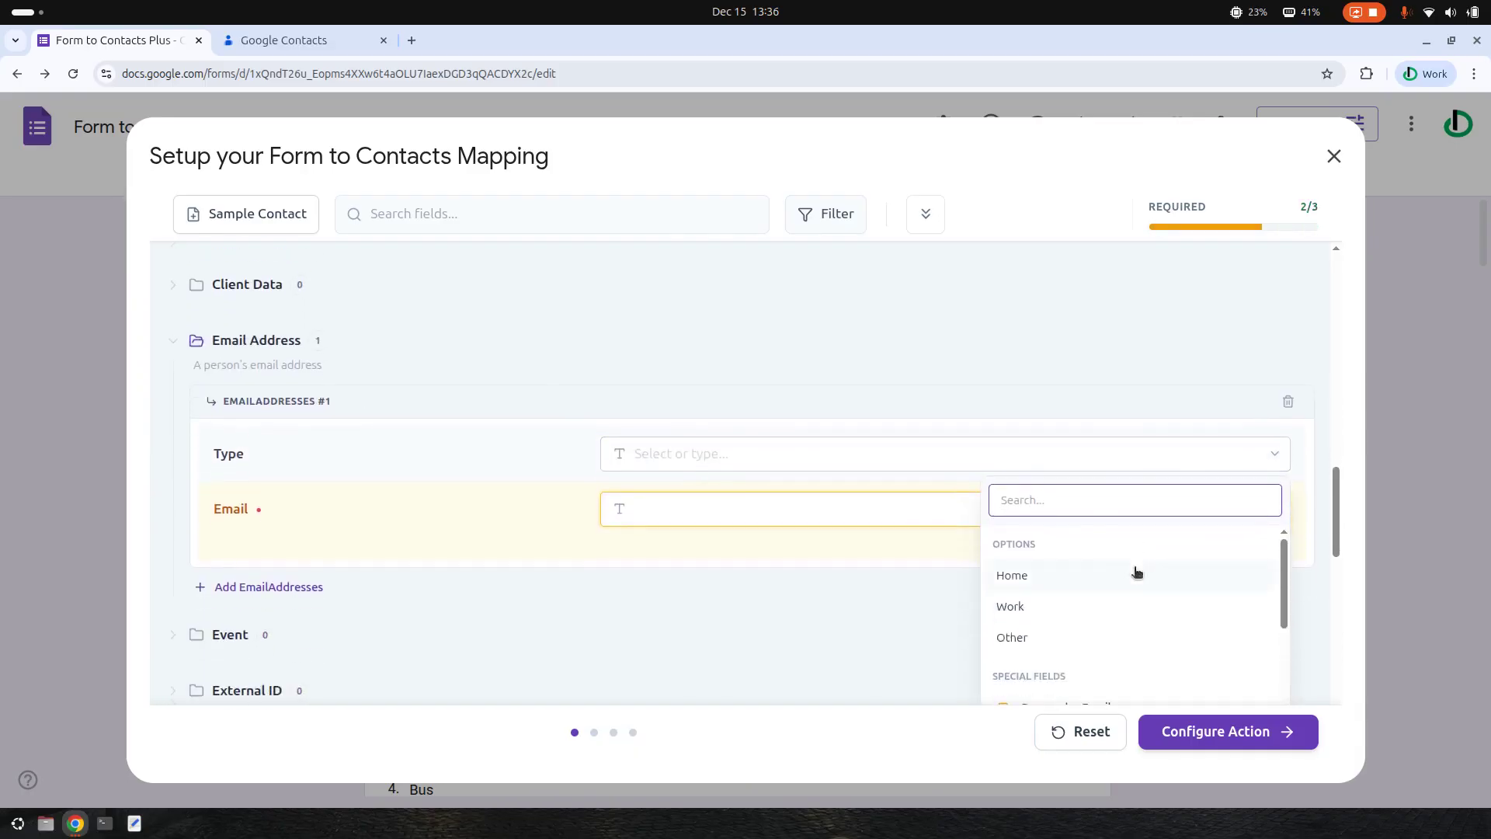
pyautogui.click(1012, 638)
pyautogui.click(1274, 509)
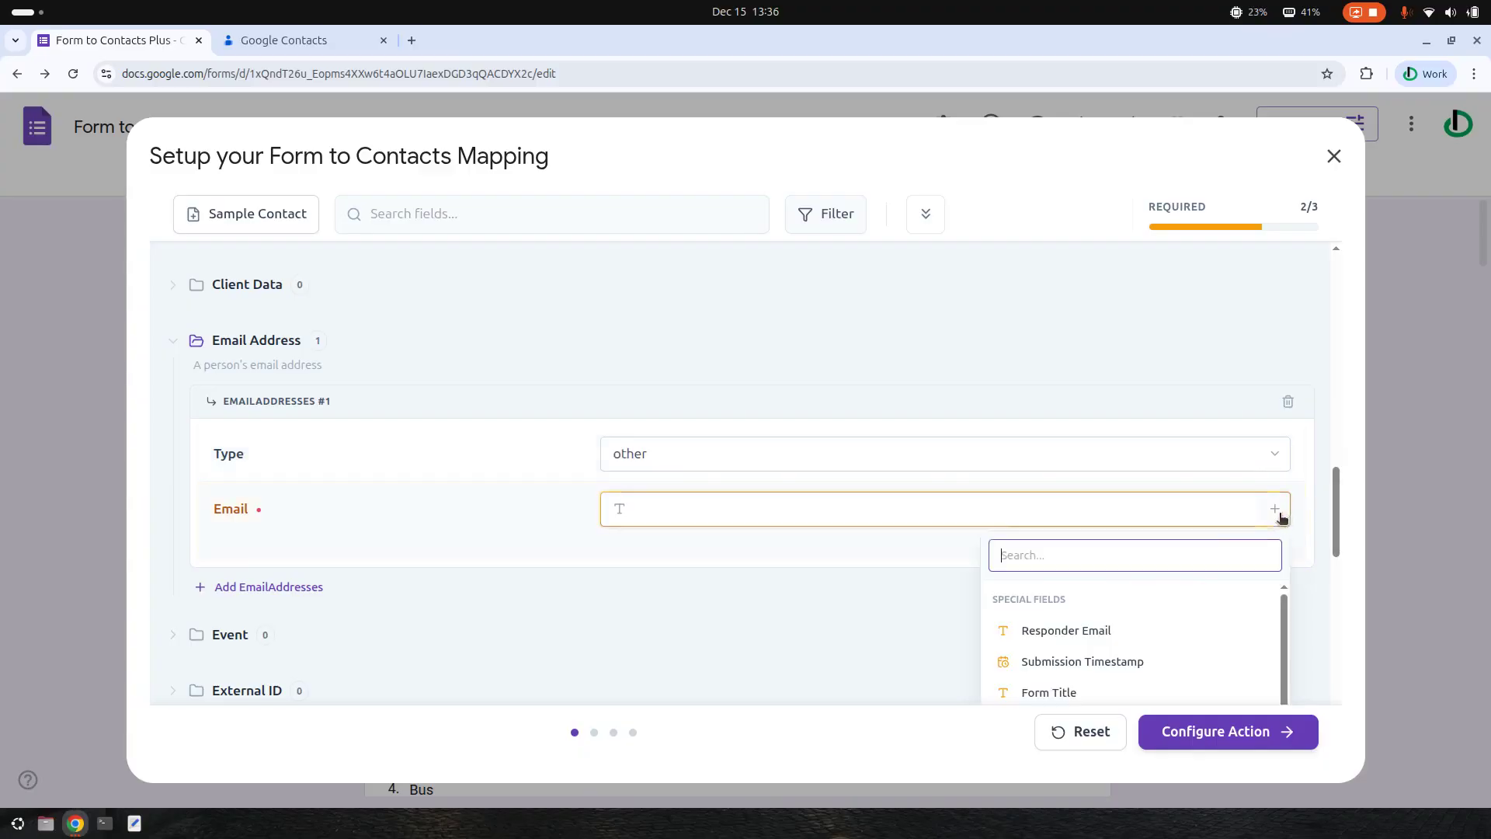
pyautogui.click(1086, 637)
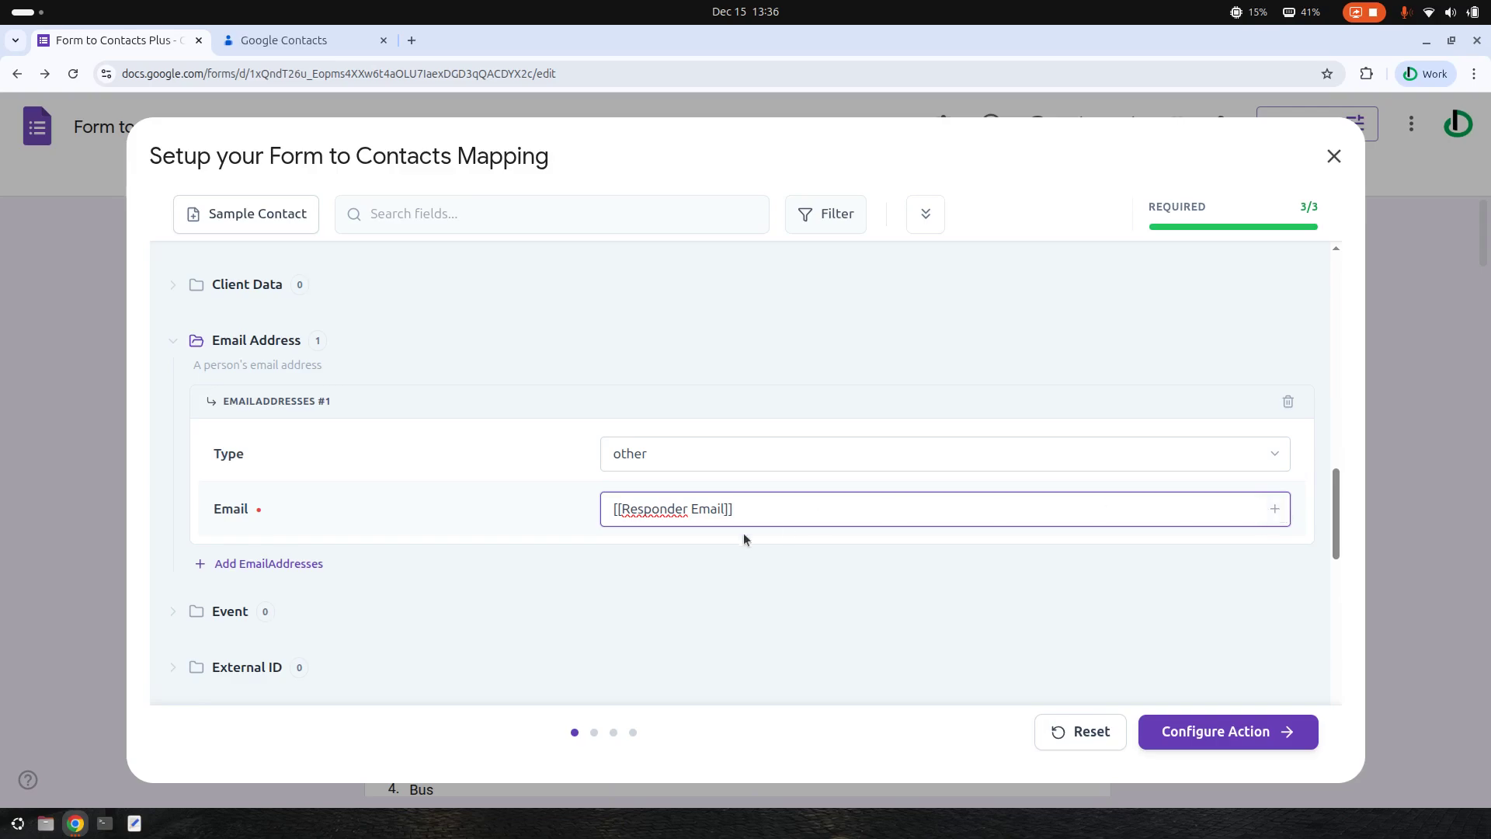
# - Recheck the Email field list and close it, keeping [[Responder Email]] as the value
pyautogui.click(1274, 508)
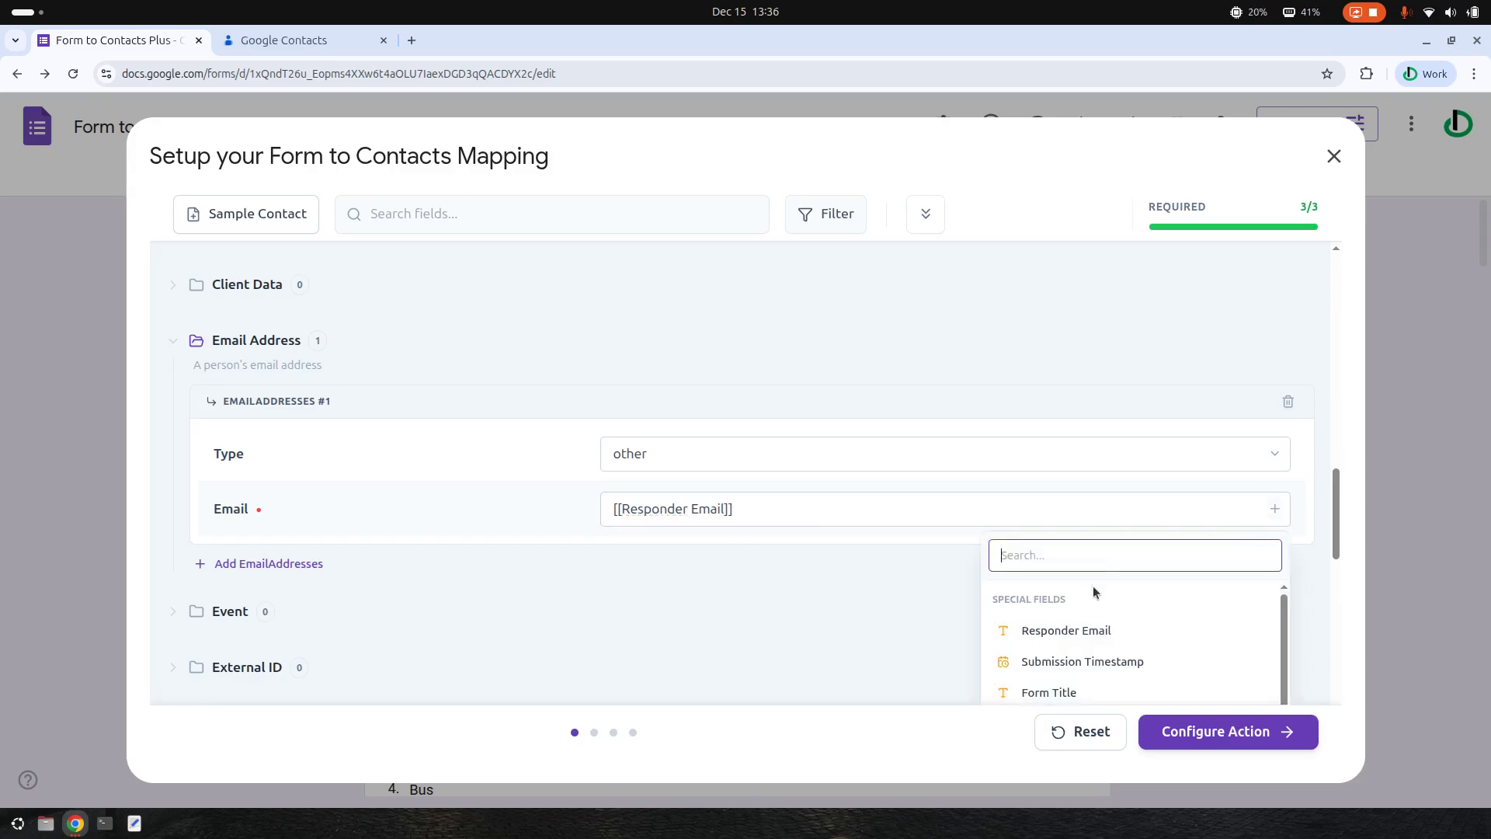
pyautogui.scroll(-1, 1129, 660)
pyautogui.scroll(-3, 1129, 660)
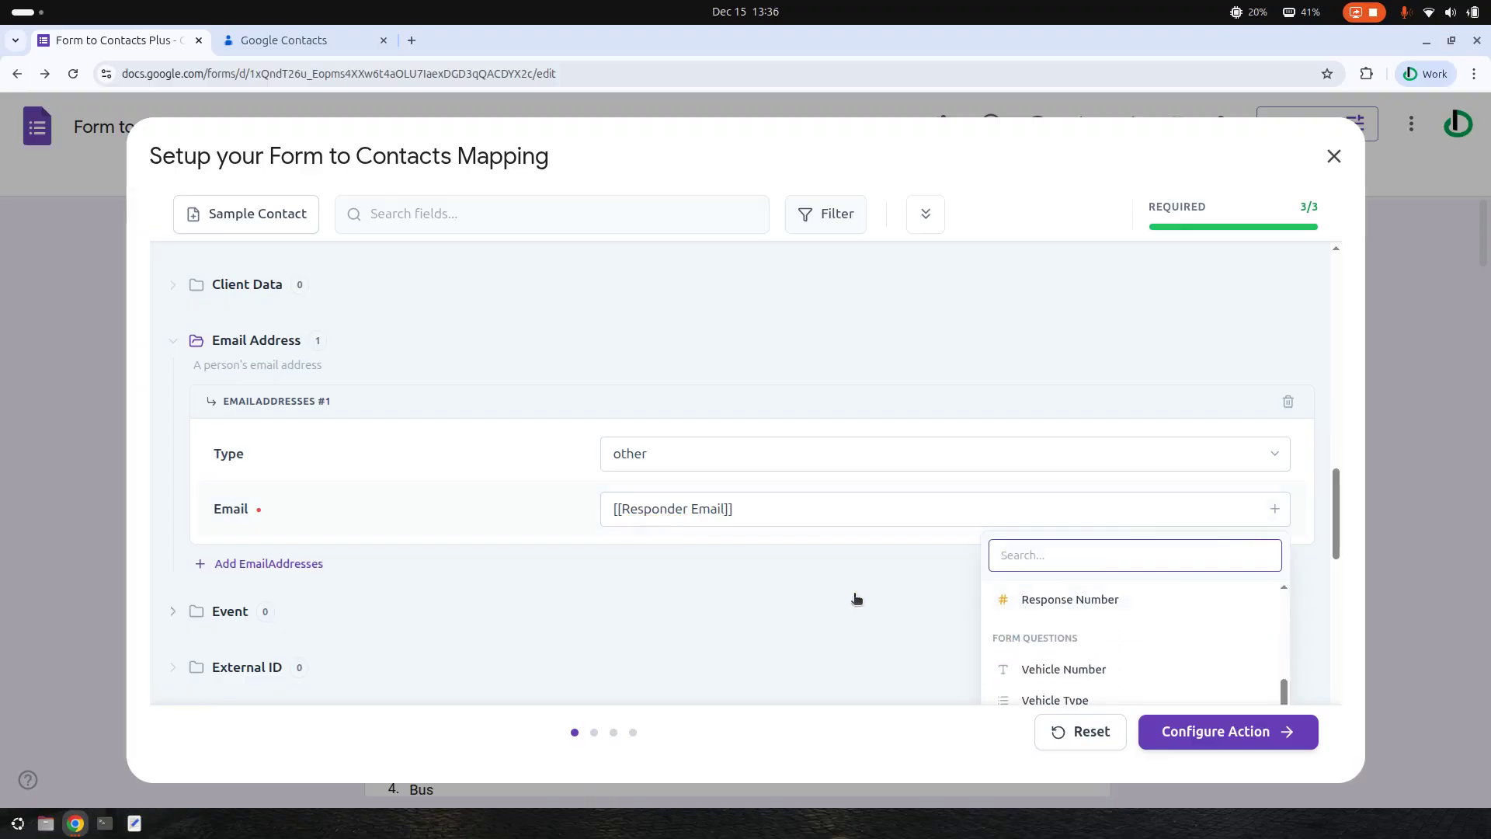
pyautogui.scroll(2, 724, 532)
pyautogui.click(754, 596)
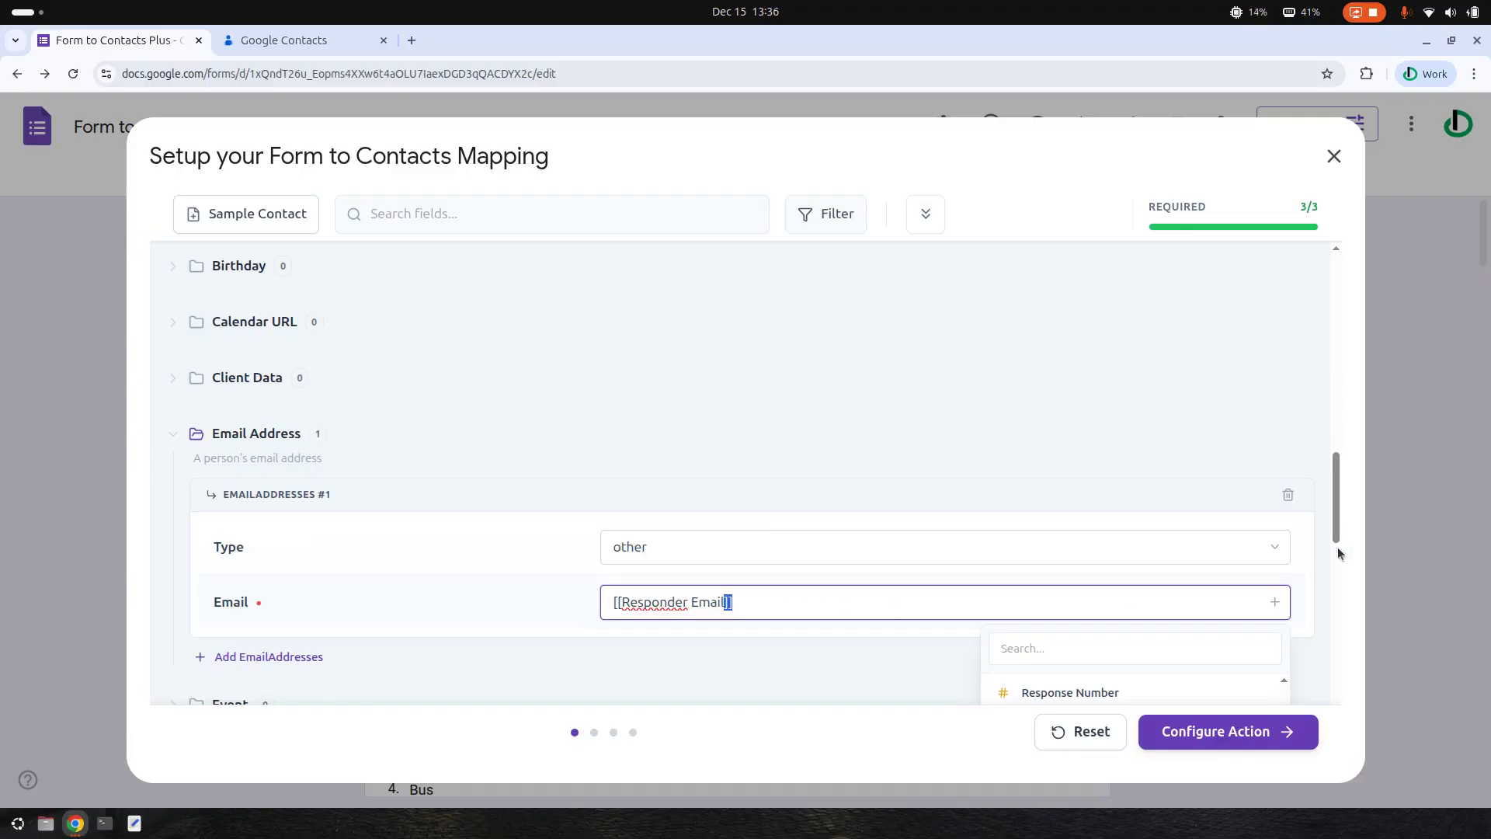
pyautogui.scroll(-5, 1181, 532)
pyautogui.click(1009, 492)
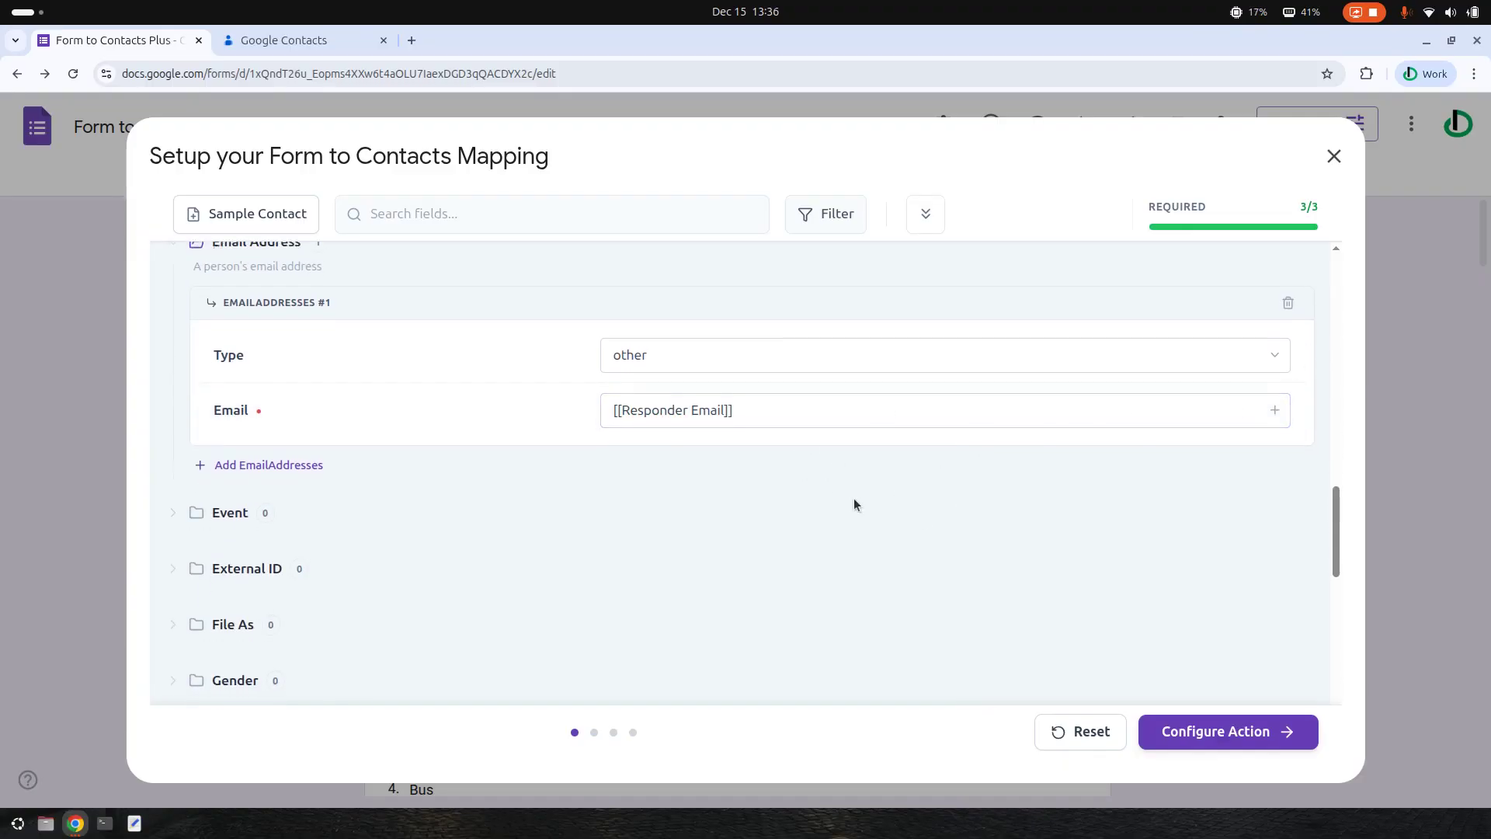
pyautogui.scroll(-4, 854, 501)
# - Add a Name entry whose Unstructured Name is filled with {{Name}}
pyautogui.scroll(-2, 264, 482)
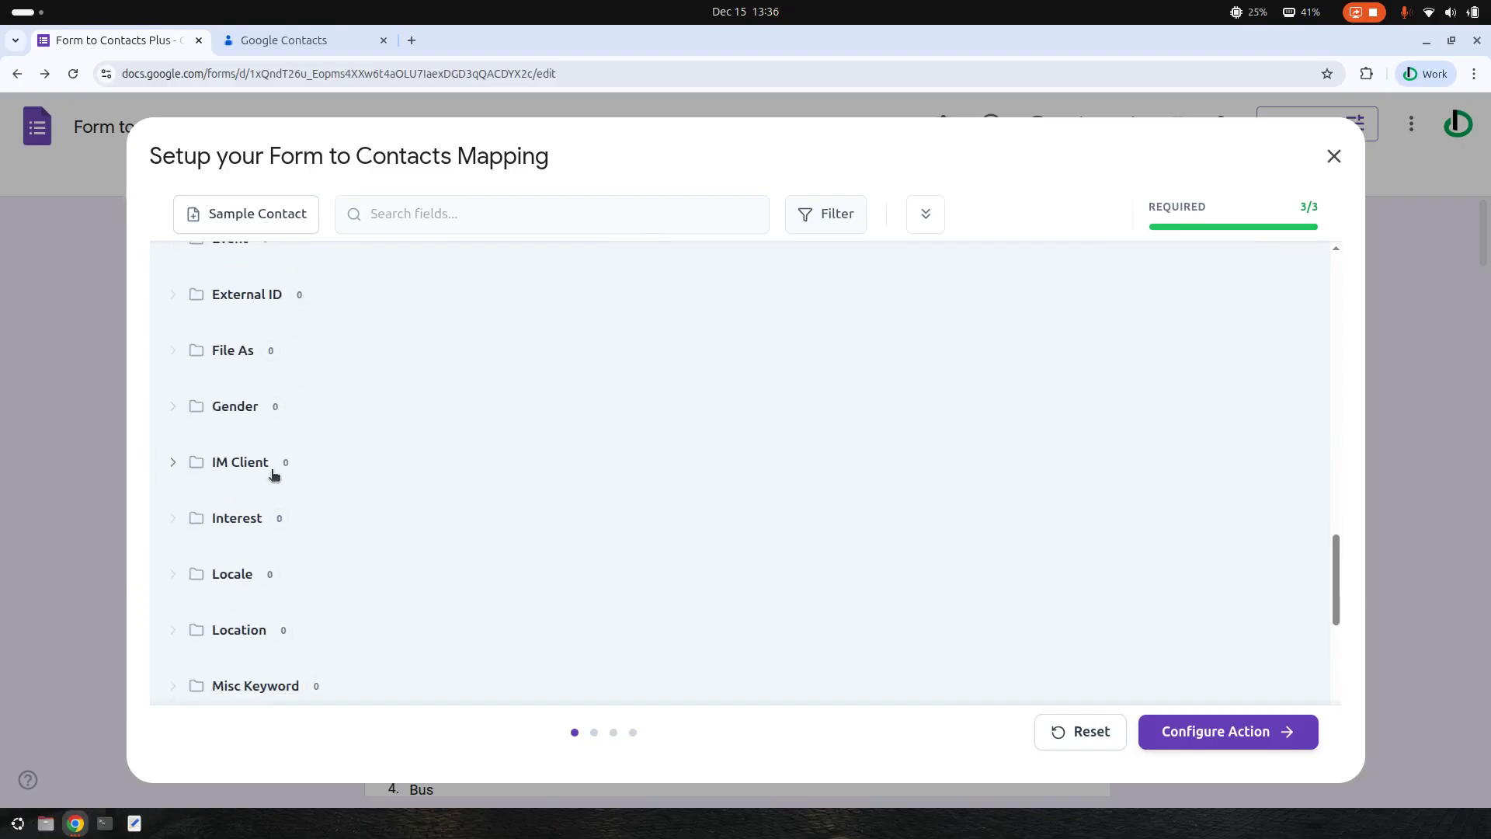
pyautogui.scroll(-2, 311, 559)
pyautogui.click(231, 573)
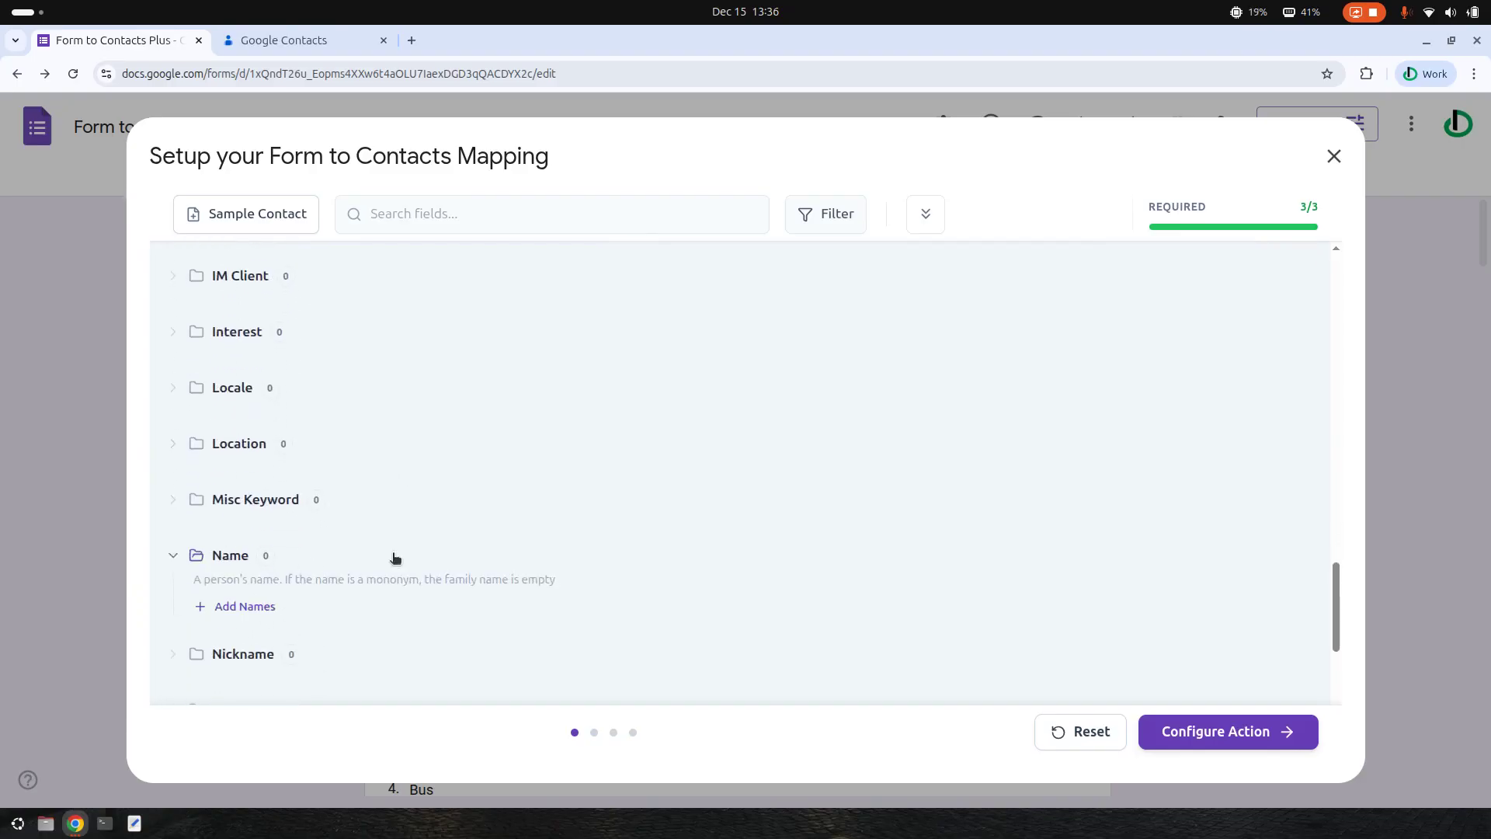
pyautogui.scroll(-2, 300, 486)
pyautogui.click(245, 429)
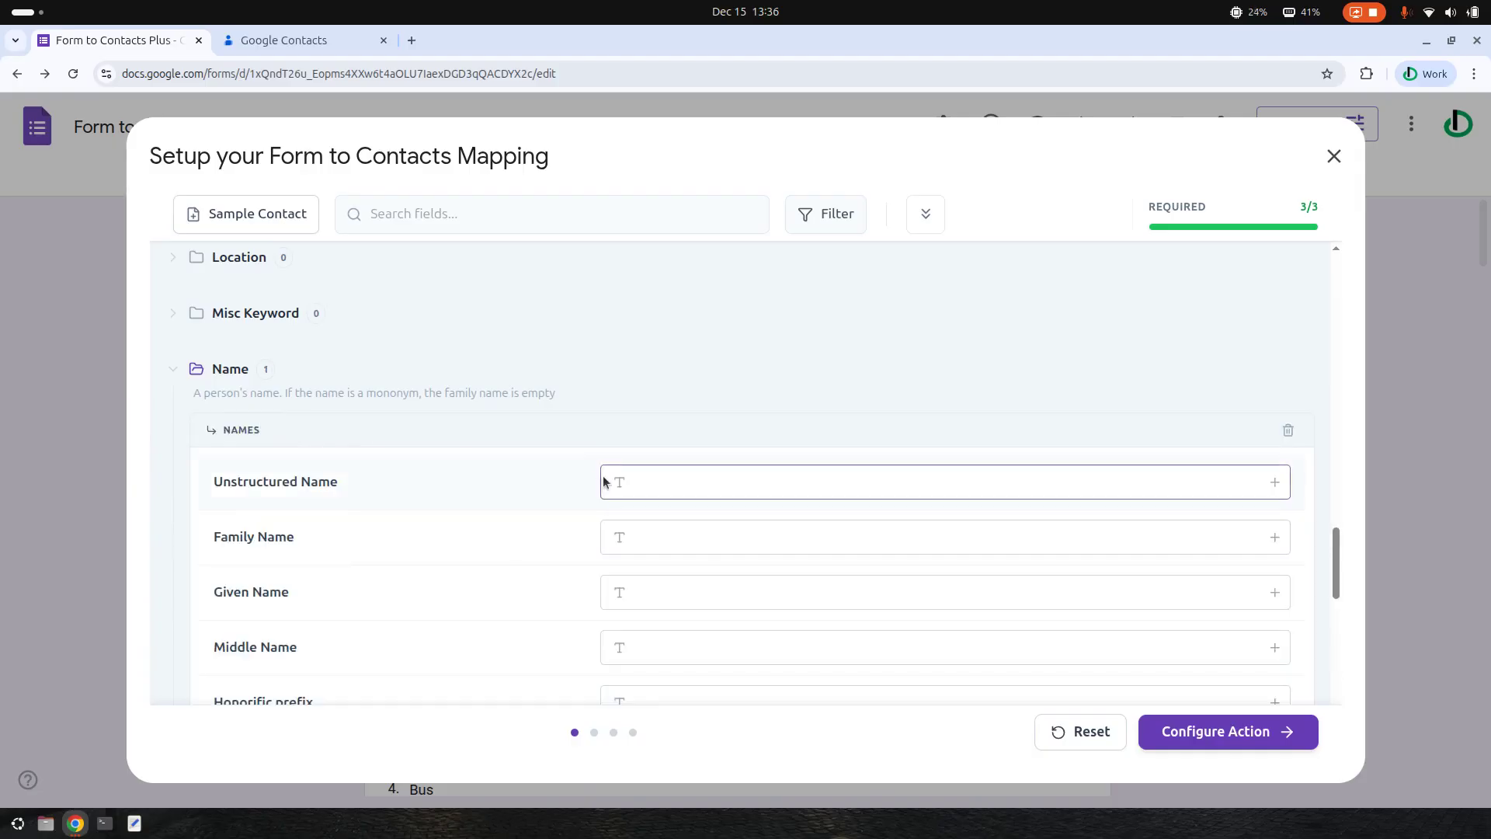
pyautogui.scroll(-2, 605, 481)
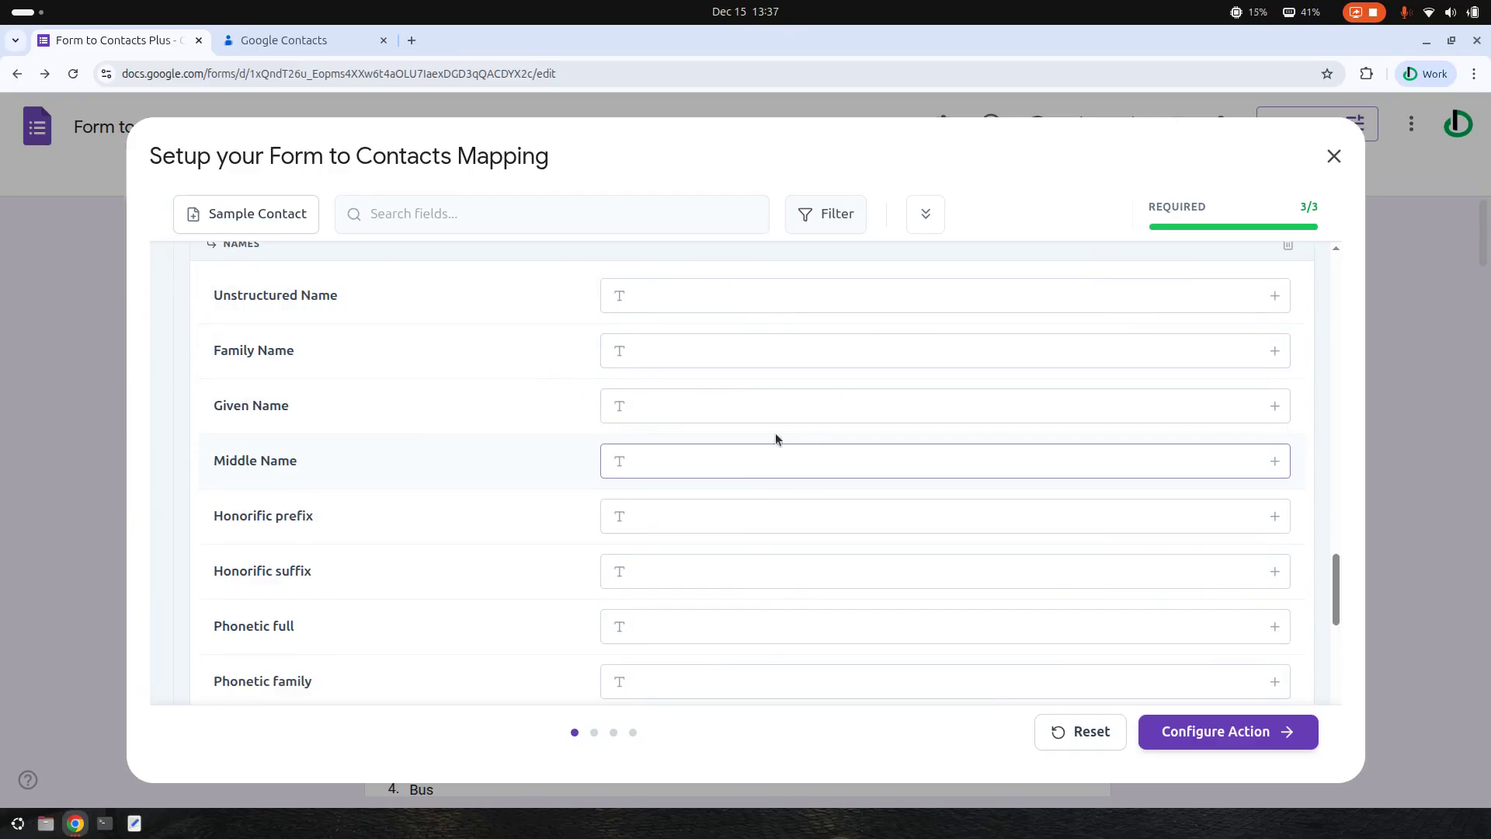
pyautogui.click(1273, 296)
pyautogui.scroll(-3, 1103, 494)
pyautogui.click(1050, 522)
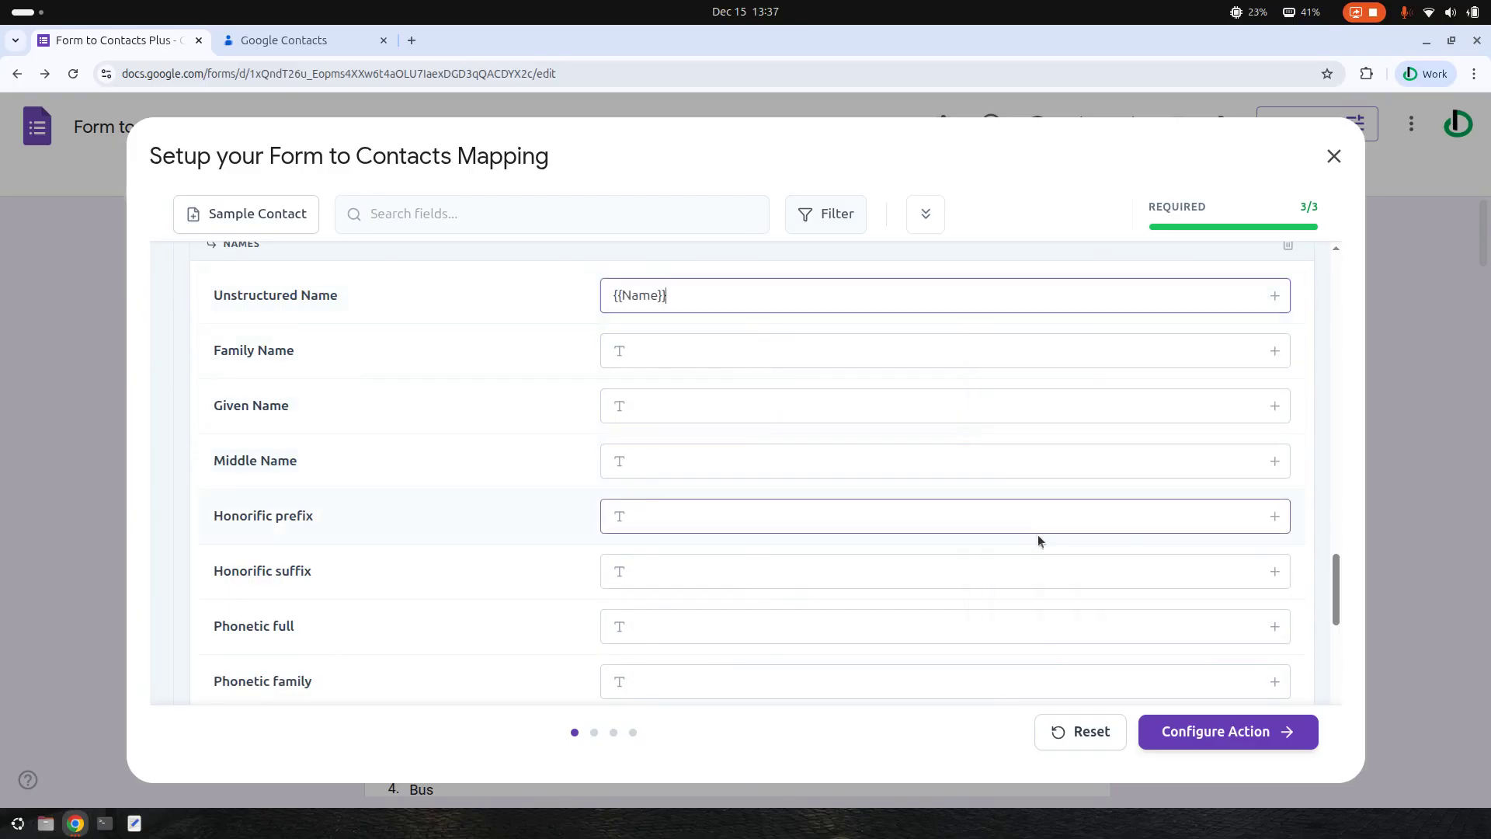
# - Review the completed 3/3 field mapping and proceed to the Create Contact action step
pyautogui.scroll(-7, 663, 399)
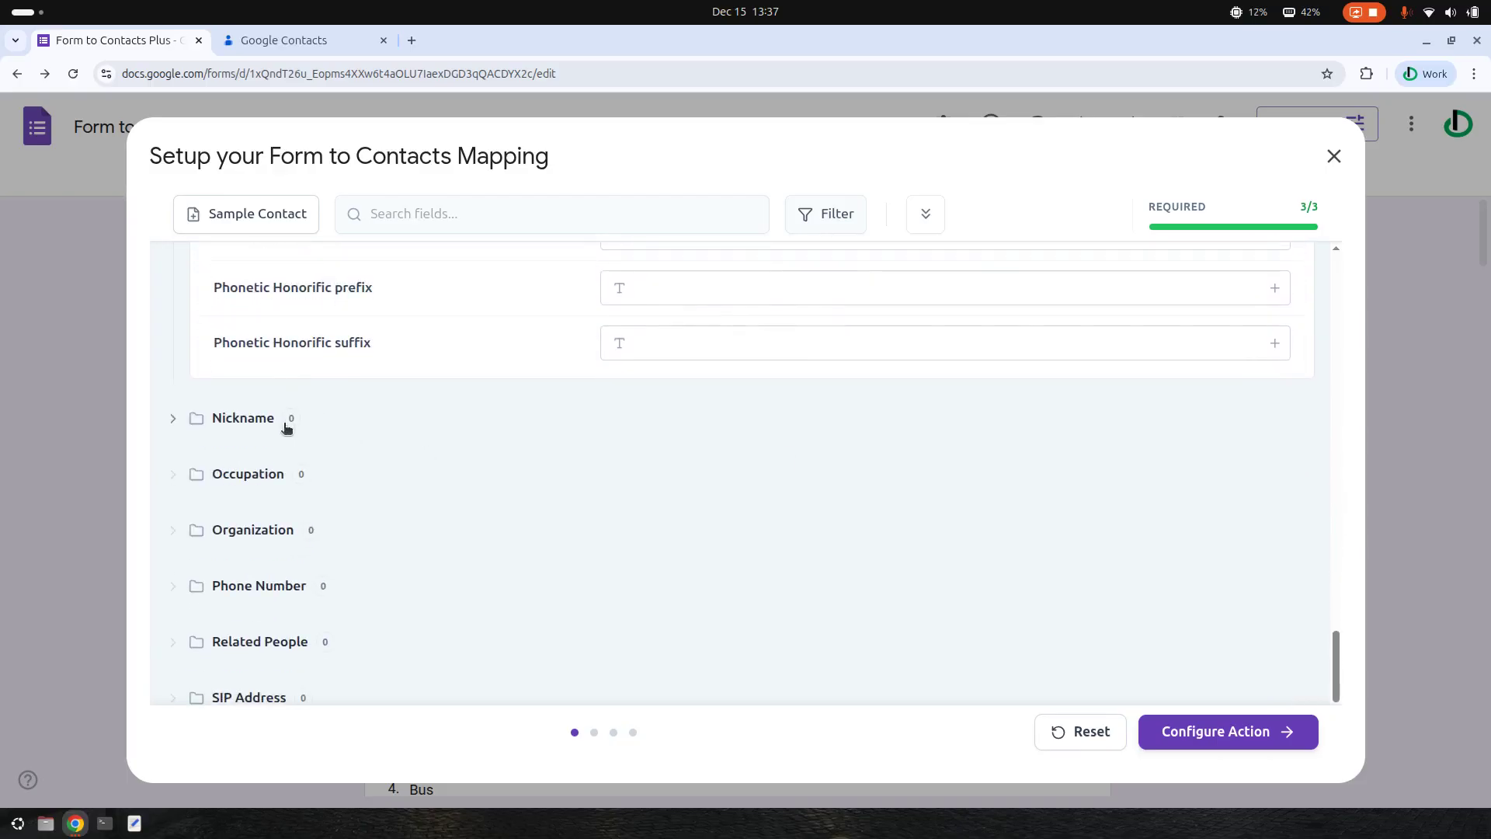
pyautogui.scroll(-1, 396, 493)
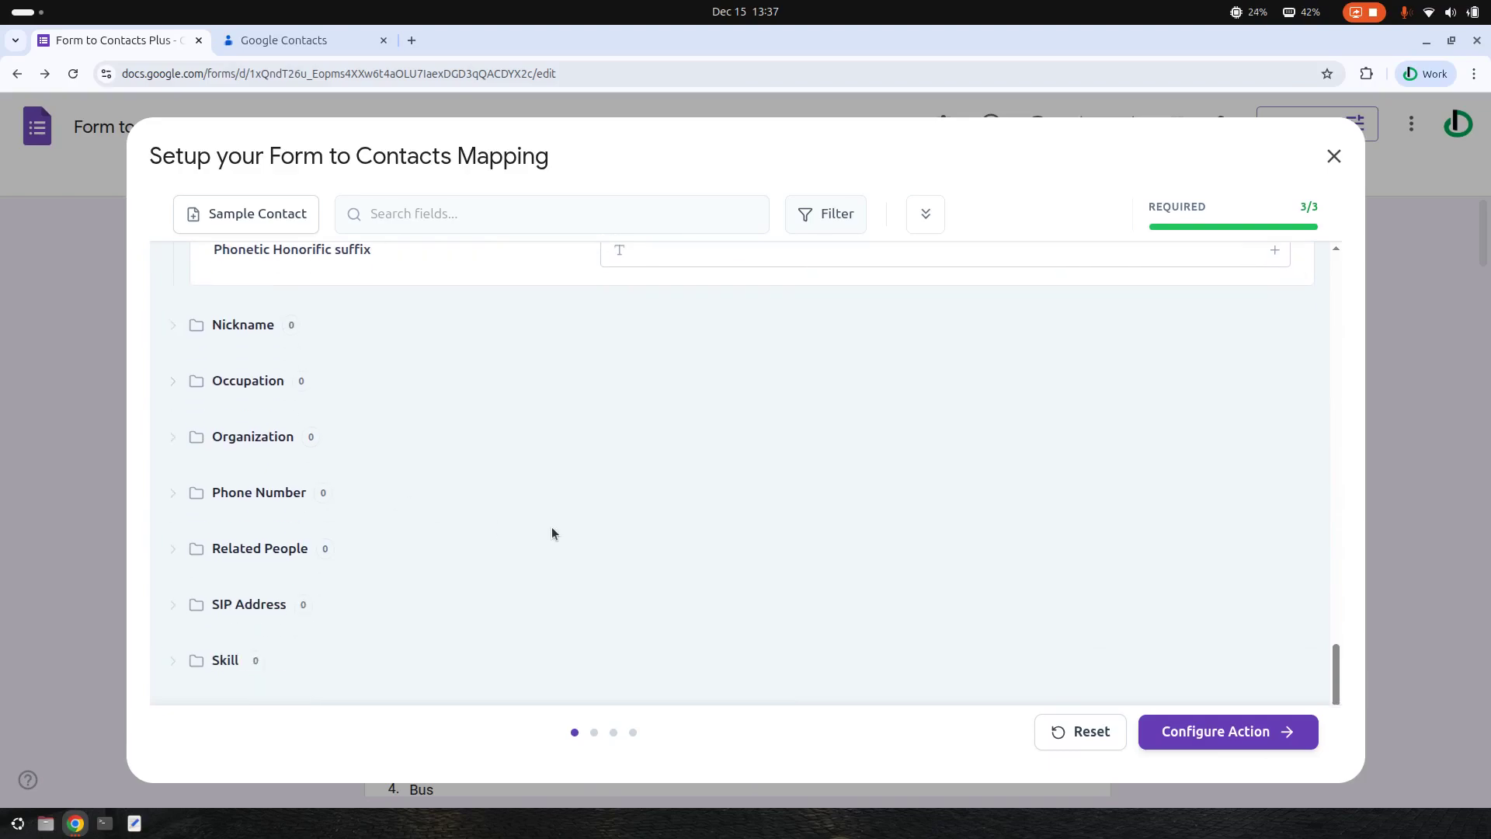
pyautogui.scroll(-1, 475, 522)
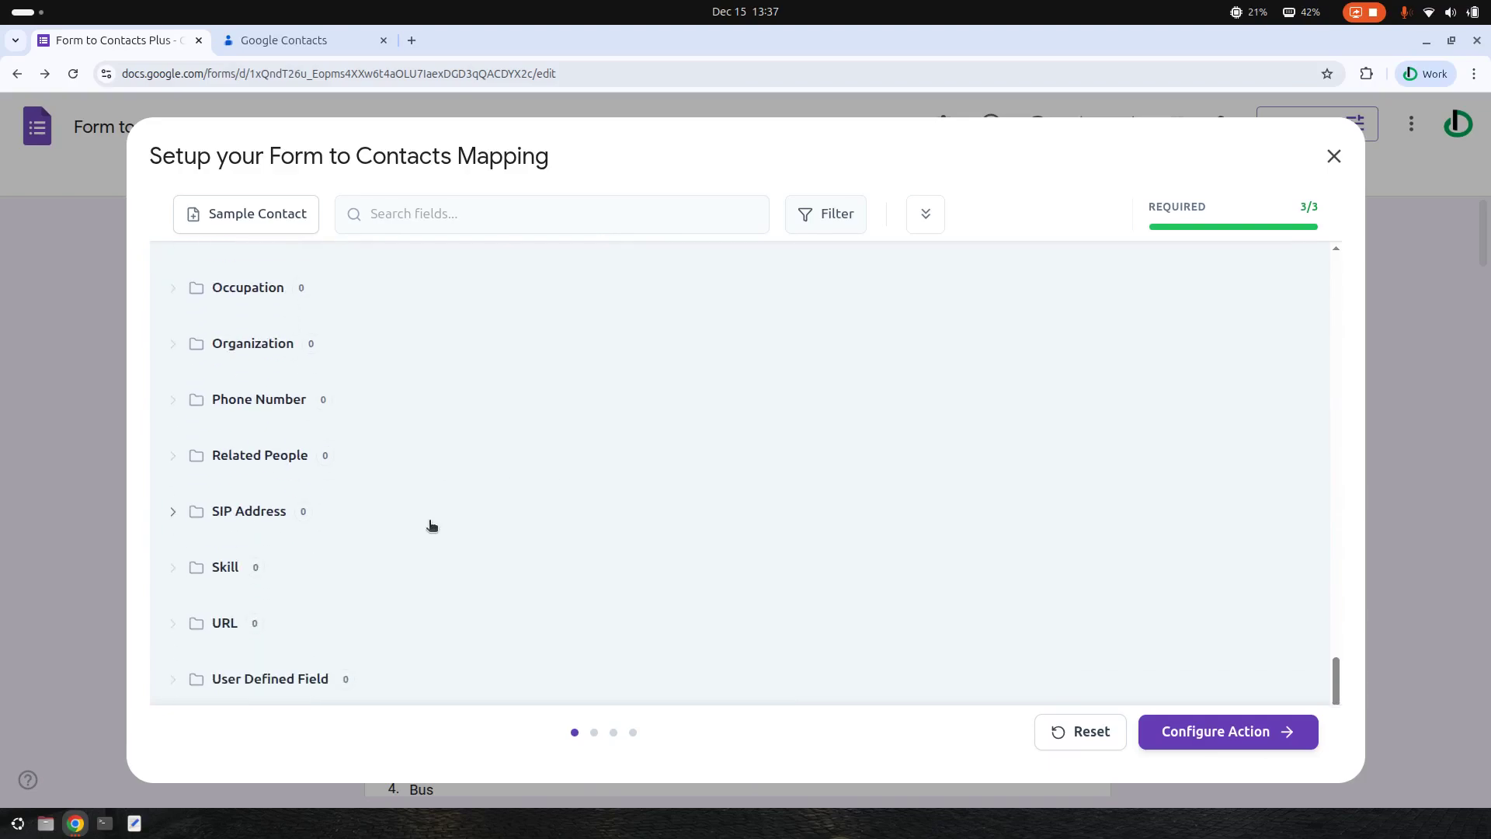
pyautogui.scroll(-1, 428, 525)
pyautogui.scroll(15, 697, 501)
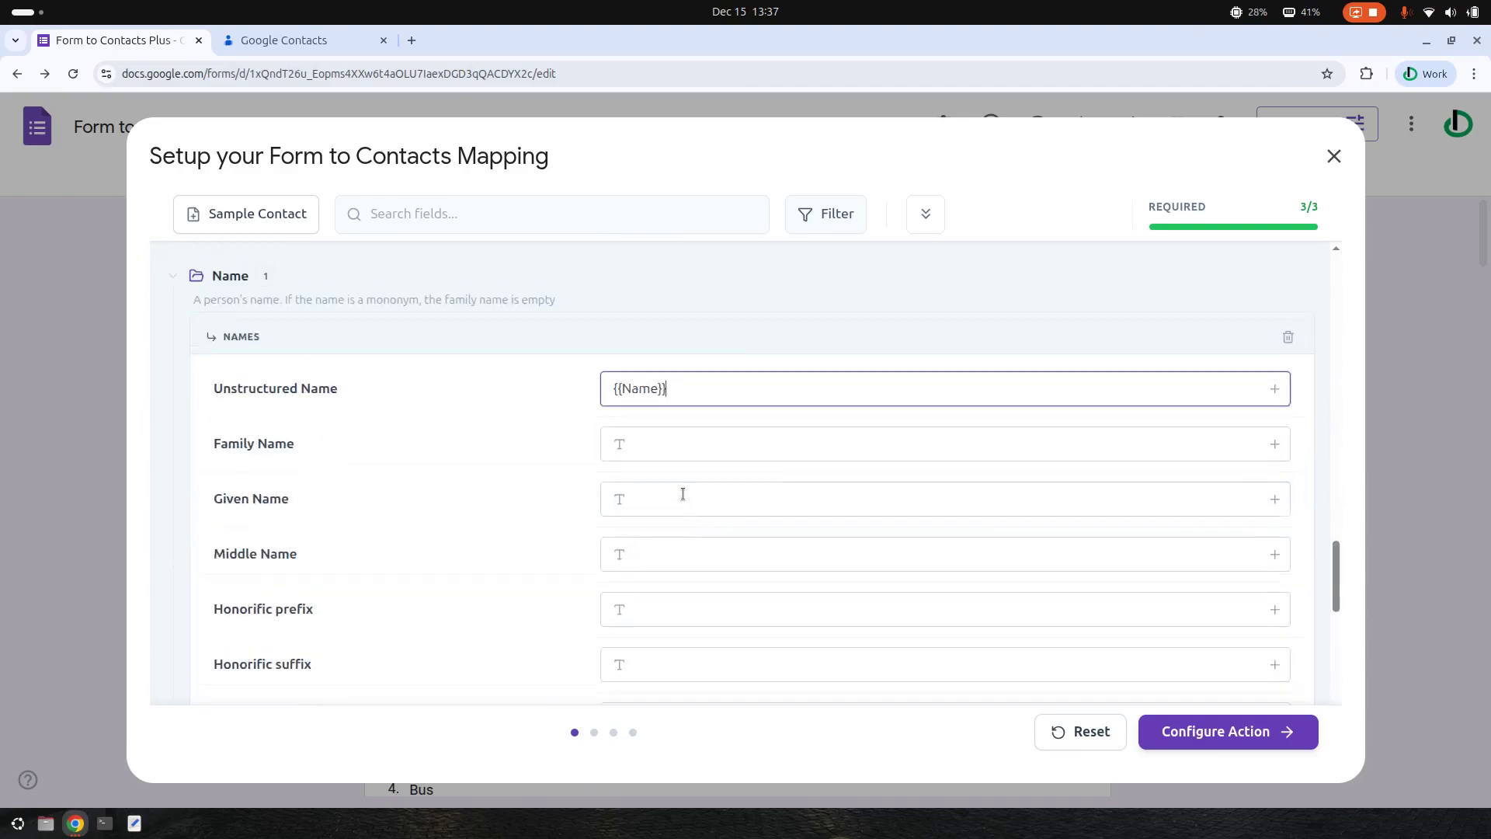
pyautogui.scroll(2, 665, 494)
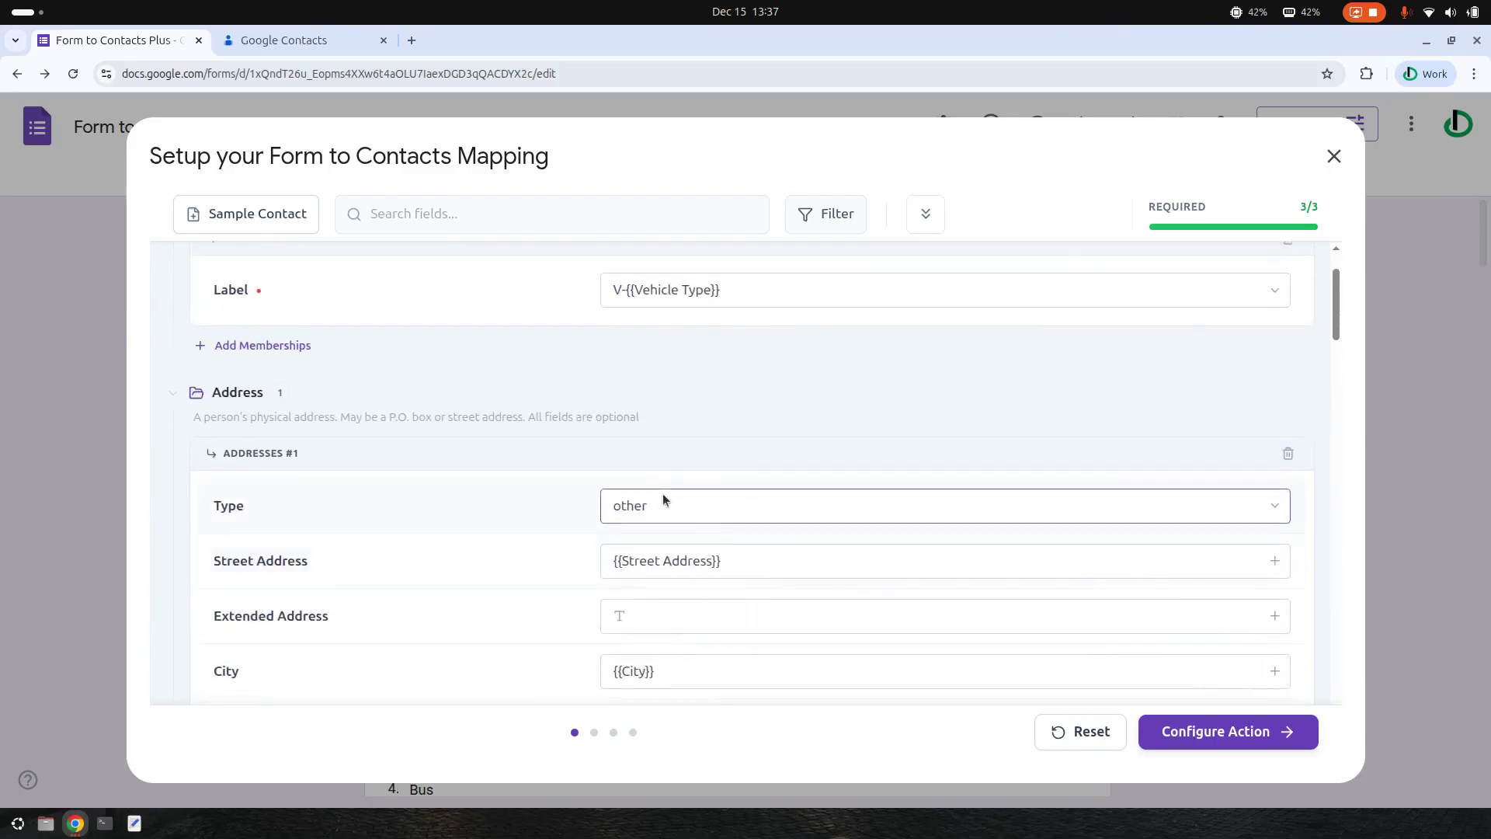
pyautogui.click(1241, 727)
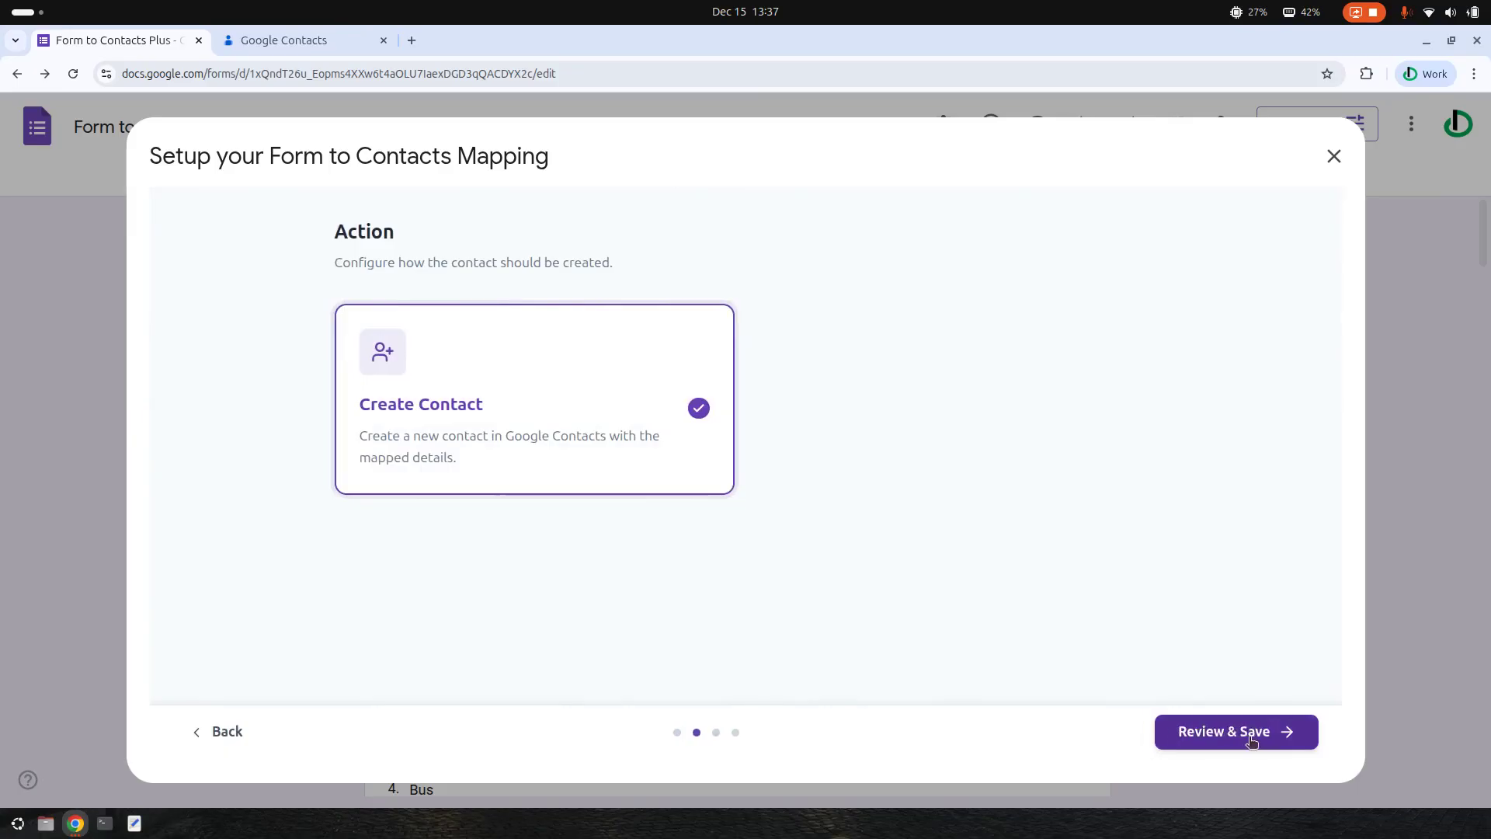
# - Add one logic condition, Name is not empty, removing the extra rule and nested group
pyautogui.click(1255, 730)
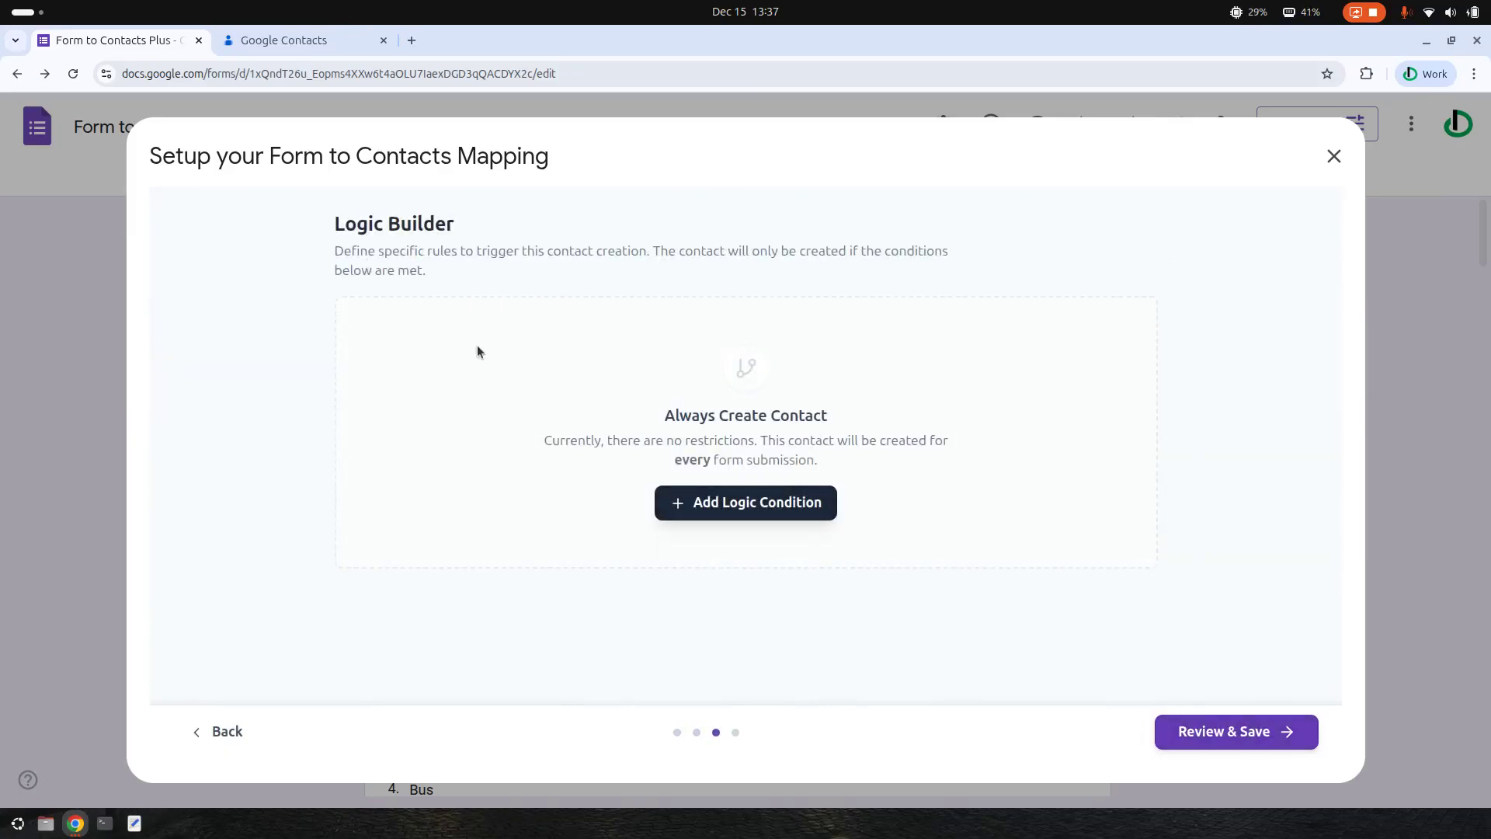
pyautogui.click(748, 506)
pyautogui.click(517, 397)
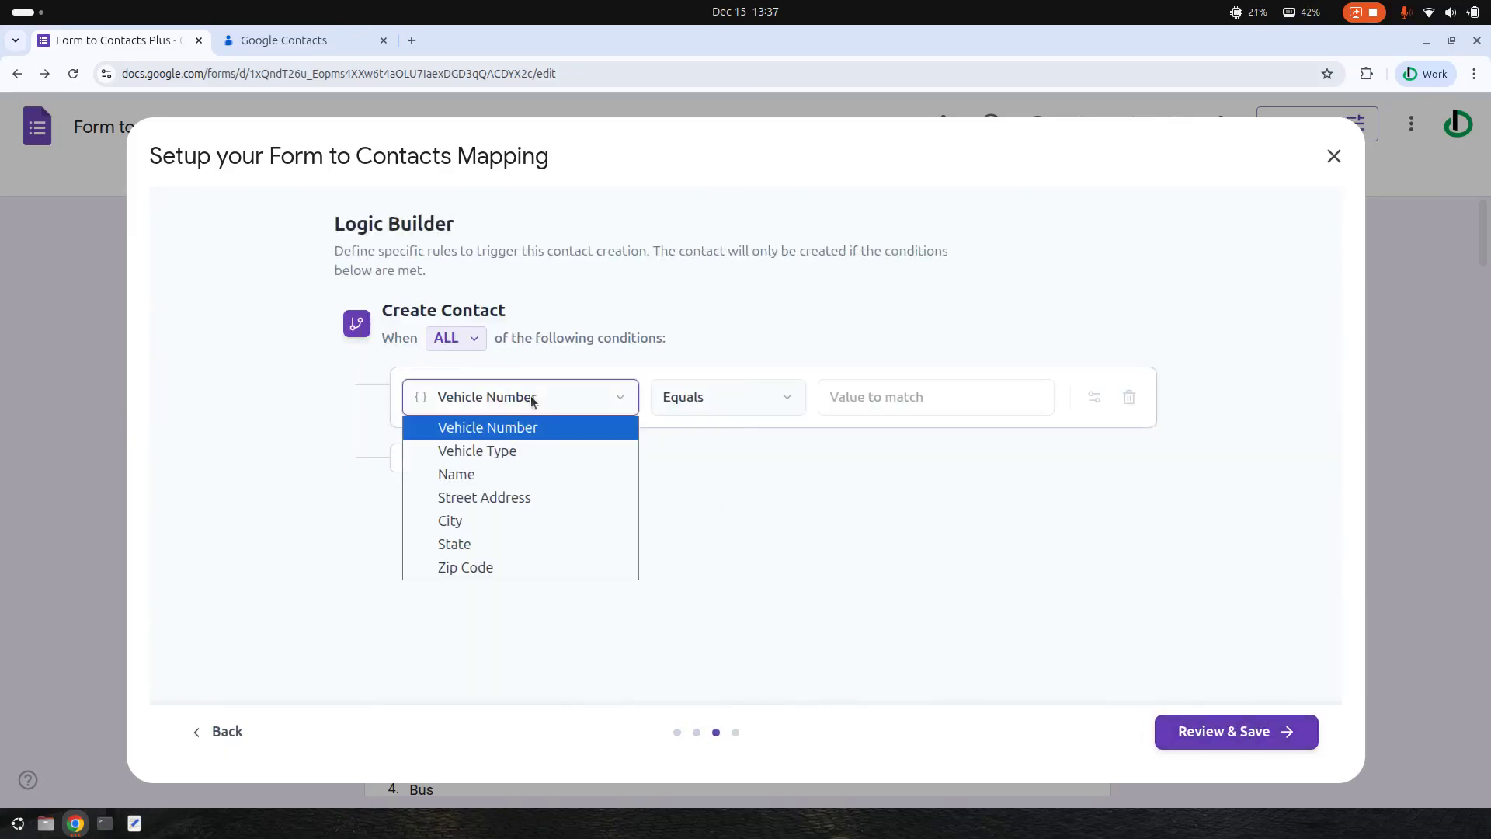
pyautogui.click(533, 474)
pyautogui.click(730, 393)
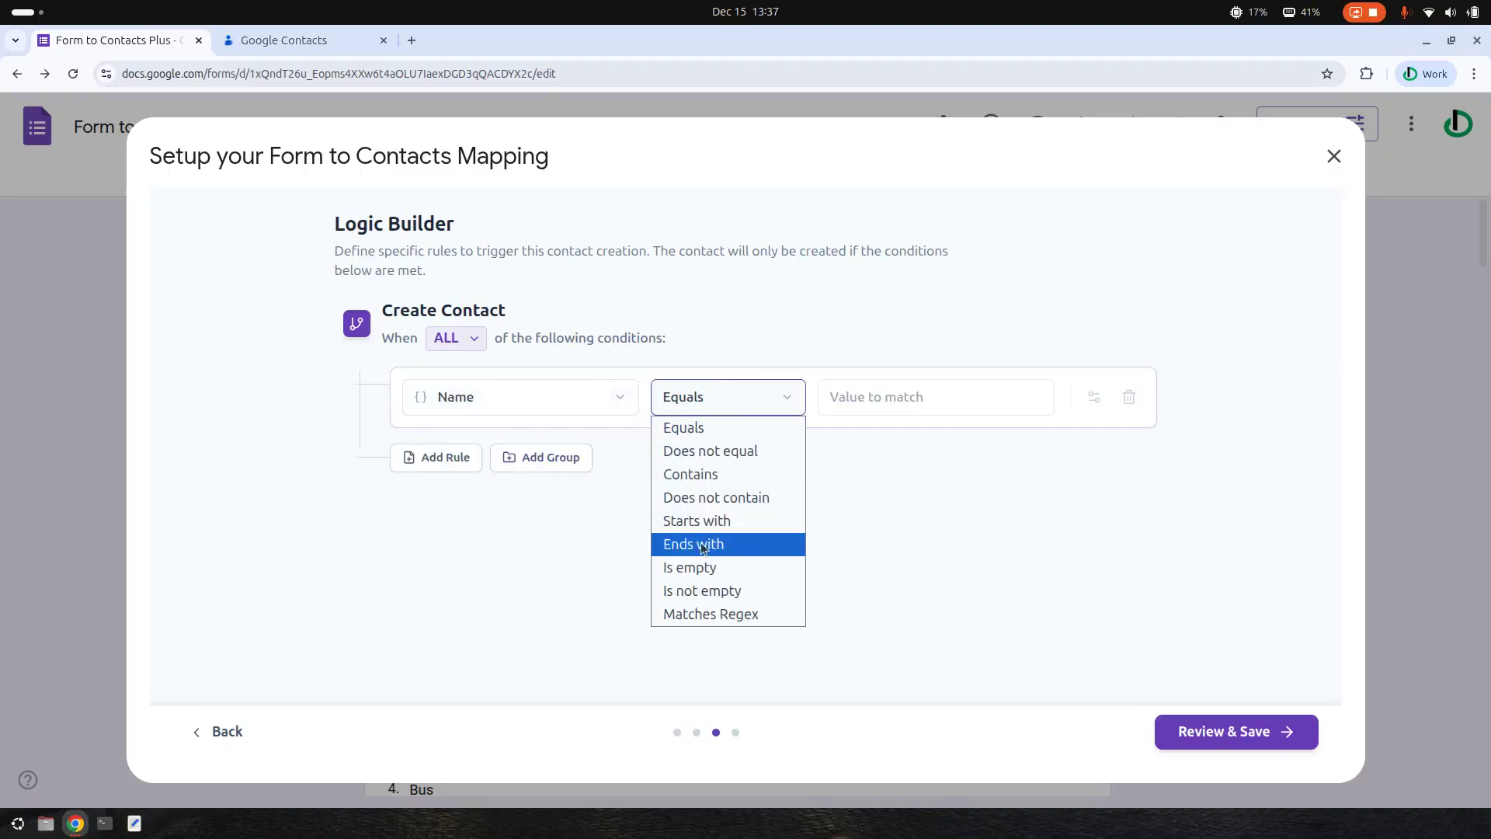
pyautogui.click(699, 593)
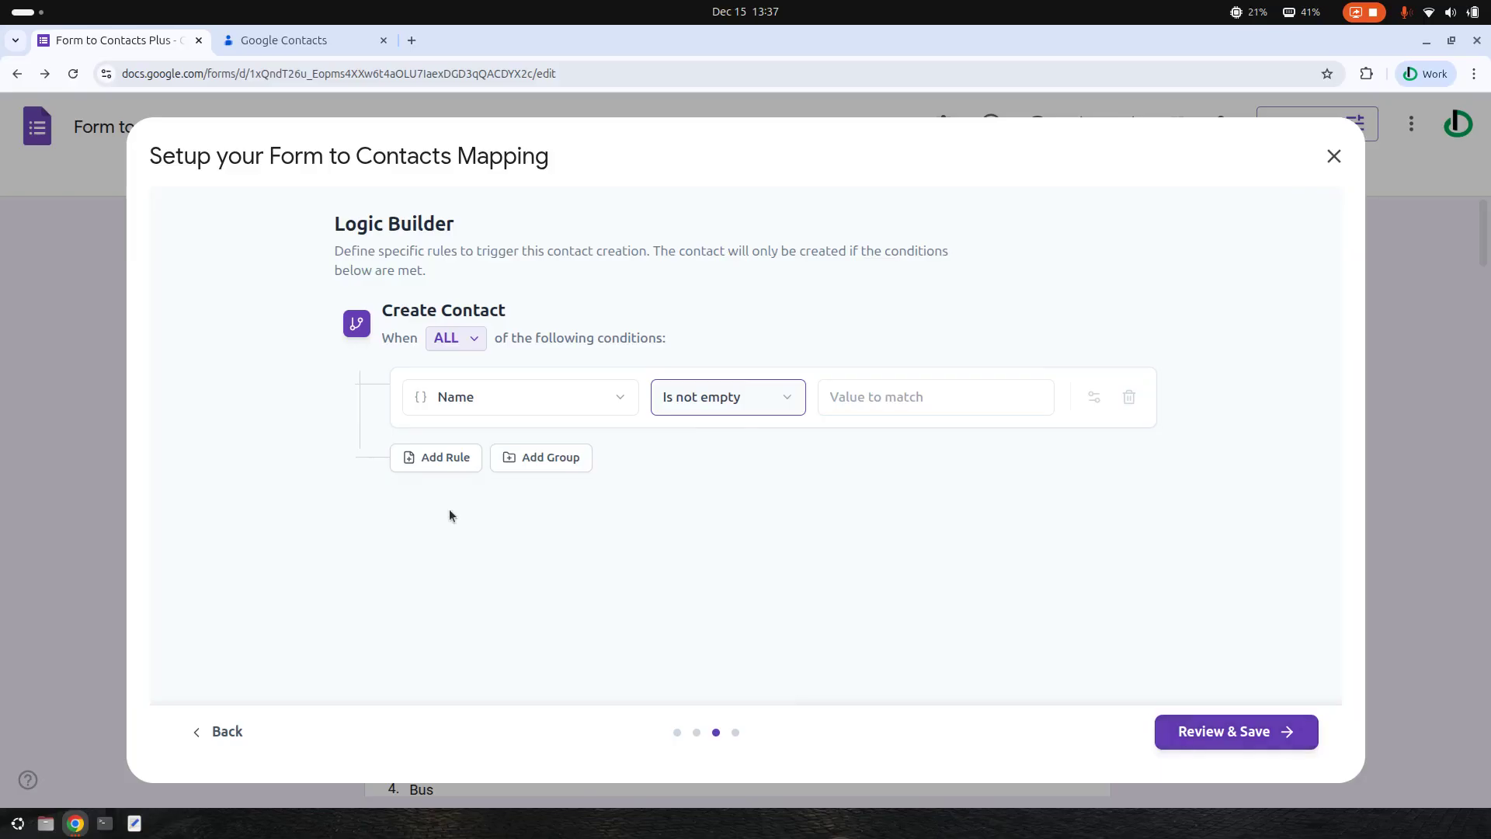
pyautogui.click(441, 463)
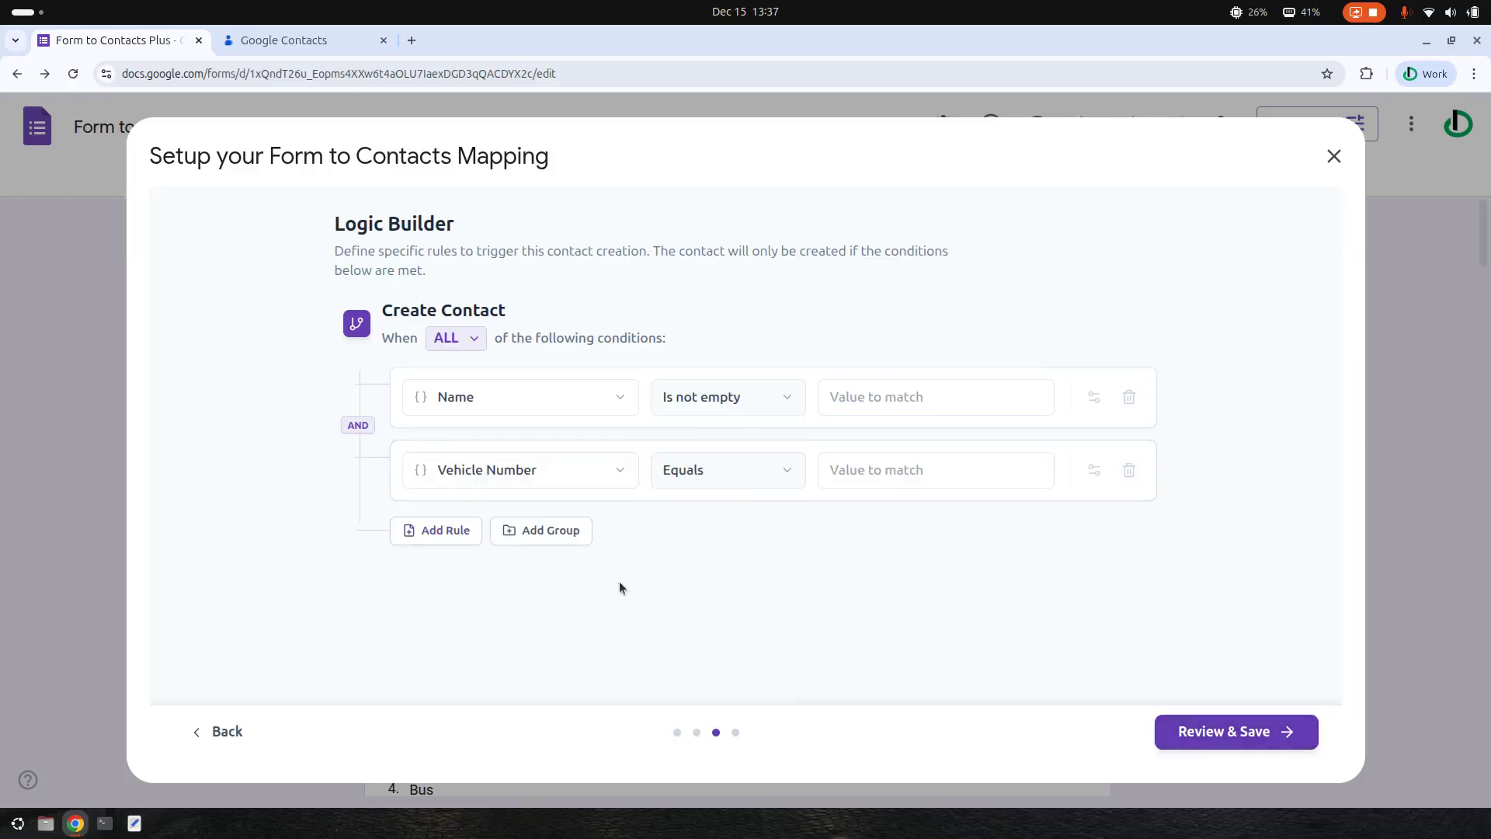
pyautogui.click(556, 543)
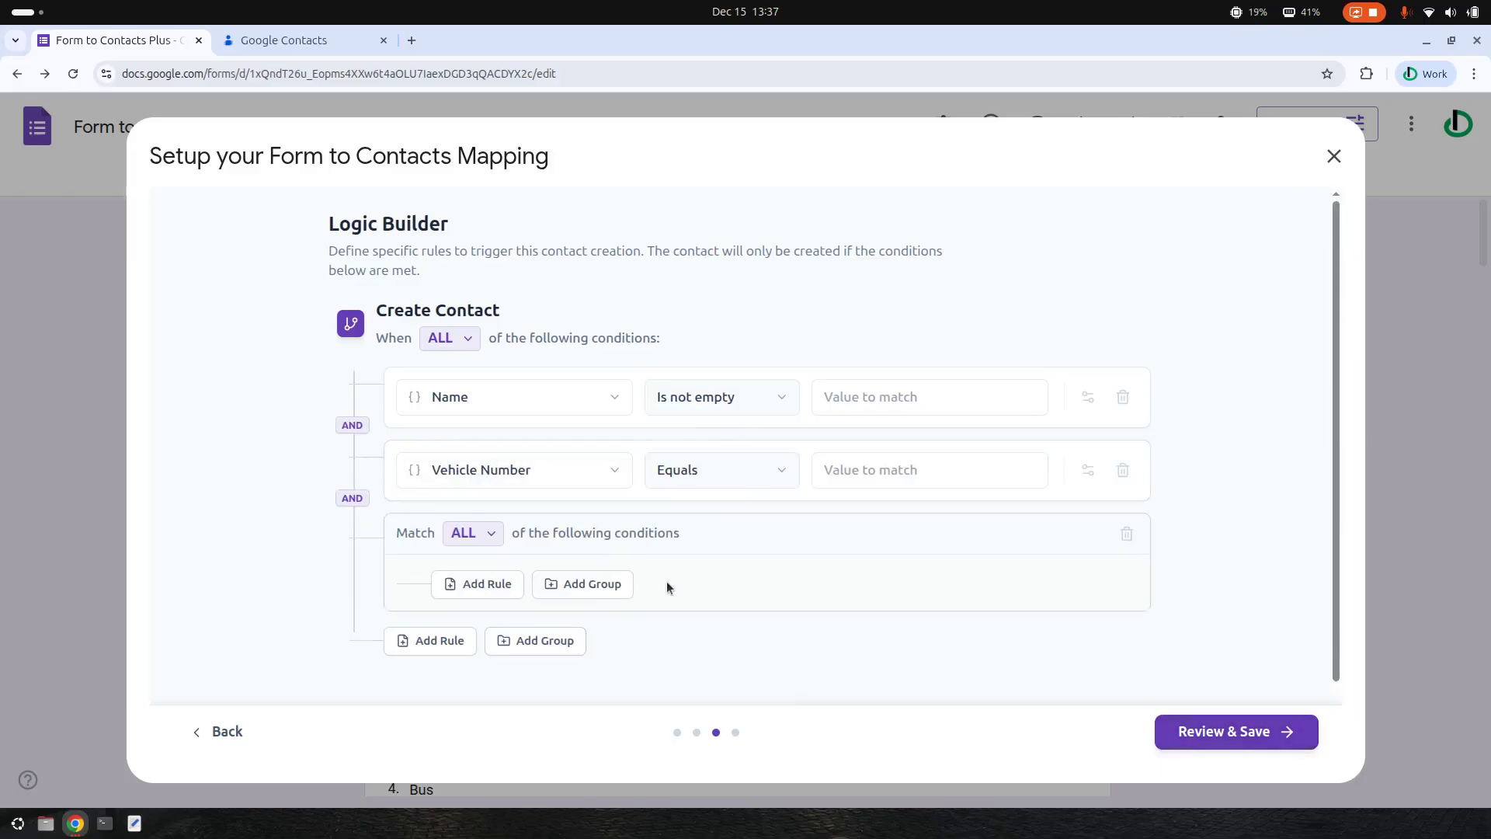
pyautogui.click(1125, 536)
pyautogui.click(1123, 471)
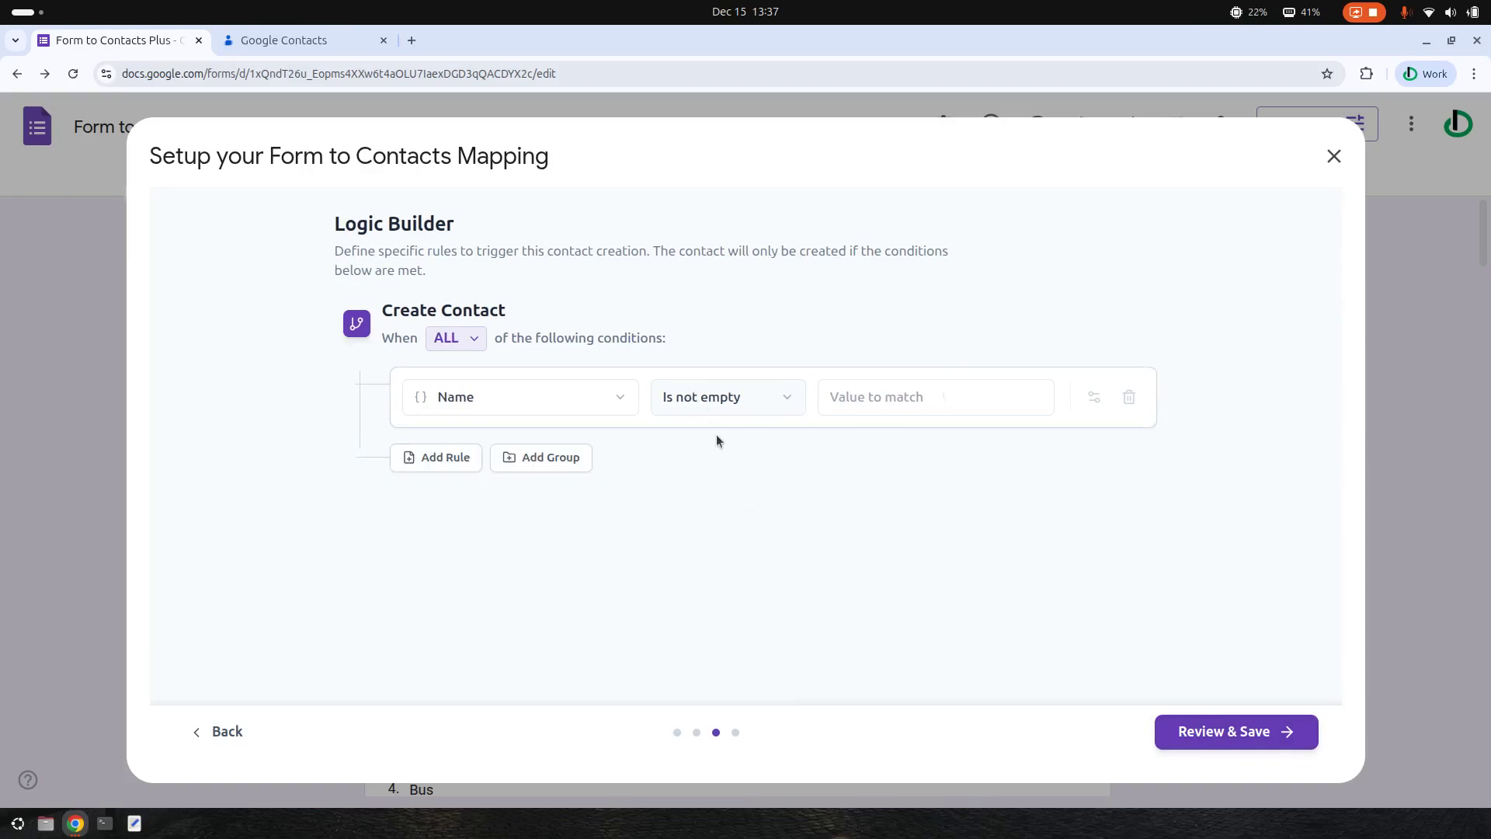
pyautogui.click(1259, 735)
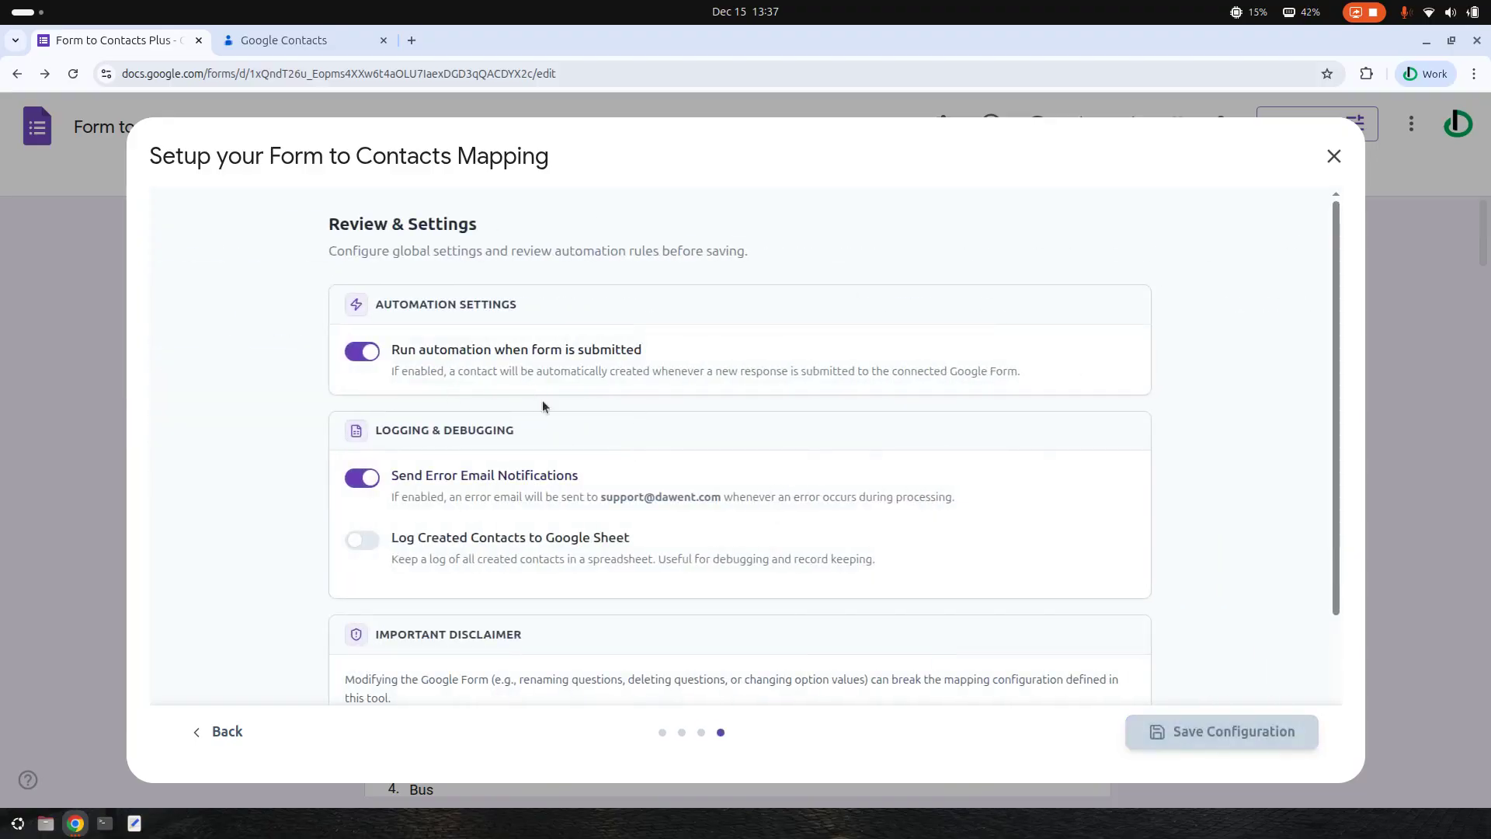
# - Turn on logging created contacts to a newly created spreadsheet and view it in a new tab
pyautogui.scroll(-2, 599, 418)
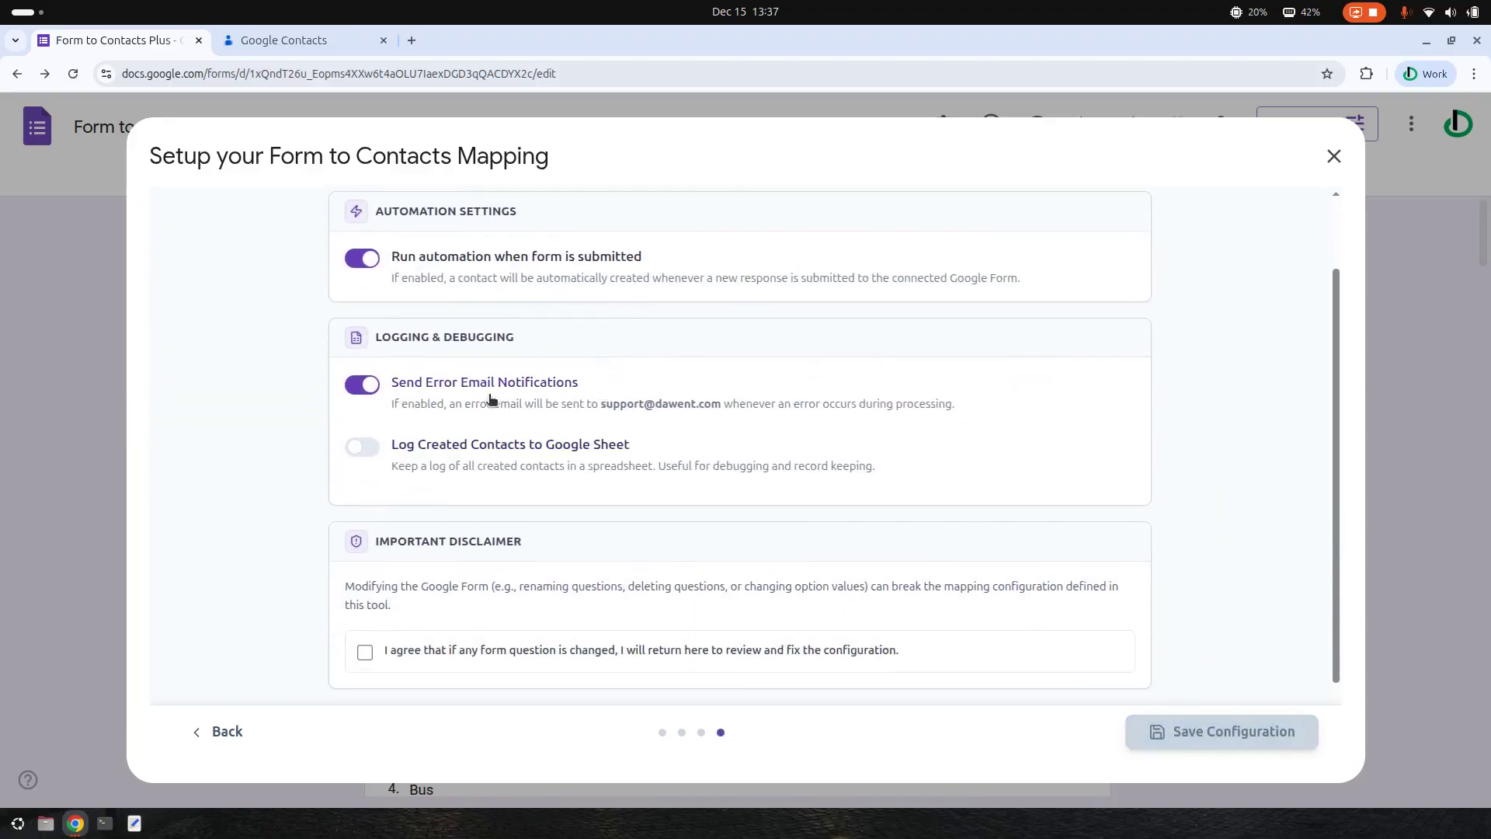
pyautogui.click(449, 449)
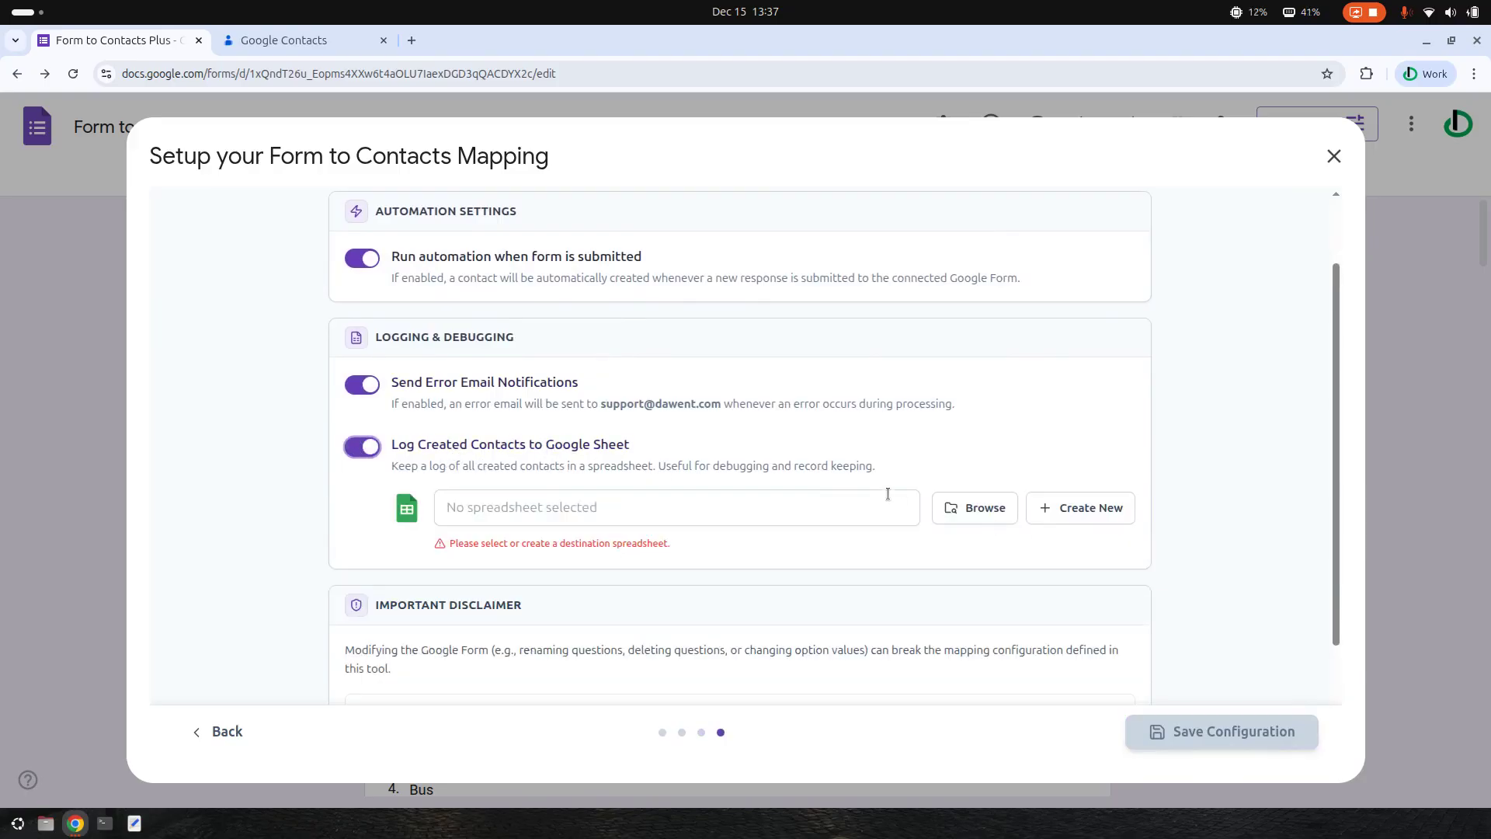
pyautogui.click(371, 447)
pyautogui.click(371, 447)
pyautogui.click(1084, 515)
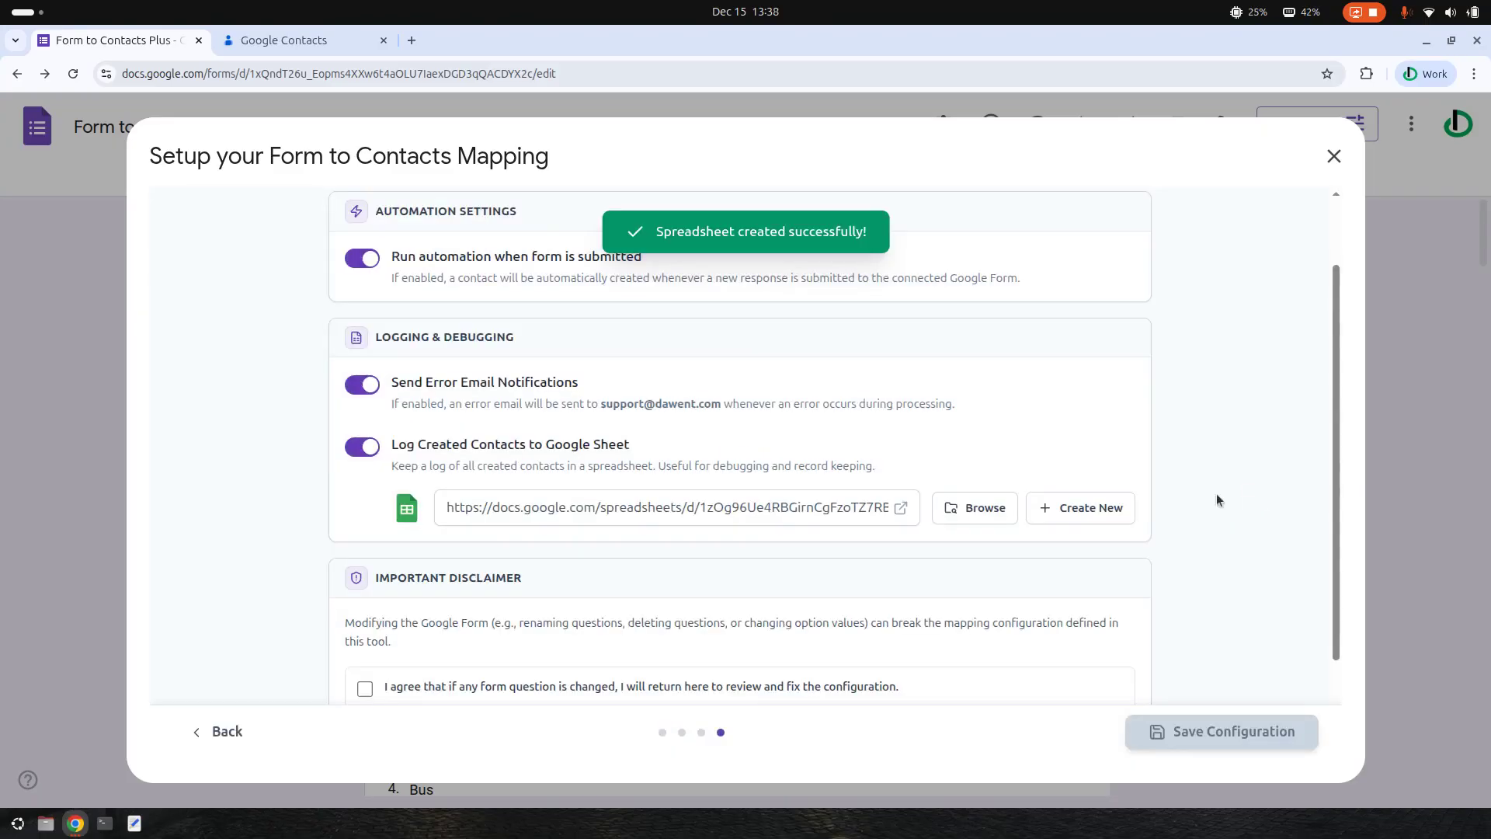
pyautogui.doubleClick(781, 505)
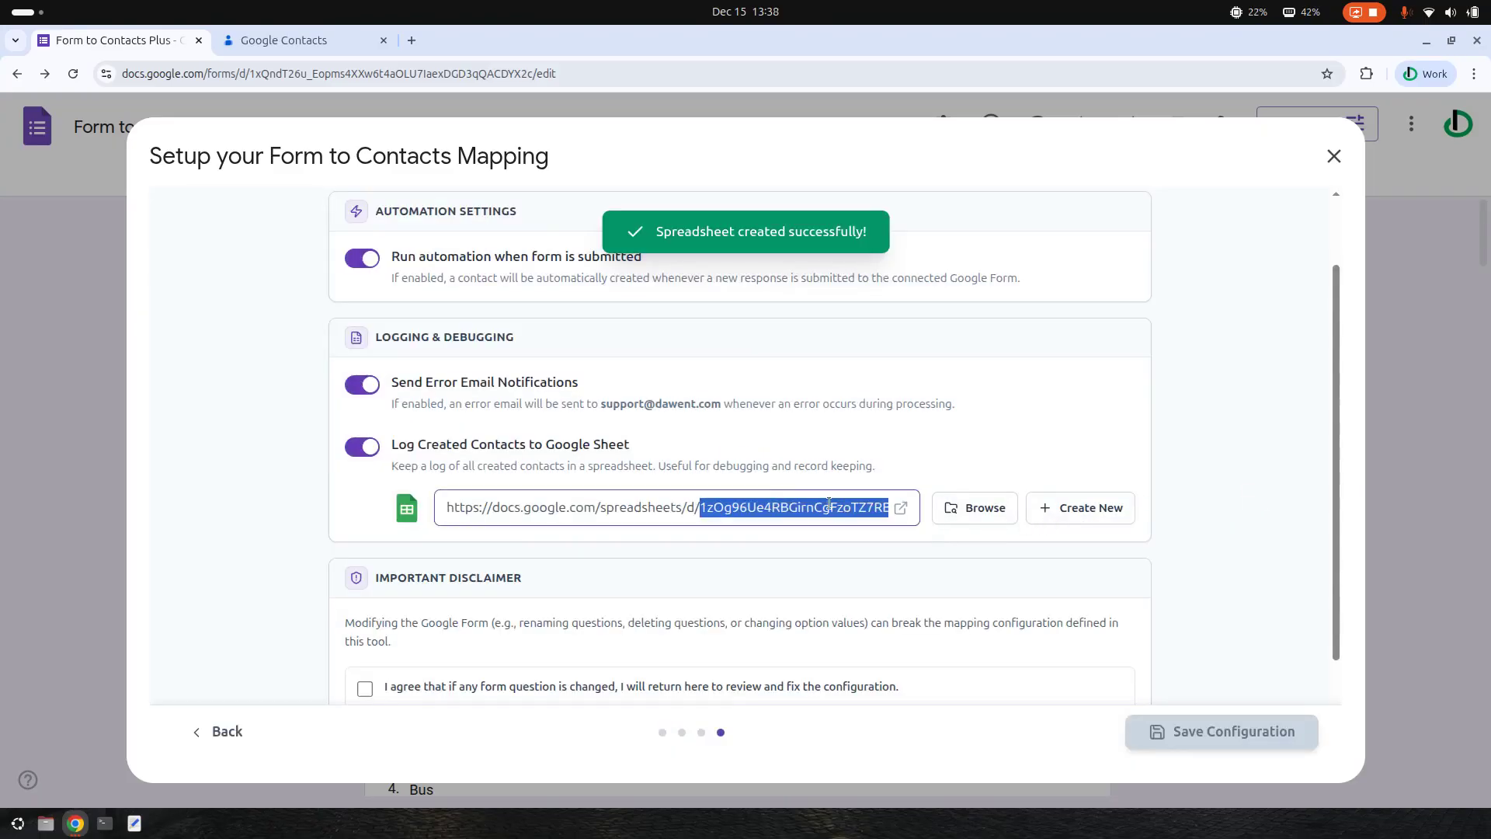
pyautogui.click(901, 508)
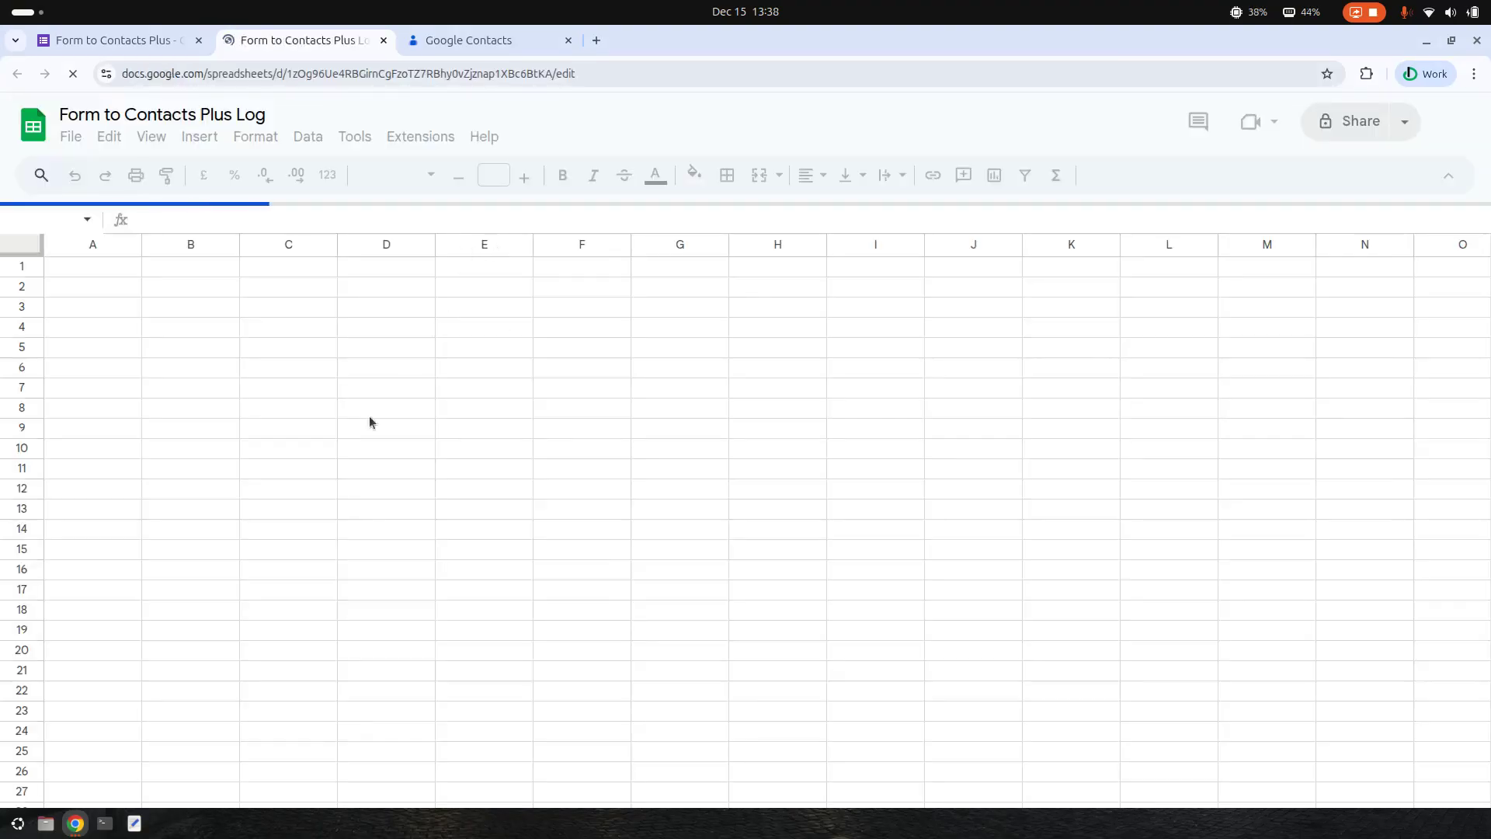
pyautogui.click(117, 41)
# - Accept the disclaimer about revisiting setup after question changes and save the configuration
pyautogui.scroll(-2, 998, 462)
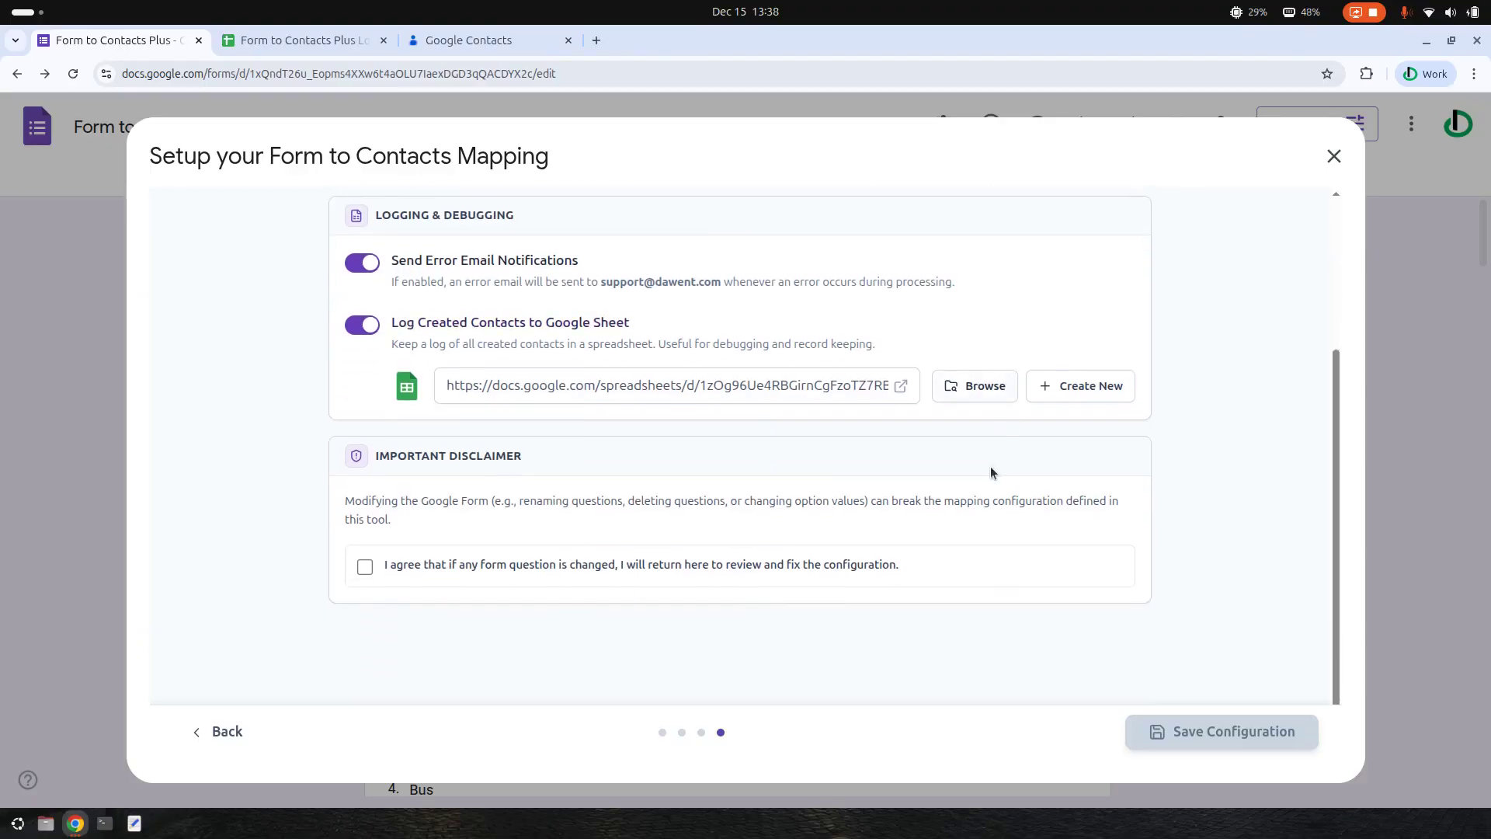
pyautogui.click(451, 577)
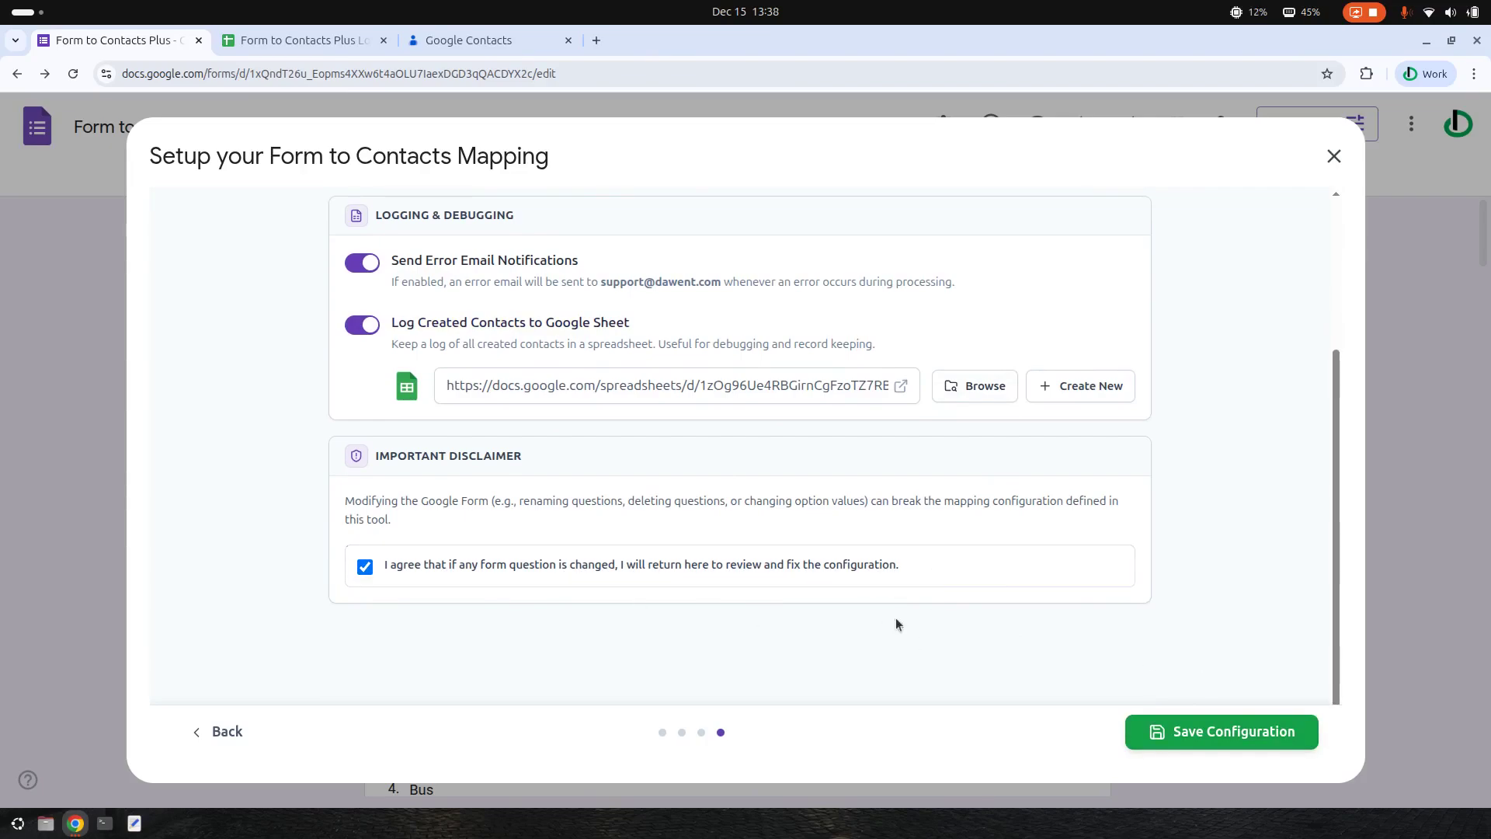
pyautogui.click(1235, 734)
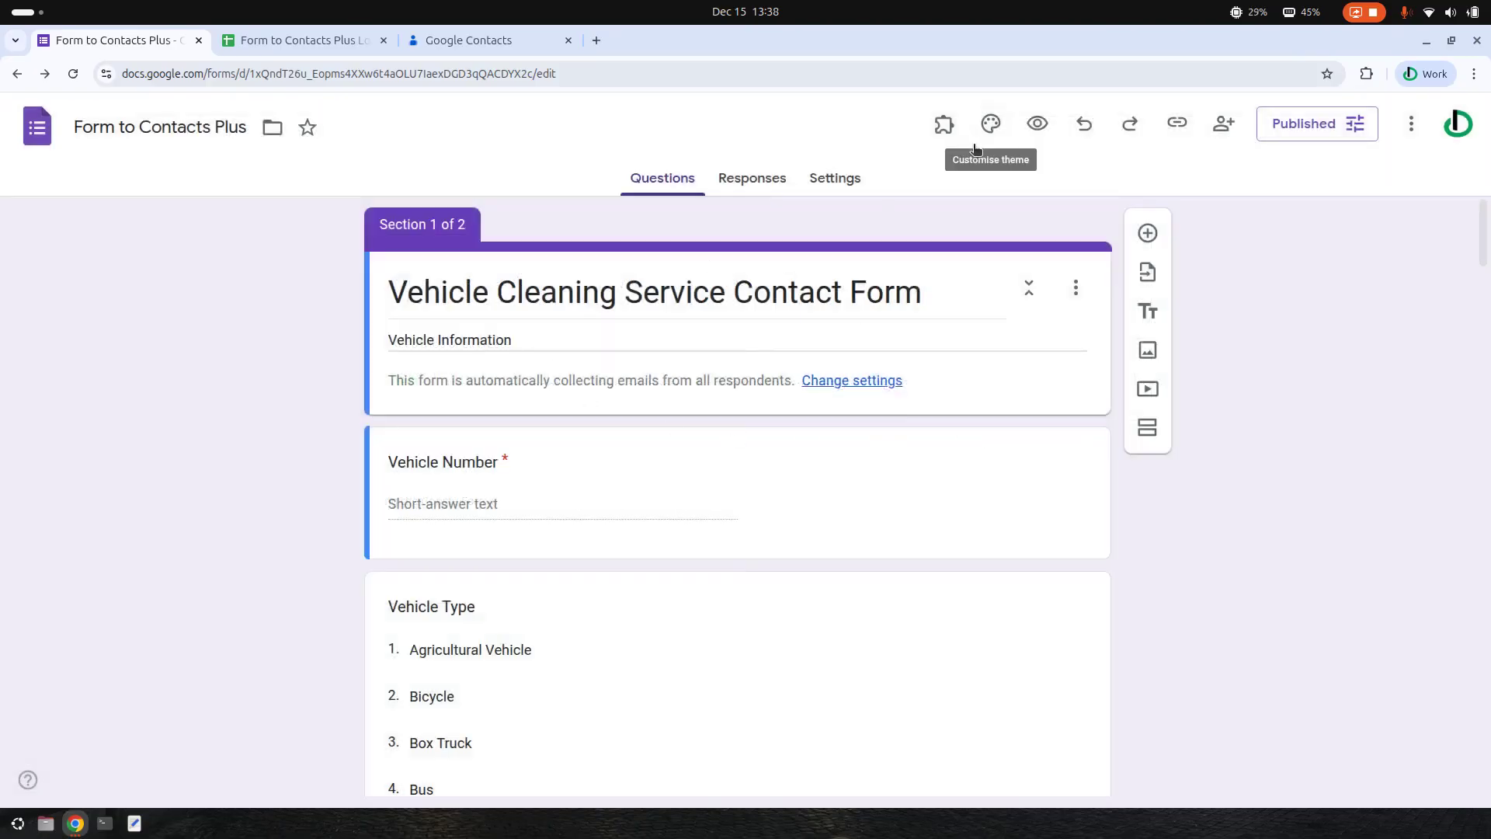
# - Copy the form's responder link from Published options and load it in a new tab
pyautogui.click(1320, 136)
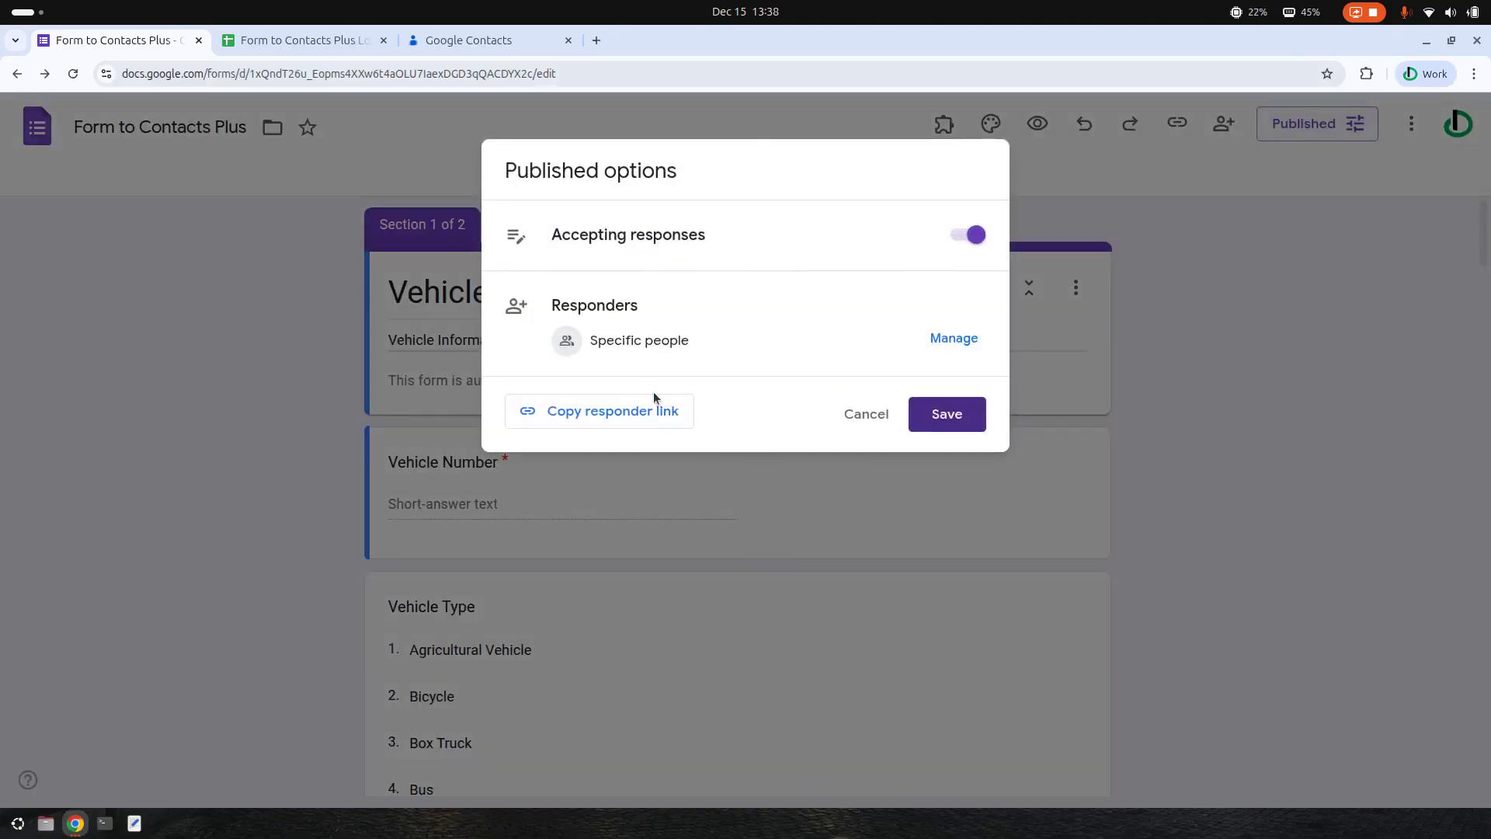
pyautogui.click(643, 414)
pyautogui.click(784, 529)
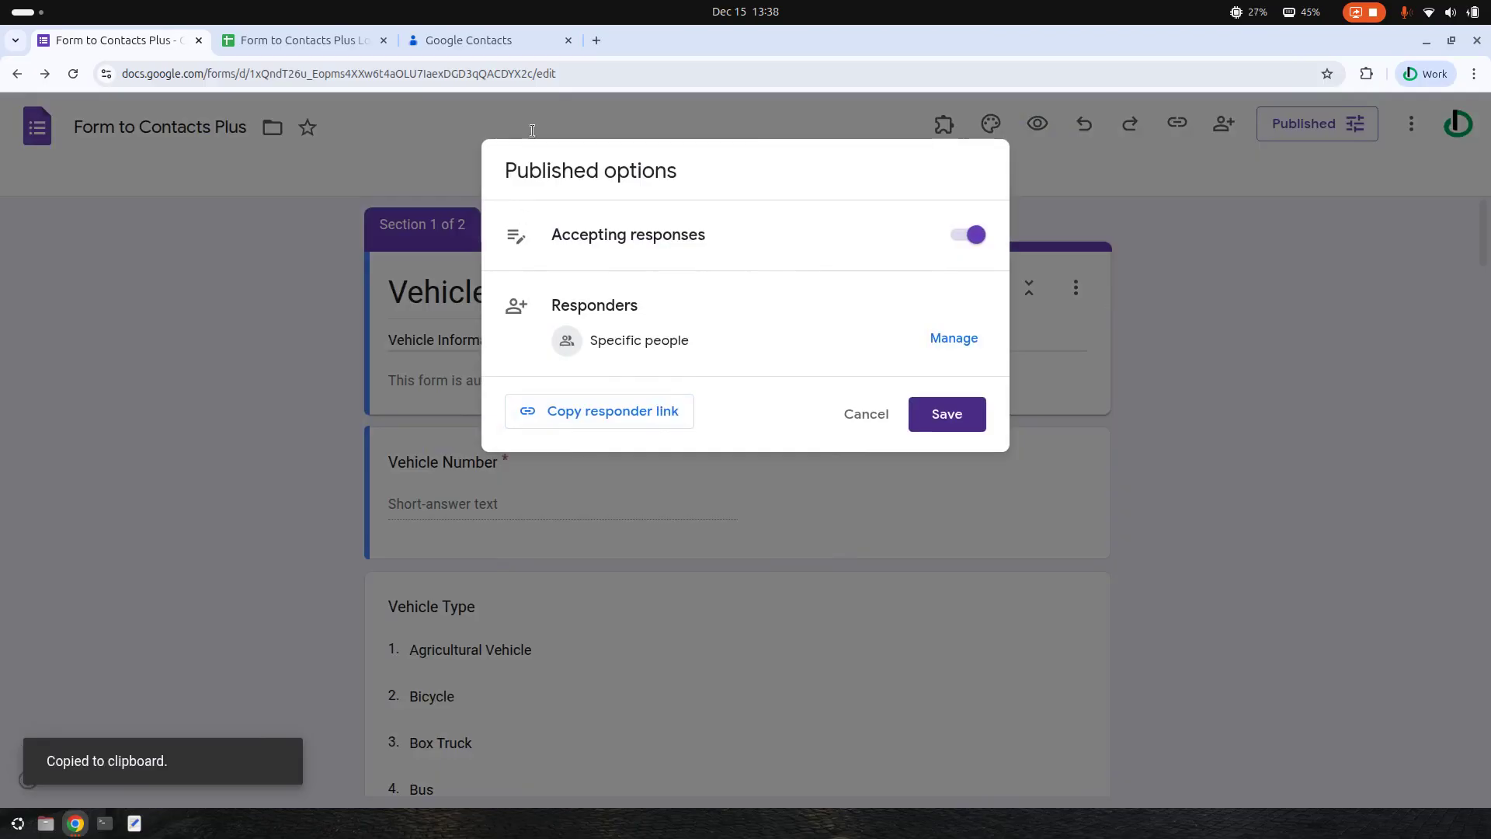
pyautogui.click(598, 45)
pyautogui.rightClick(619, 74)
pyautogui.click(673, 205)
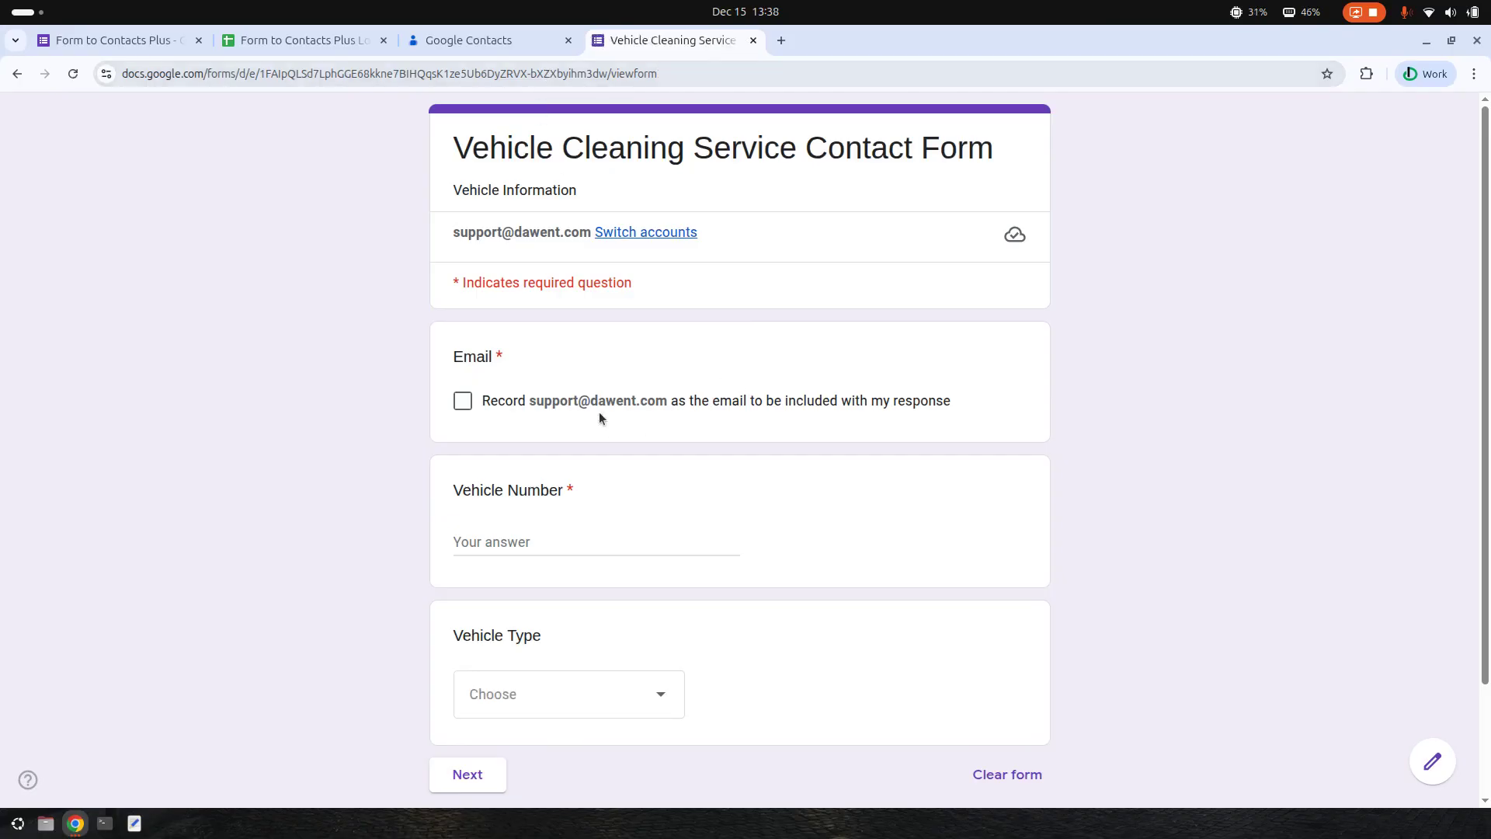
# - Record the account email, enter vehicle number ABC-1234, and choose Agricultural Vehicle as the type
pyautogui.click(466, 401)
pyautogui.scroll(-1, 859, 400)
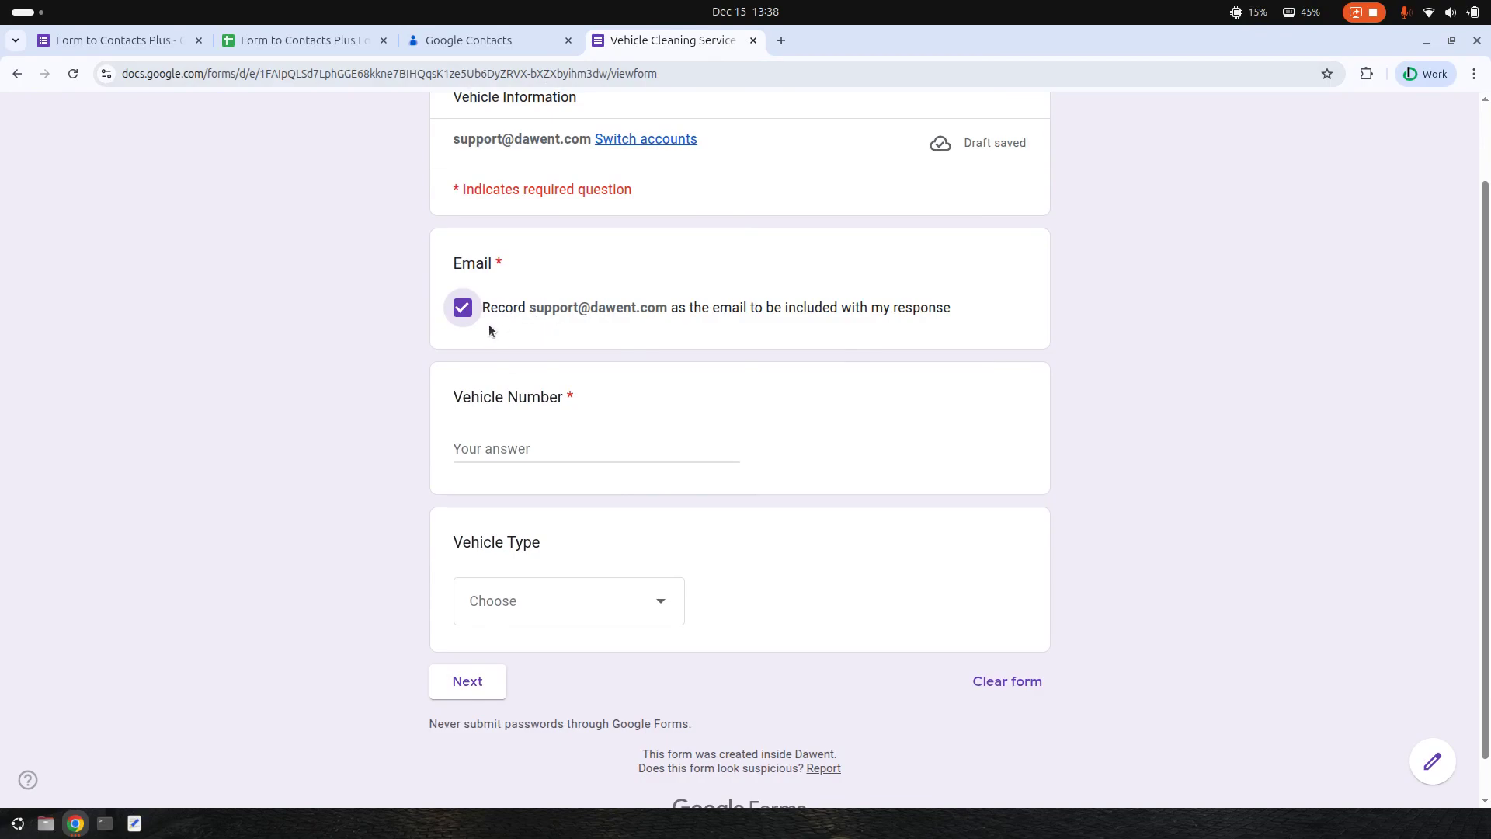
pyautogui.click(529, 449)
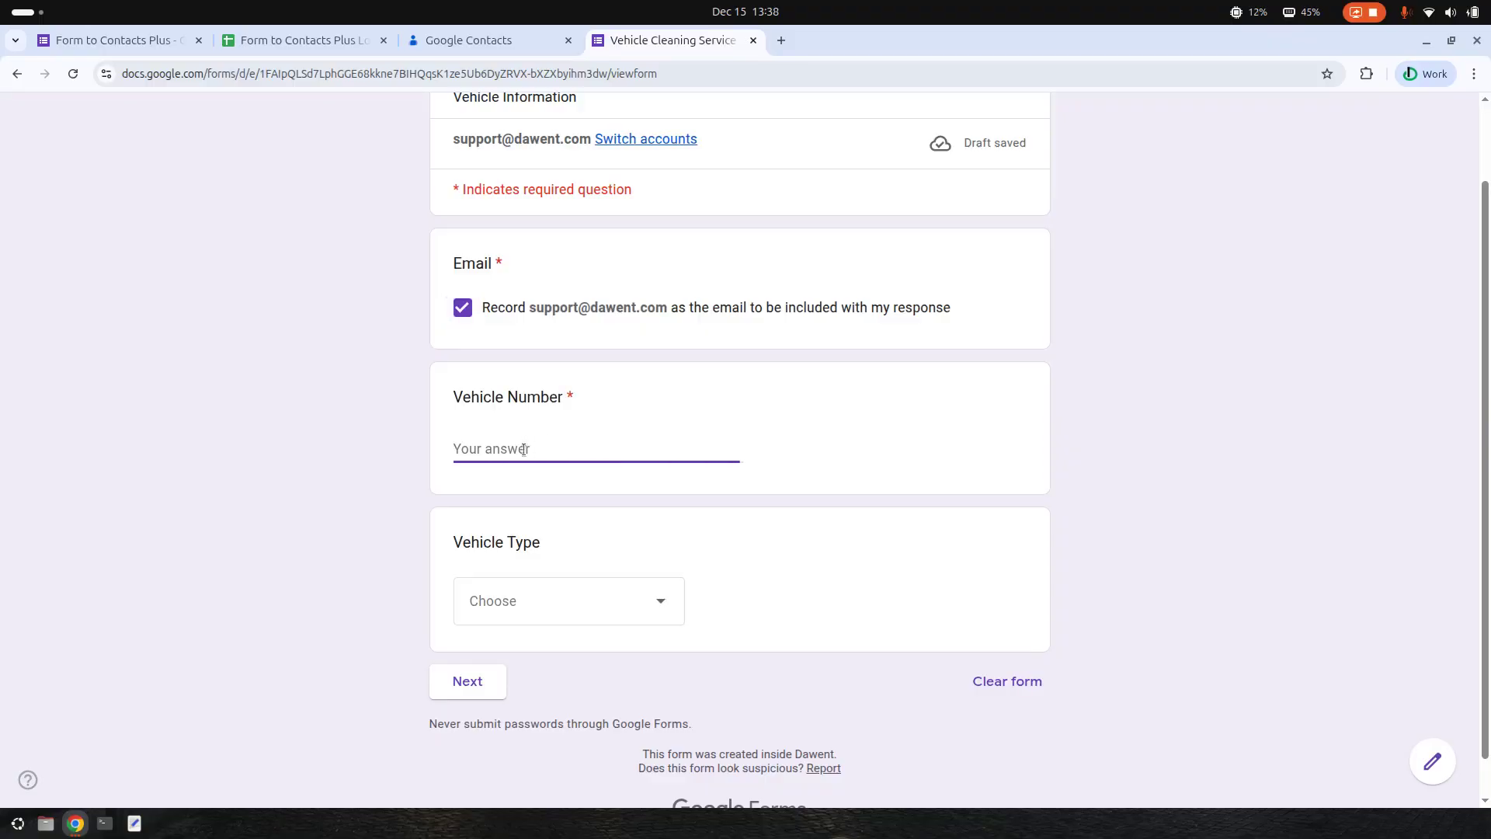
pyautogui.write('ABCD')
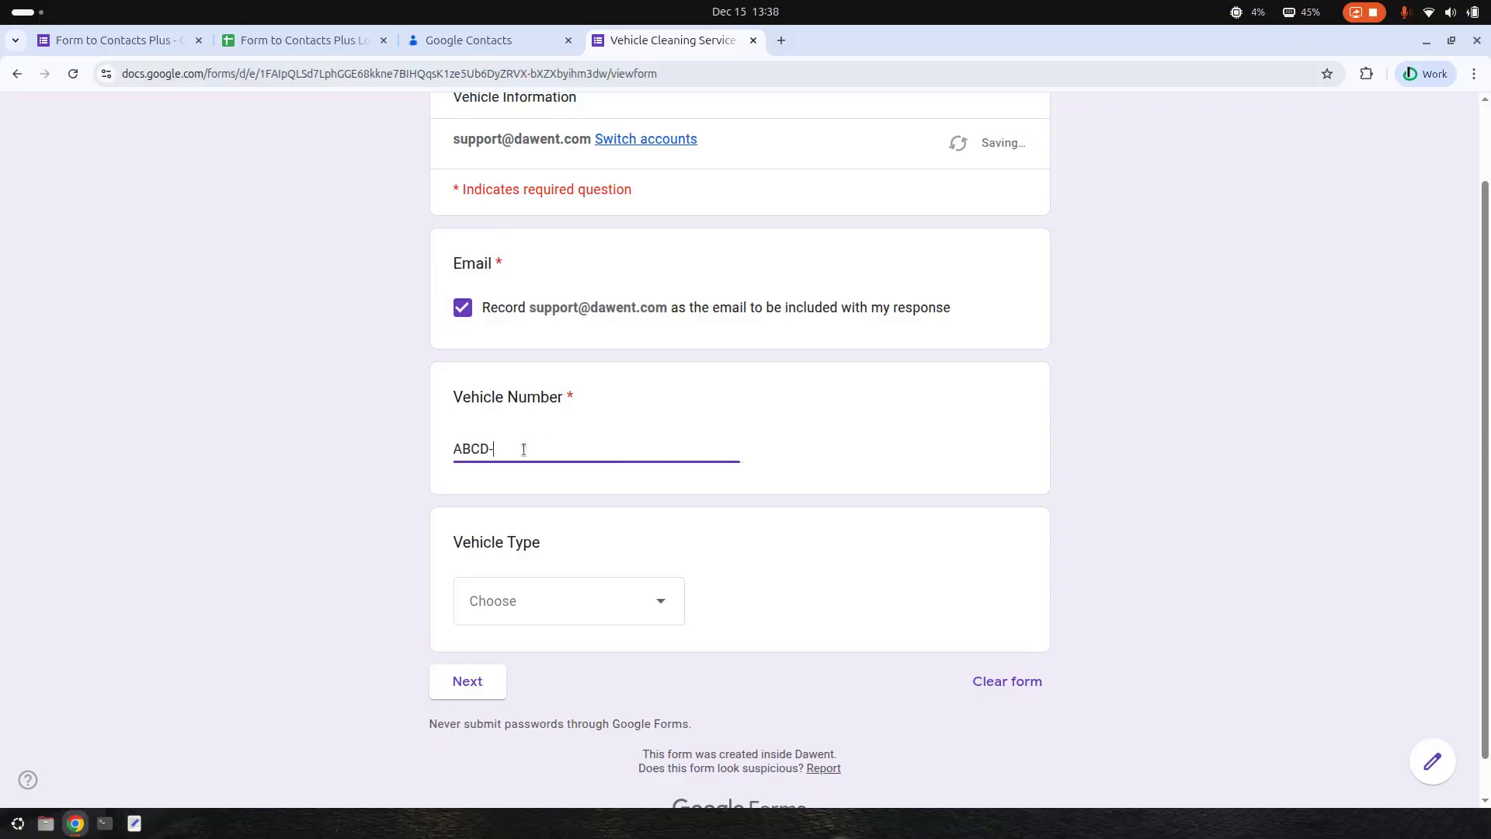
pyautogui.write('-1234')
pyautogui.press('Left')
pyautogui.press('Left')
pyautogui.press('Left')
pyautogui.press('Left')
pyautogui.press('Left')
pyautogui.press('BackSpace')
pyautogui.click(637, 604)
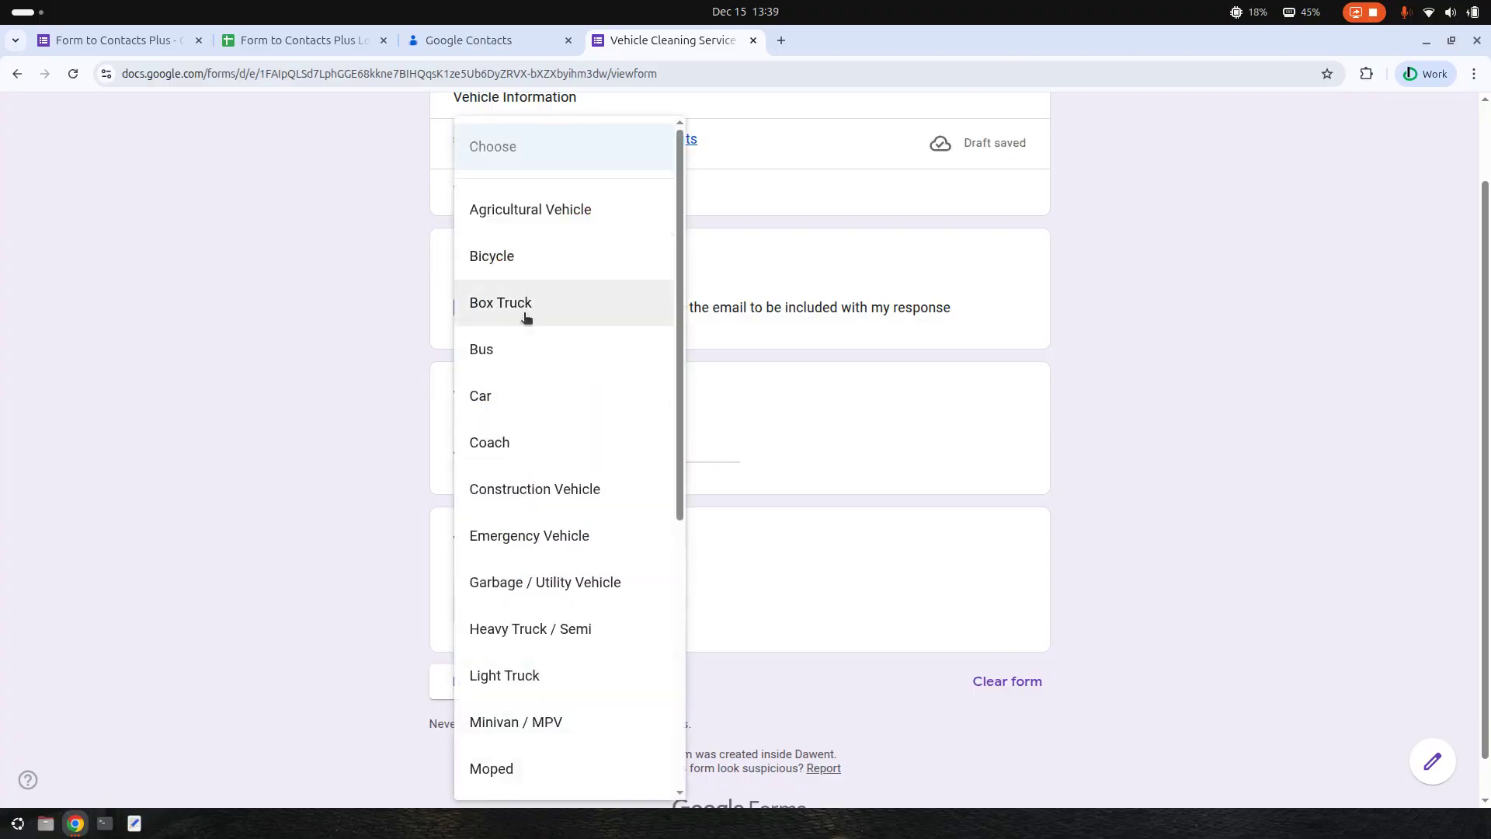
pyautogui.click(542, 231)
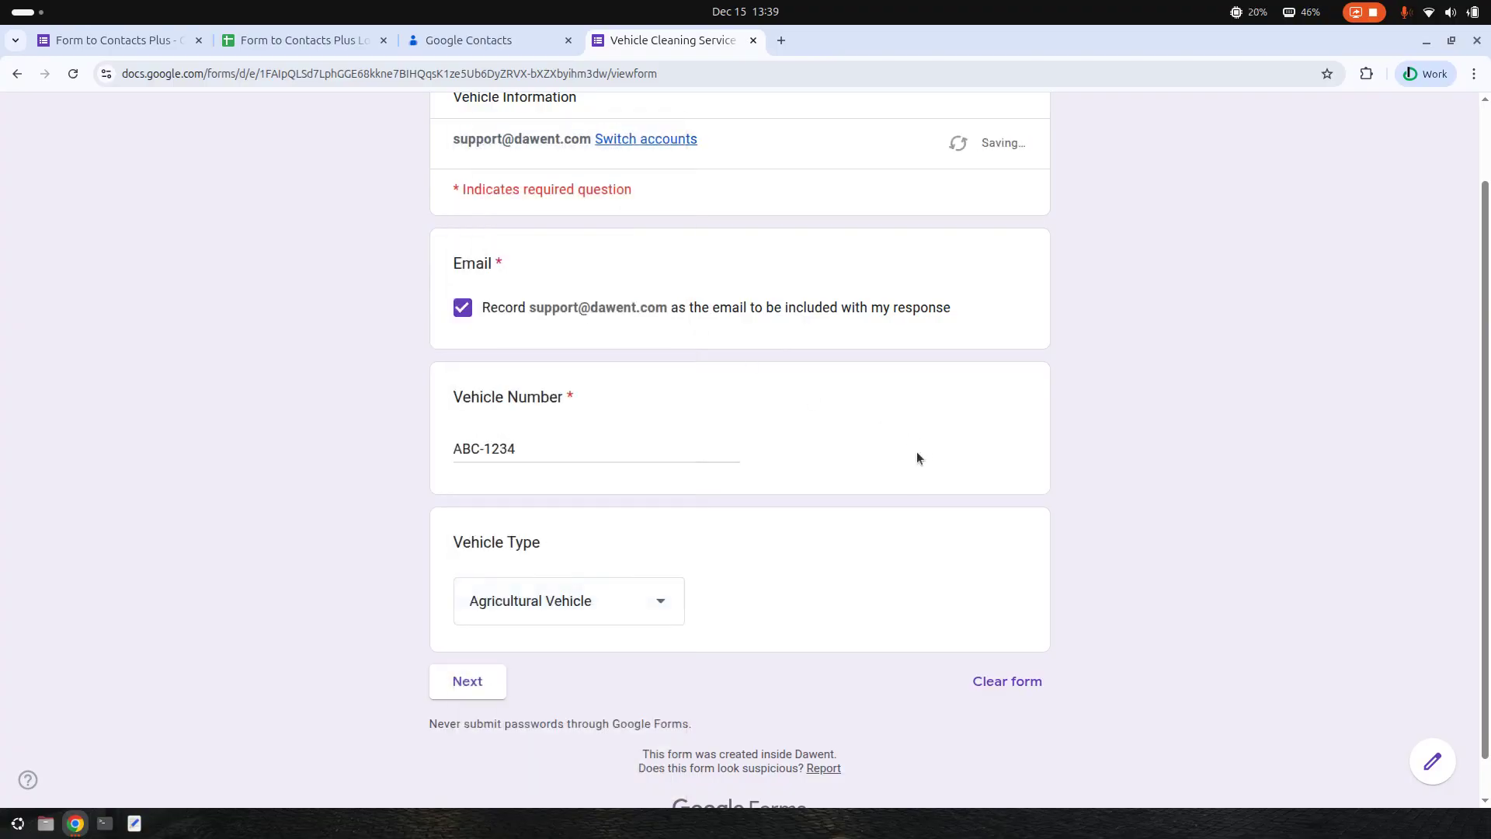
pyautogui.scroll(-1, 492, 622)
pyautogui.click(459, 647)
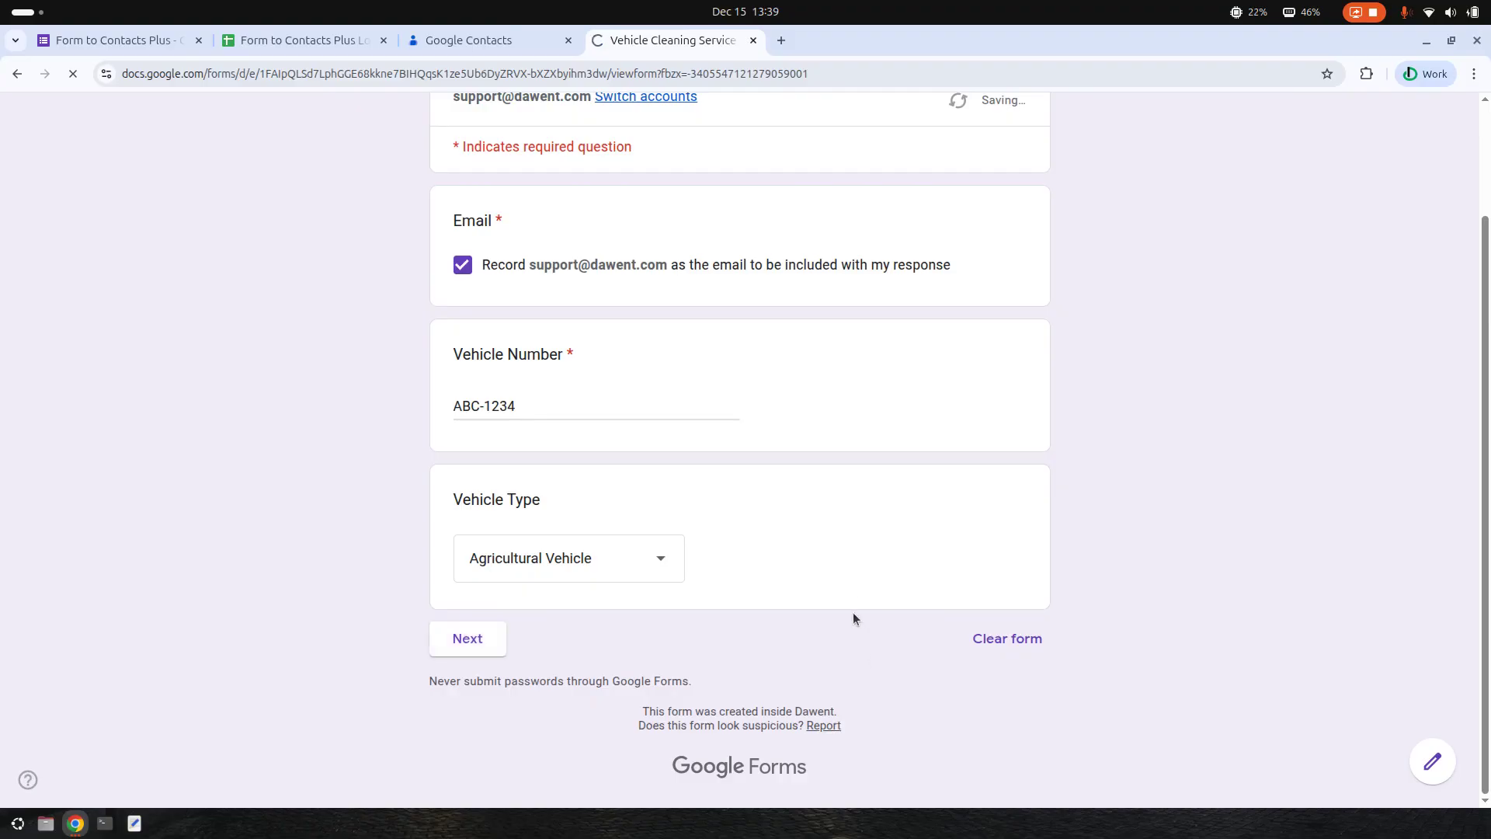
# - Fill in the contact's name, street address and city on the contact information page
pyautogui.click(548, 455)
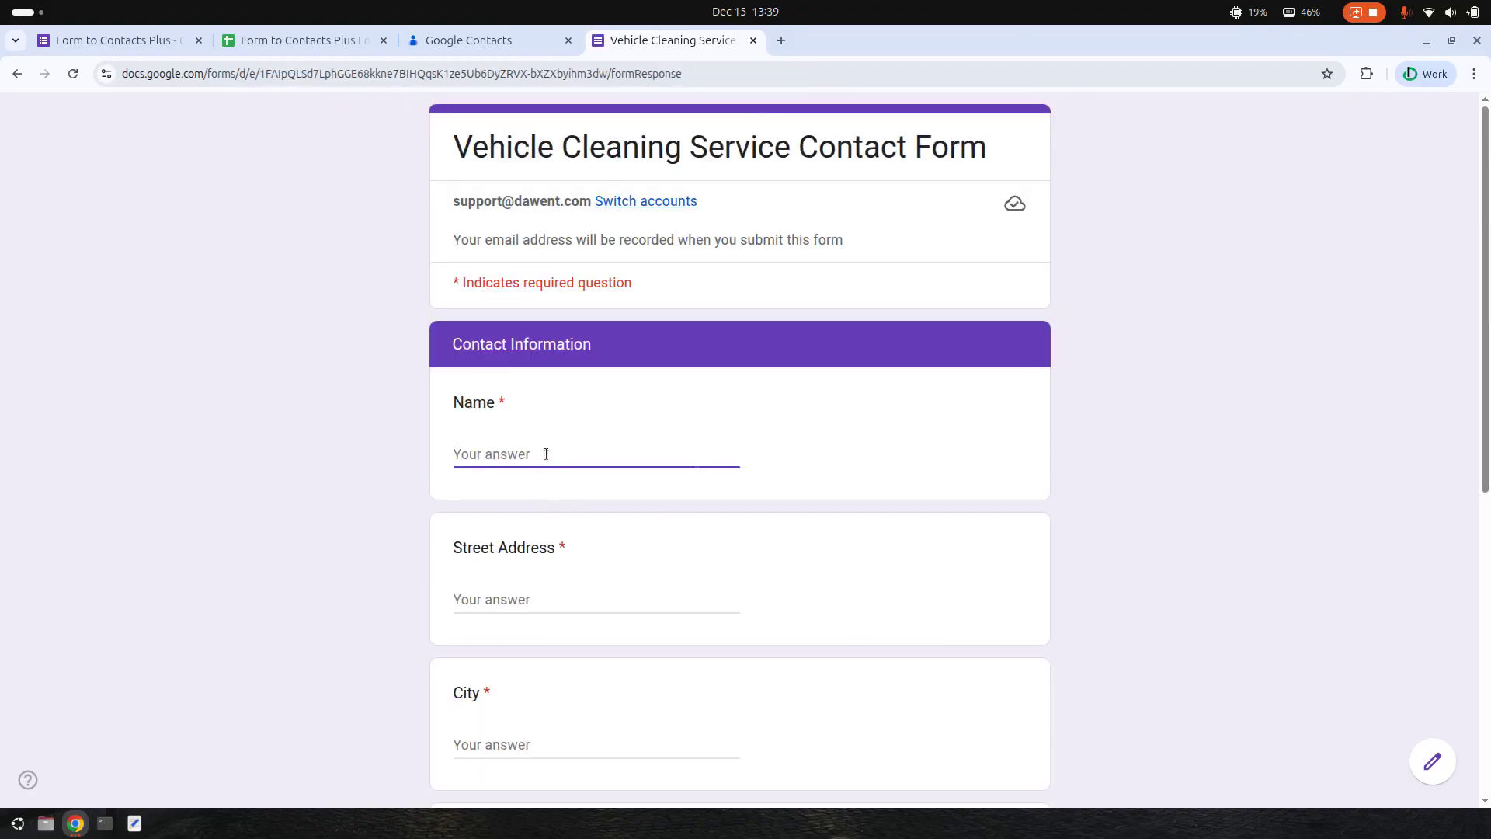
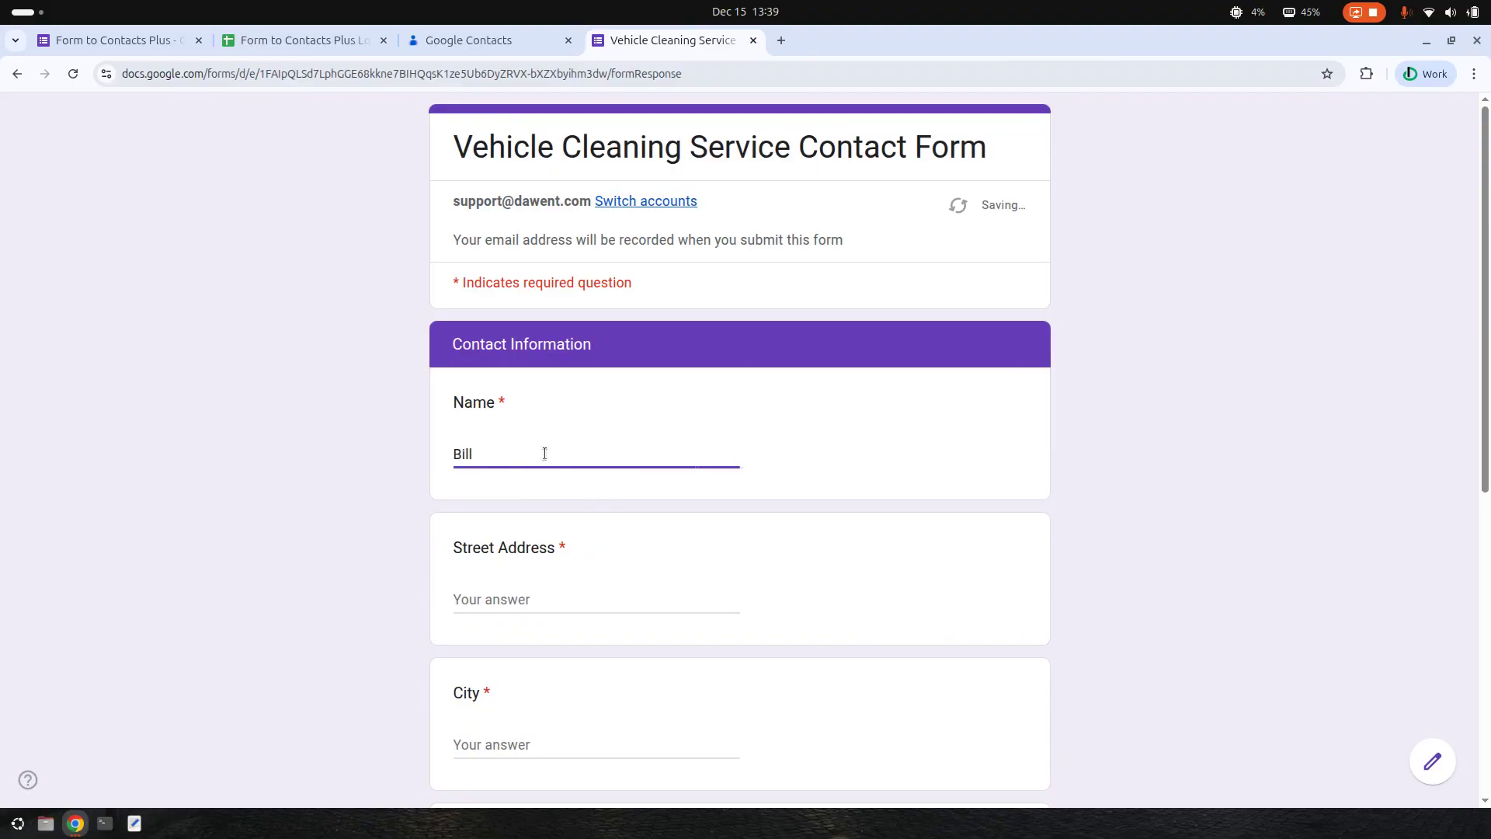
pyautogui.scroll(-2, 620, 477)
pyautogui.click(528, 402)
pyautogui.write('Lake View Gardens')
pyautogui.press('Tab')
pyautogui.write('NYC')
pyautogui.press('Tab')
# - Choose New York as the state, enter the zip code, and submit the response
pyautogui.scroll(-3, 528, 399)
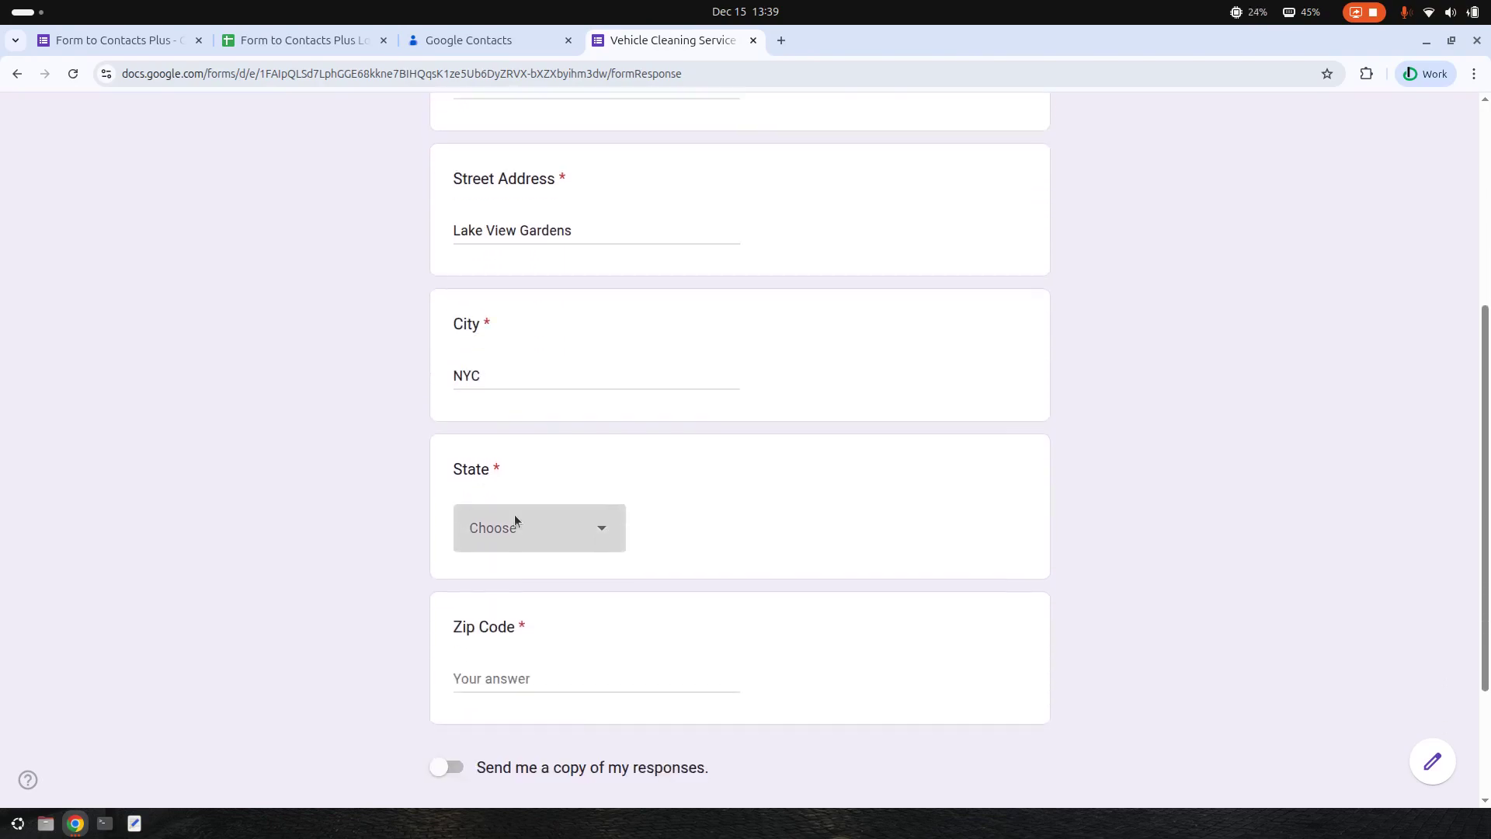
pyautogui.click(586, 542)
pyautogui.scroll(-10, 583, 541)
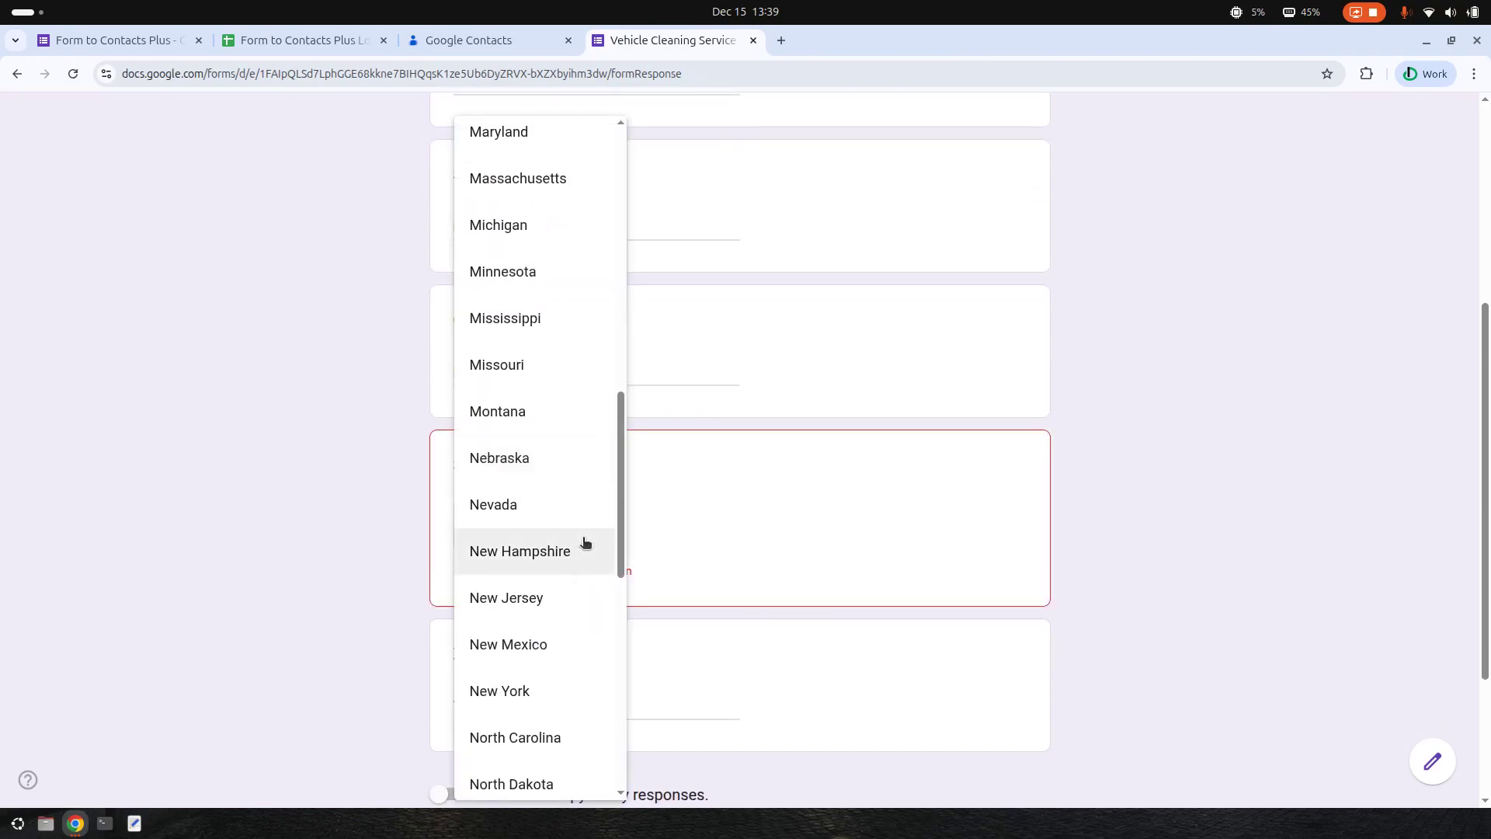
pyautogui.click(543, 692)
pyautogui.scroll(-3, 536, 529)
pyautogui.click(535, 486)
pyautogui.write('1234')
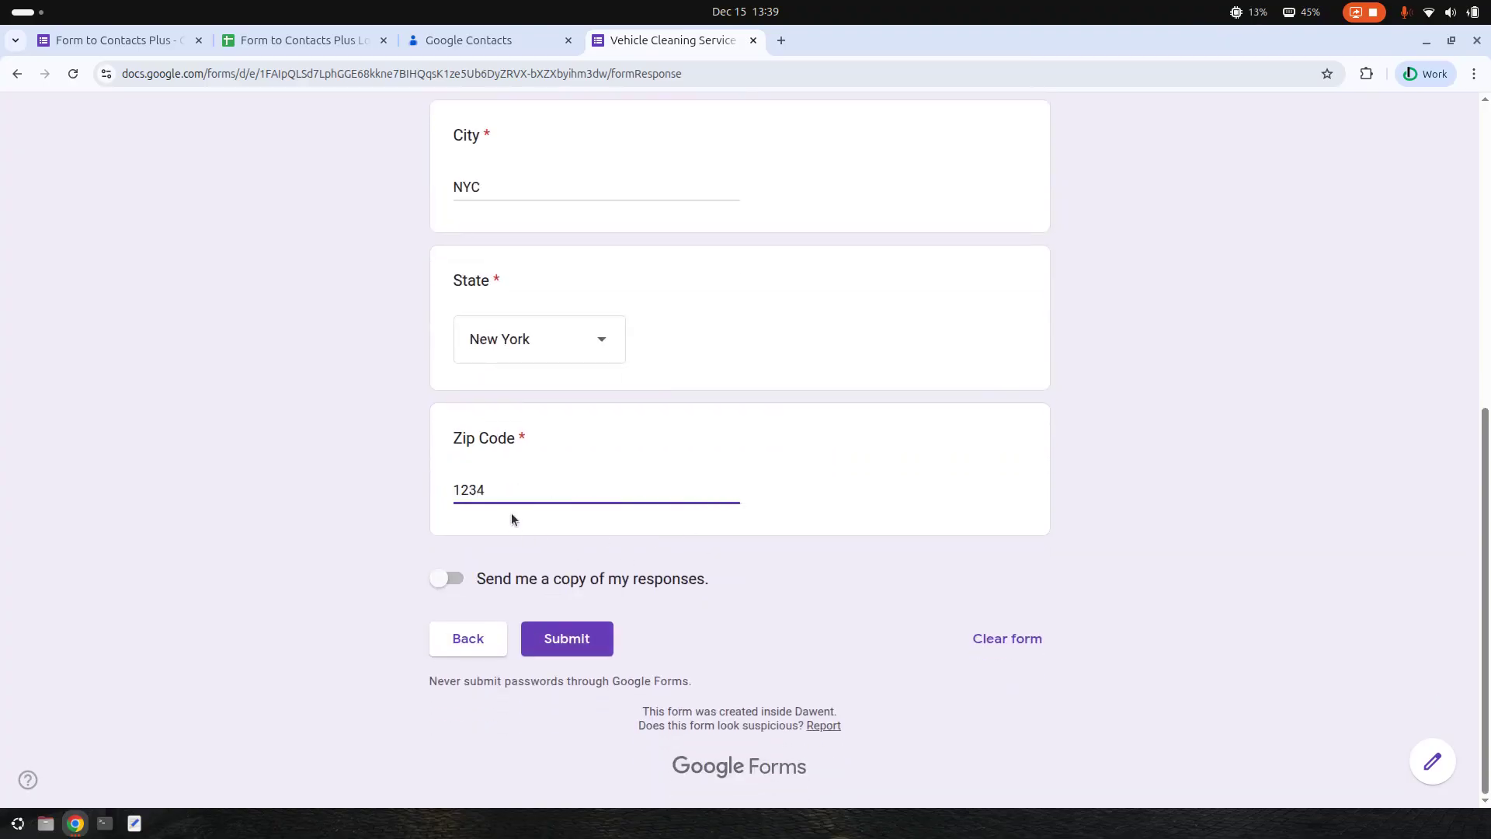
pyautogui.click(574, 649)
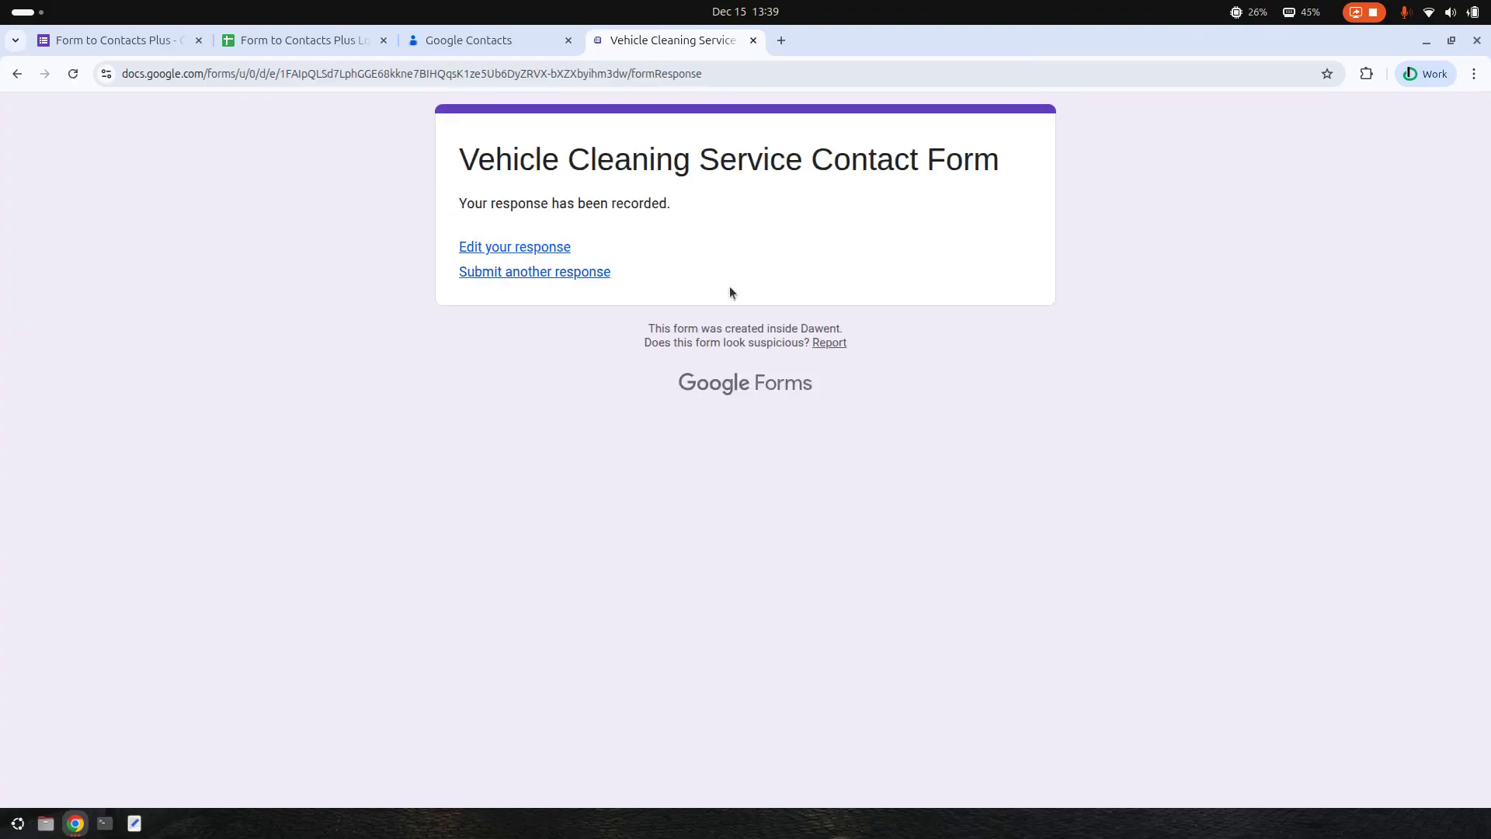
pyautogui.click(466, 40)
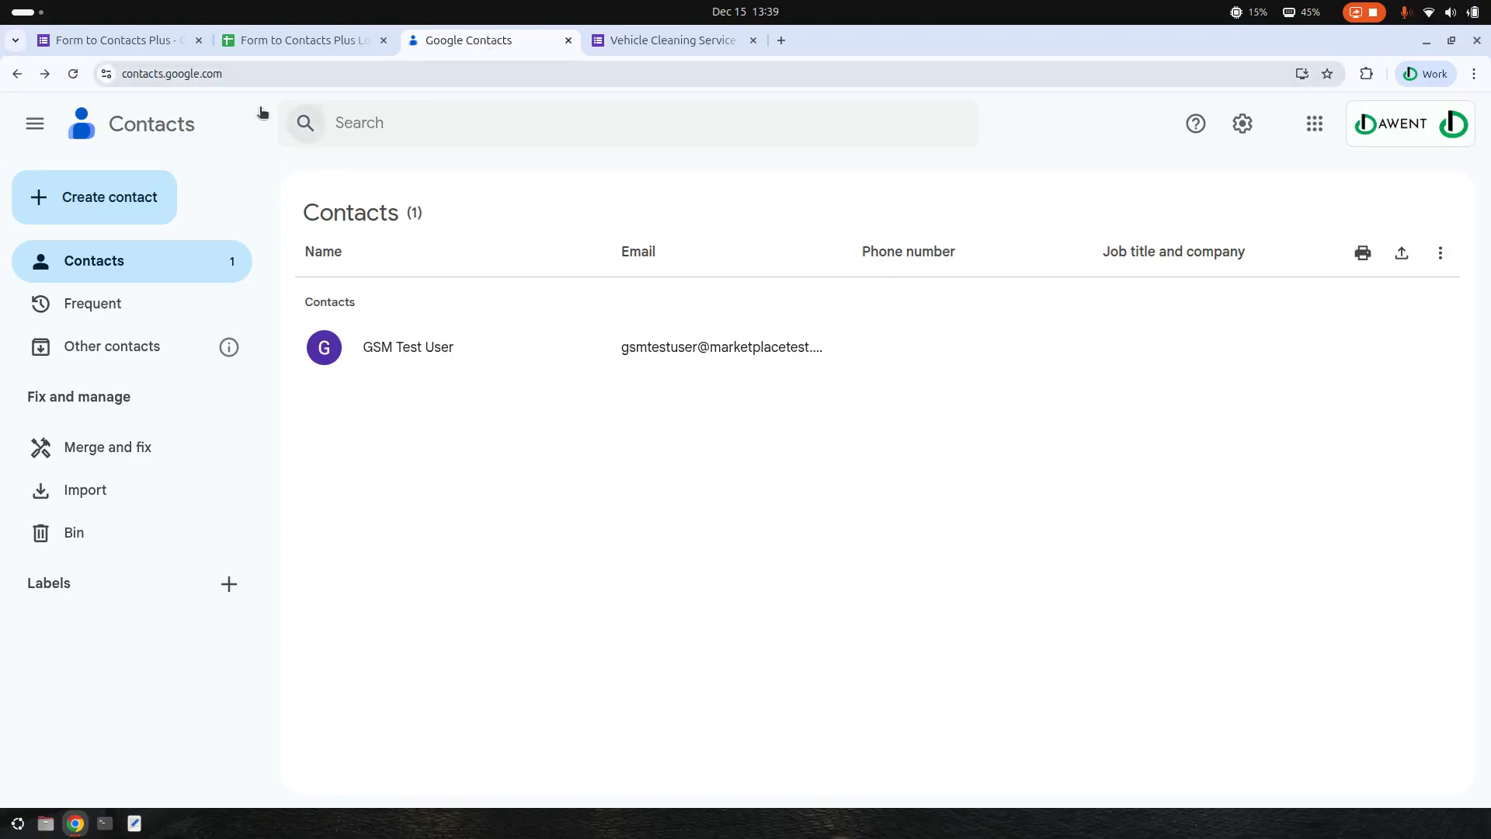
# - Reload Google Contacts to confirm the new contact and V-Agricultural Vehicle label, then return to the form
pyautogui.click(73, 73)
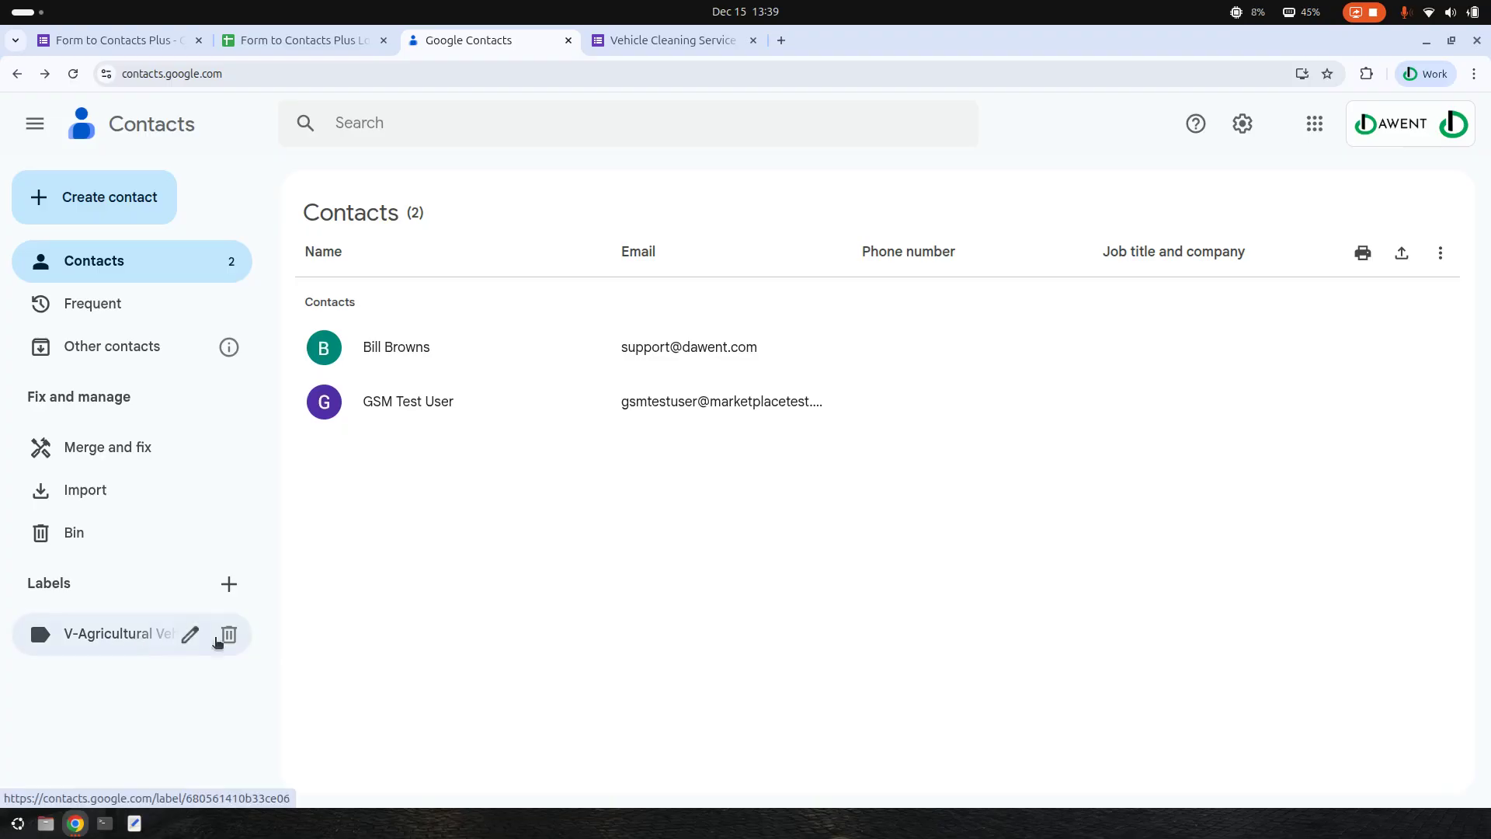
pyautogui.click(651, 54)
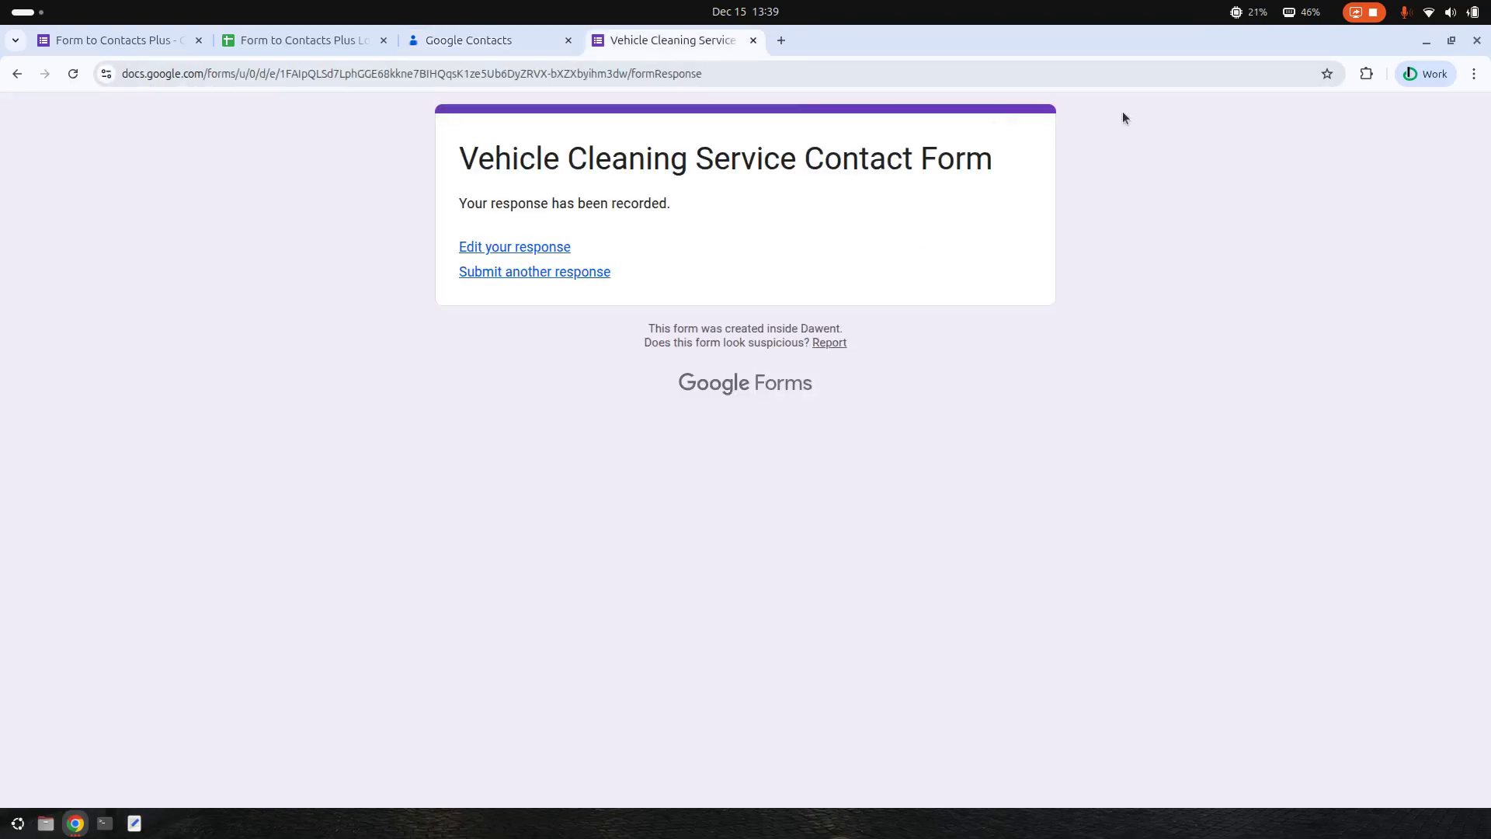
pyautogui.click(175, 40)
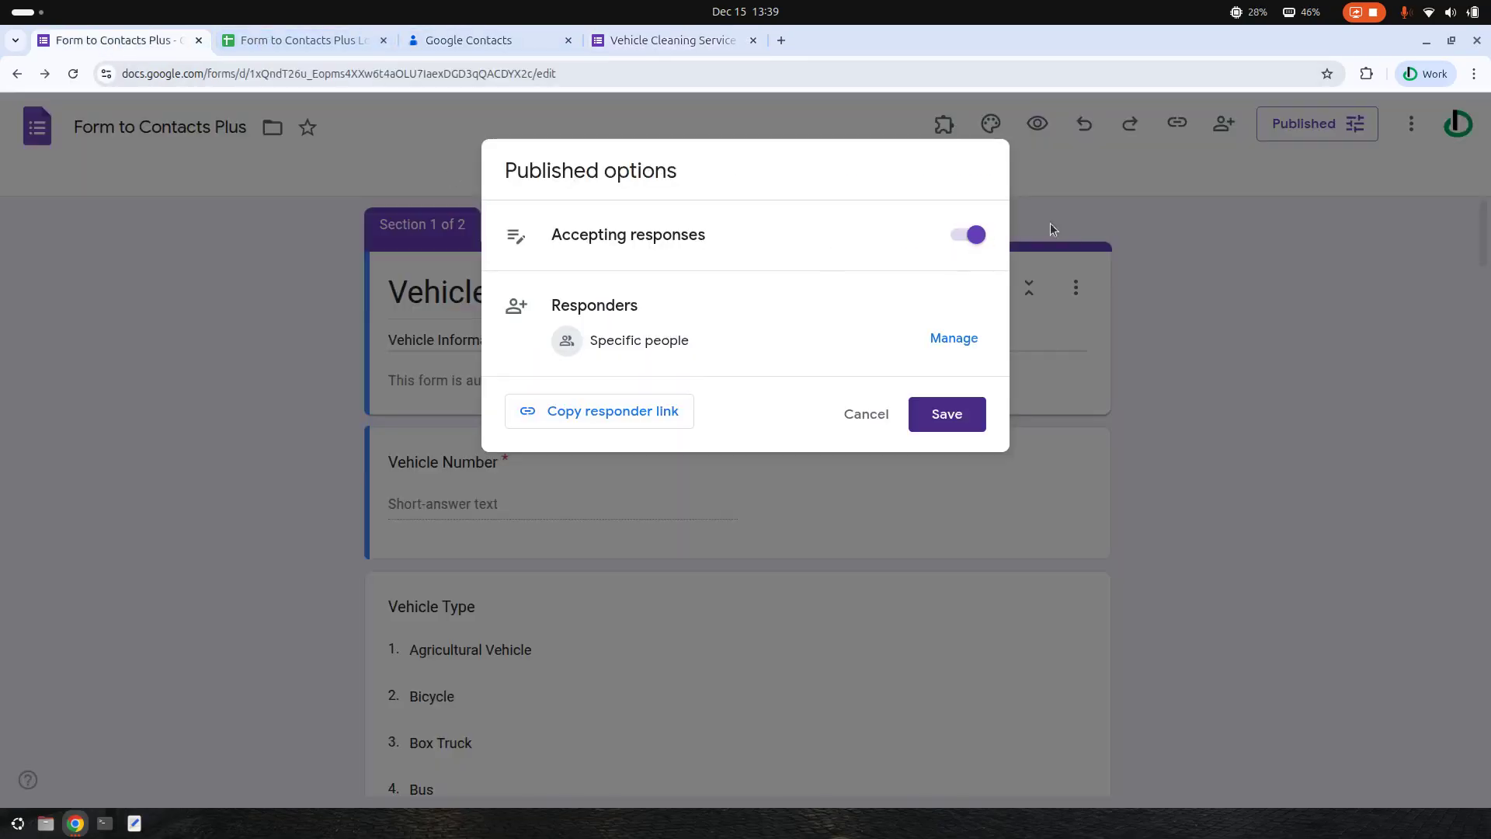
# - Check the Form to Contacts Plus Log spreadsheet, then open the add-on's contact mapping configuration
pyautogui.click(1135, 262)
pyautogui.click(275, 46)
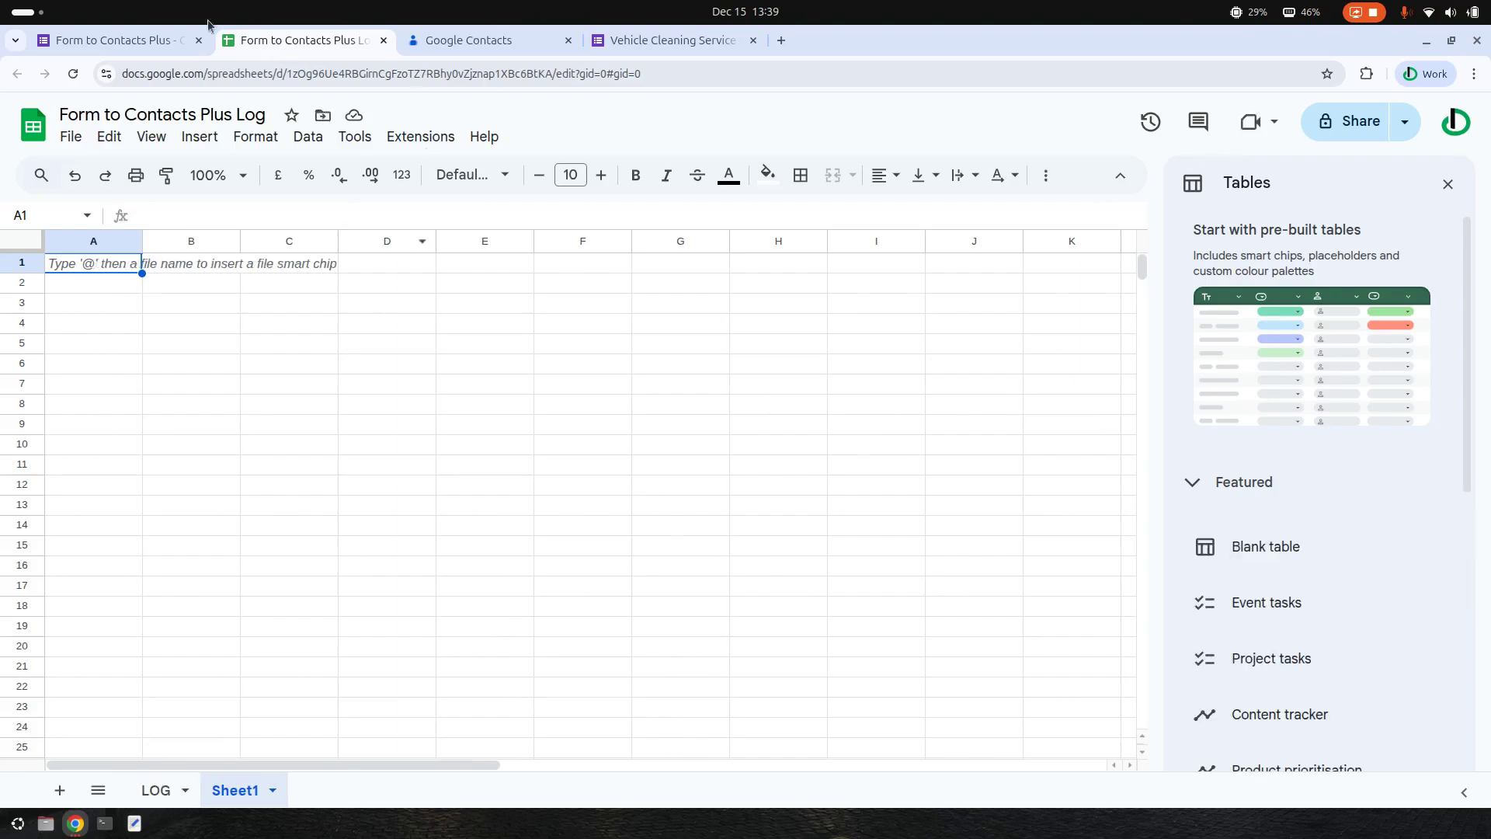
pyautogui.click(194, 42)
pyautogui.click(944, 125)
pyautogui.click(1026, 227)
pyautogui.click(669, 293)
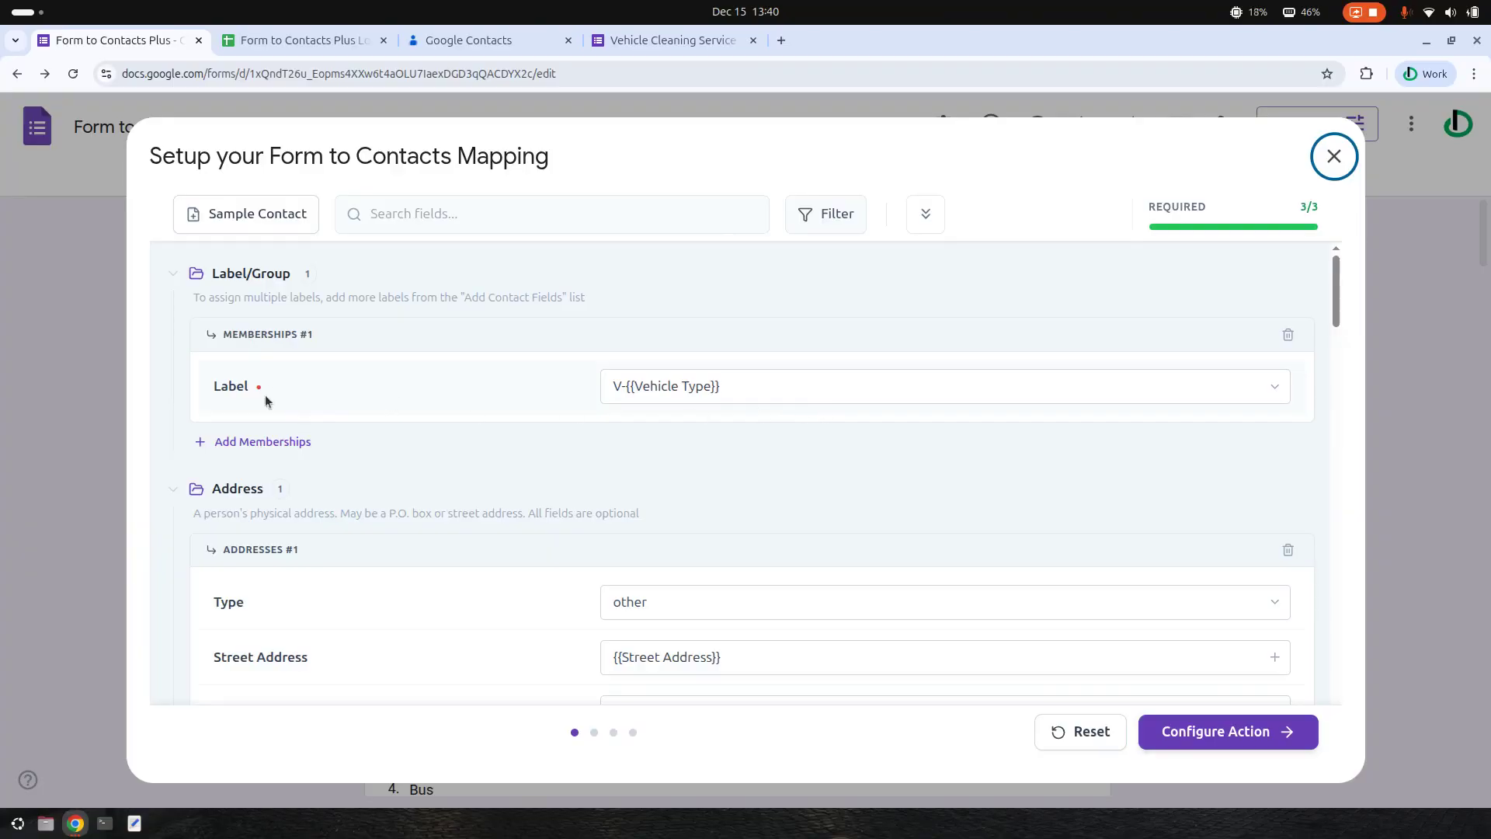
# - Add a second label membership, Cleaning, alongside the {{Vehicle Type}} label in the mapping
pyautogui.click(254, 441)
pyautogui.click(819, 503)
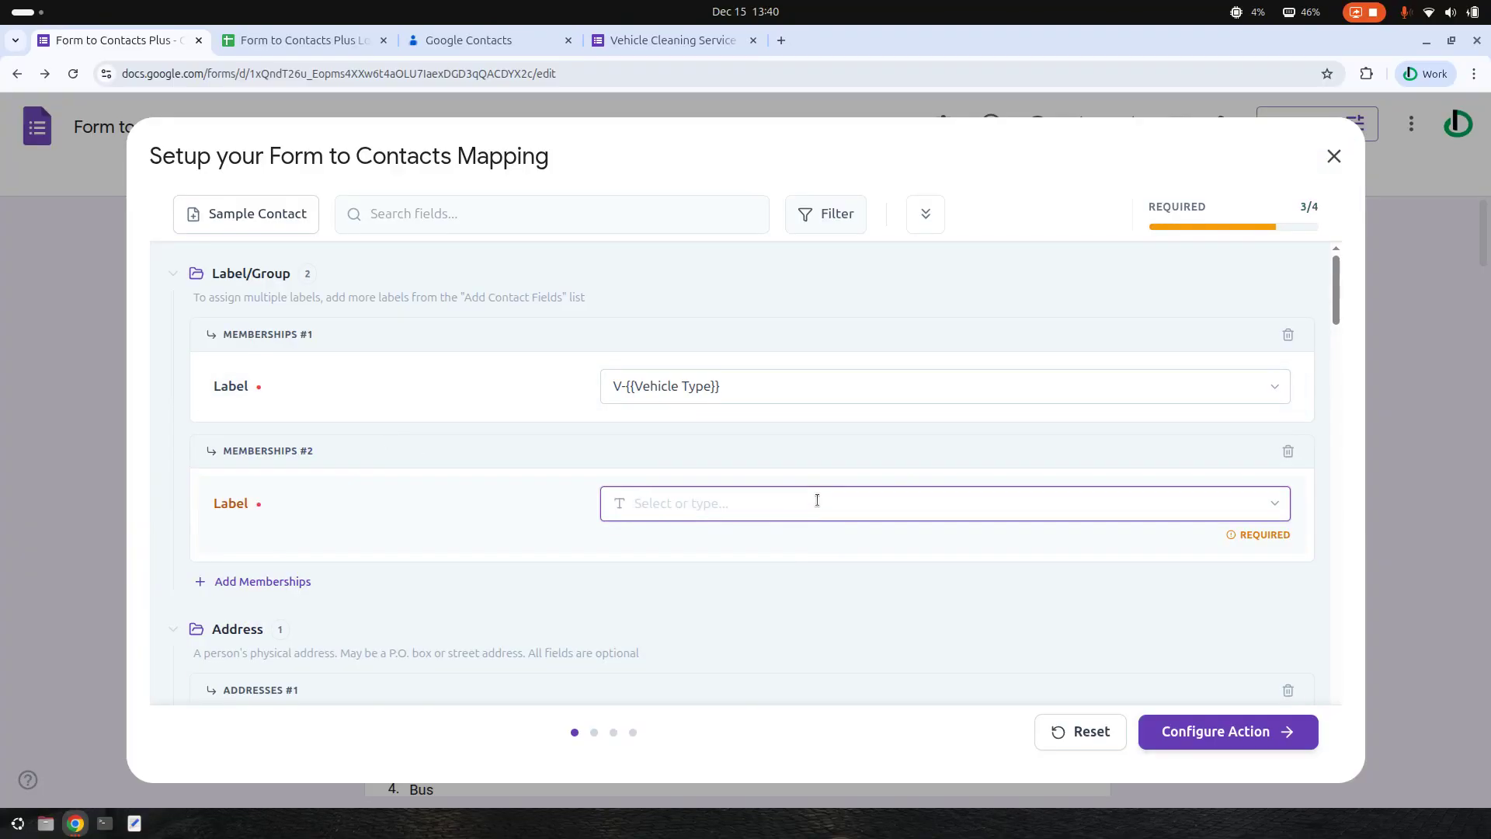
pyautogui.write('Cleaning')
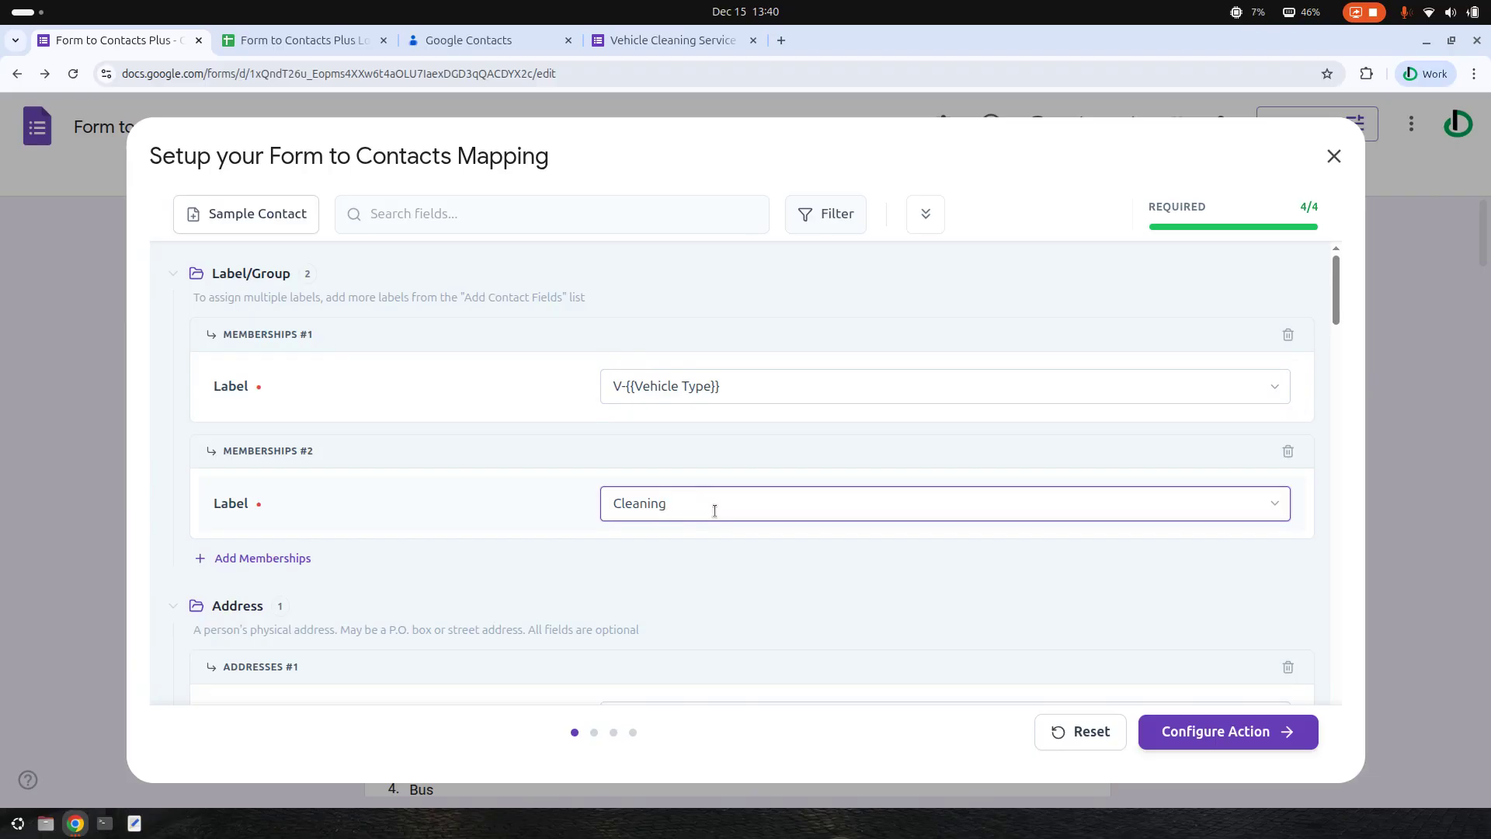
pyautogui.moveTo(716, 509); pyautogui.dragTo(572, 510)
pyautogui.click(762, 386)
pyautogui.moveTo(762, 386); pyautogui.dragTo(610, 386)
pyautogui.click(804, 388)
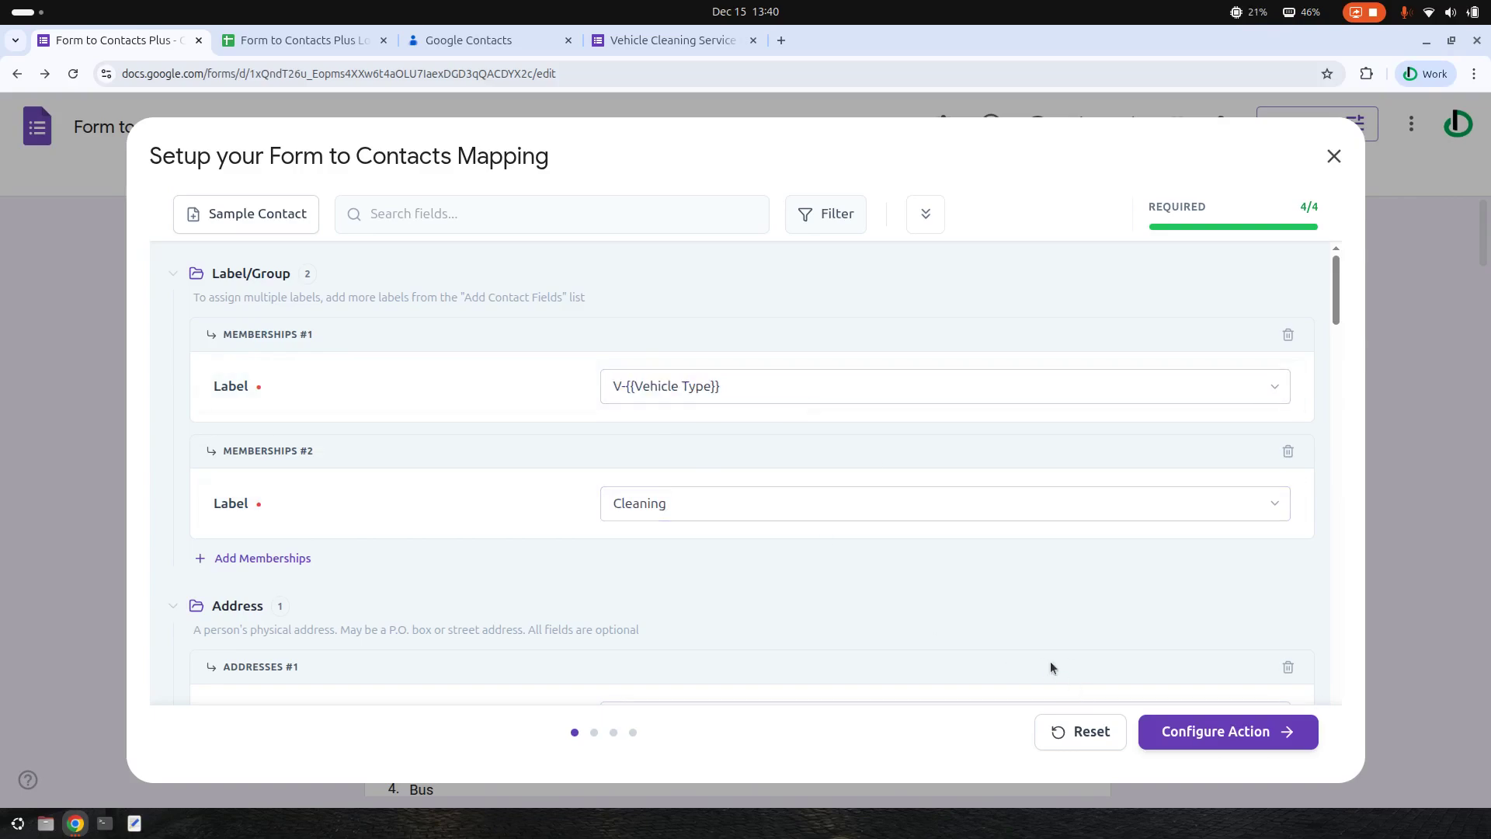
# - Advance to Review & Settings, accept the disclaimer, and save the mapping configuration
pyautogui.click(1243, 732)
pyautogui.click(1243, 732)
pyautogui.click(1245, 732)
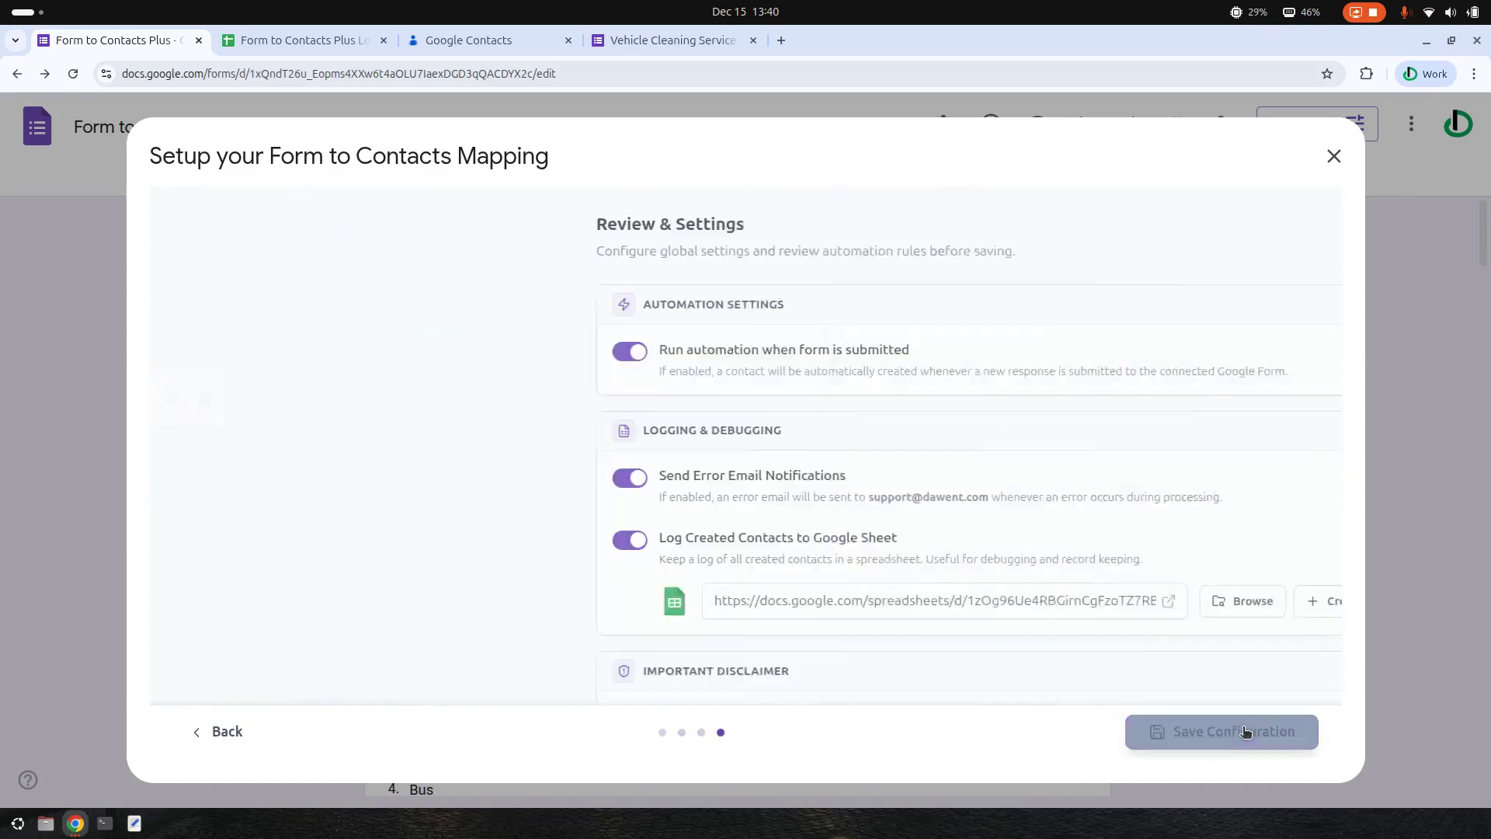
pyautogui.scroll(-3, 653, 583)
pyautogui.click(651, 576)
pyautogui.click(1305, 731)
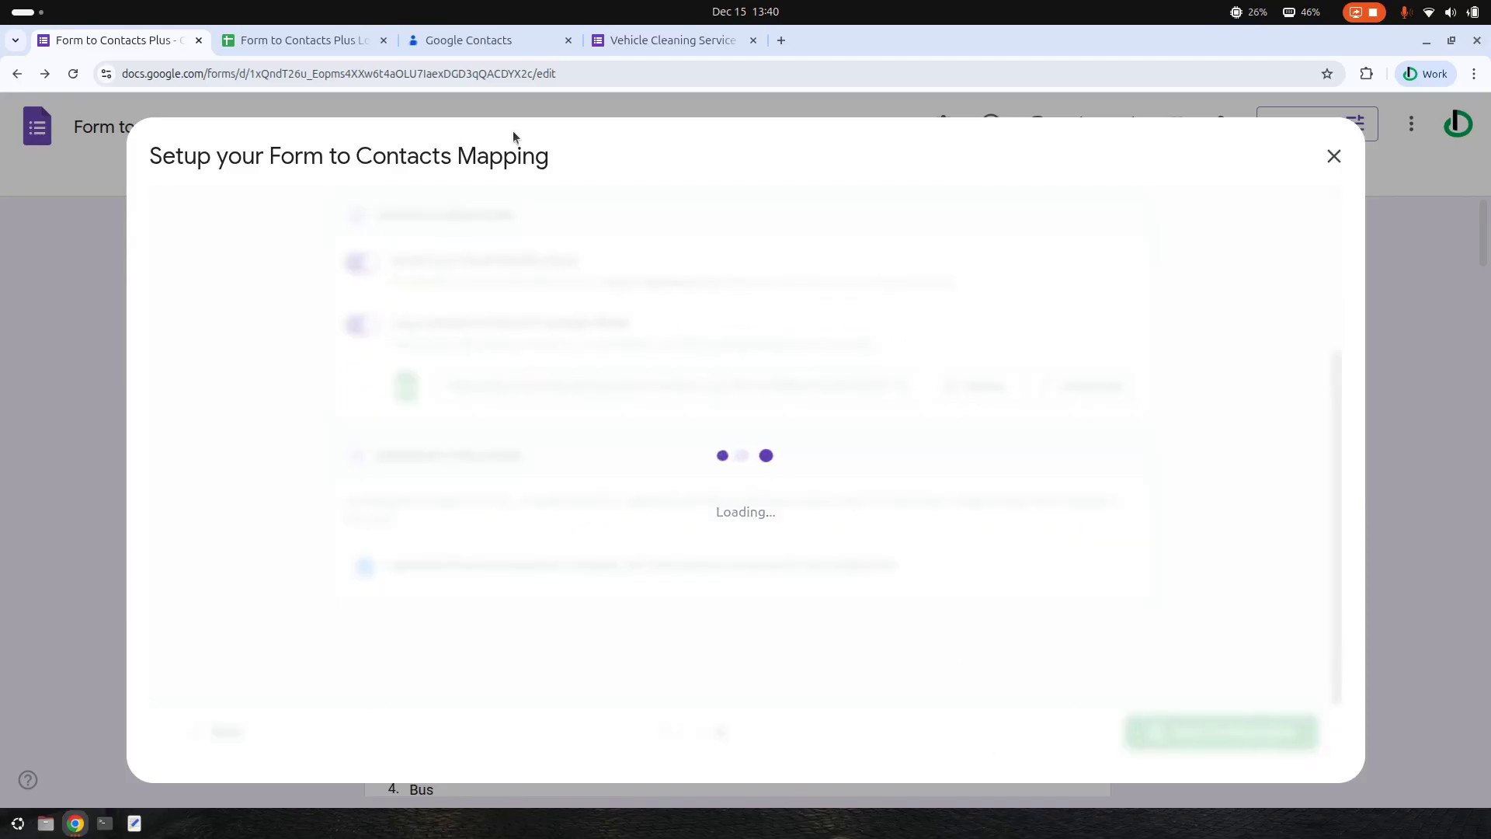
pyautogui.click(730, 49)
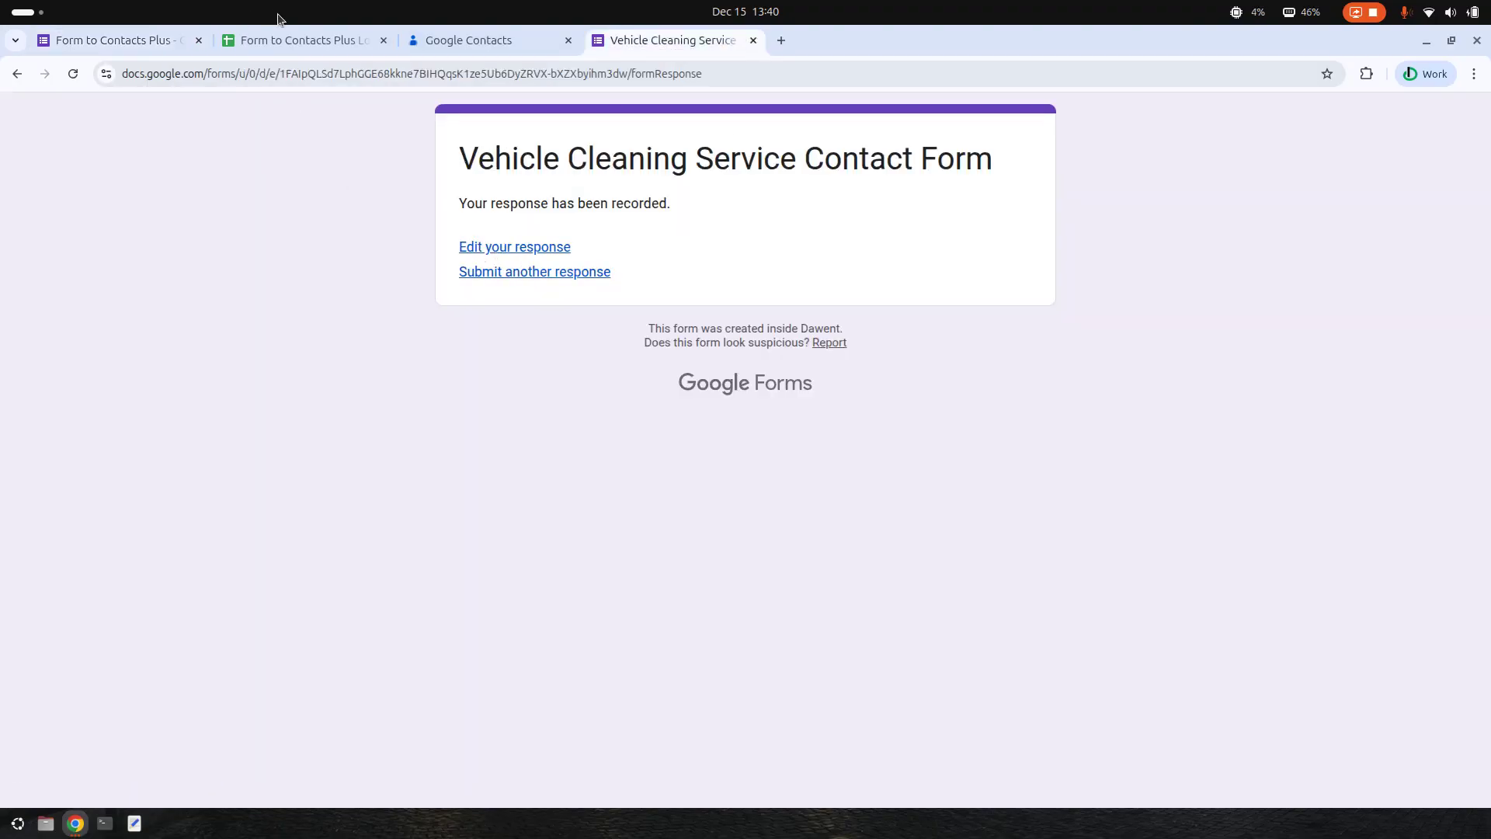
pyautogui.click(300, 31)
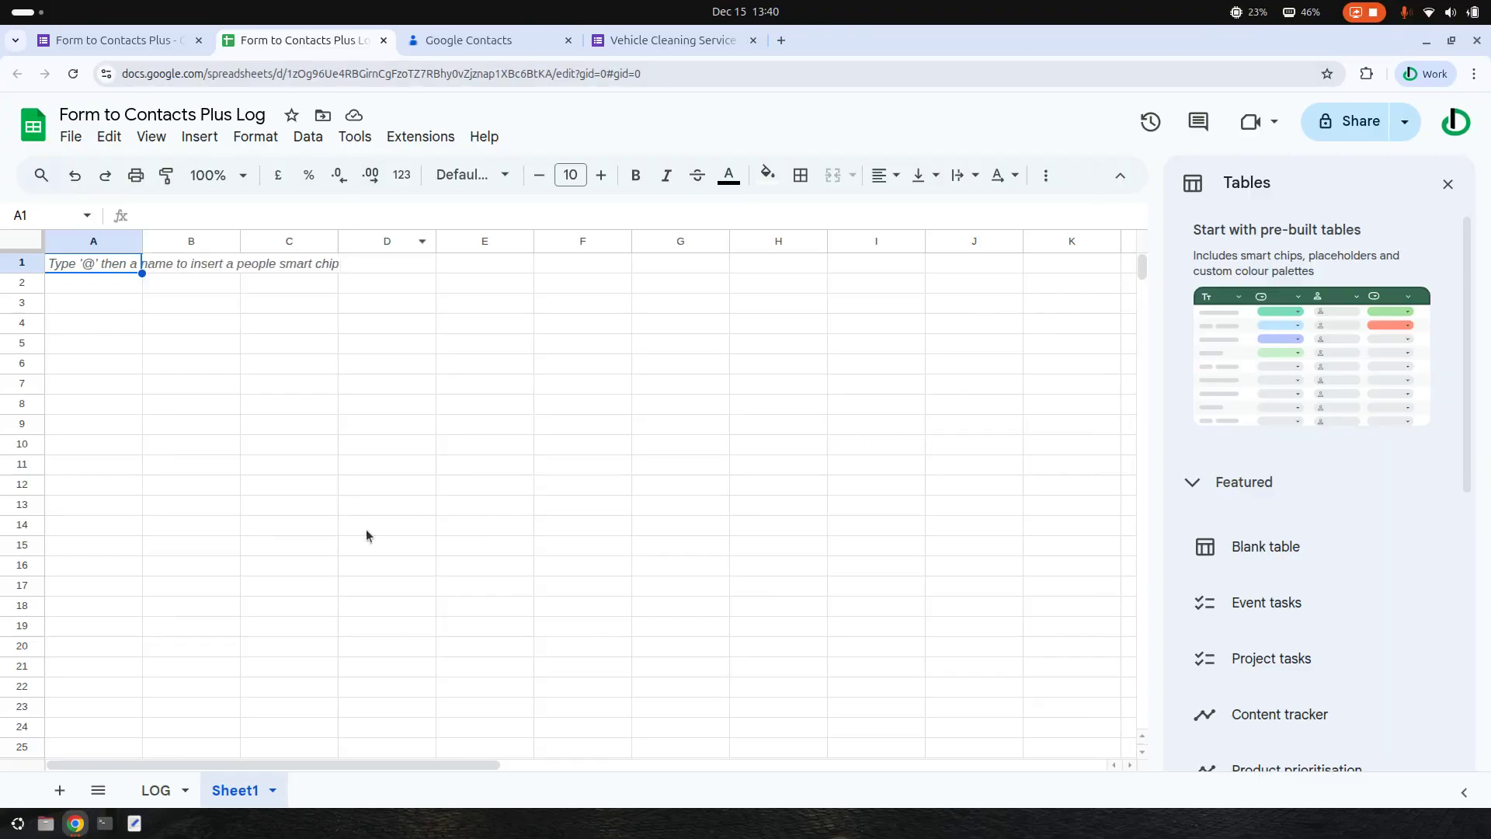
# - Check the LOG sheet, then edit the submitted response and resubmit it through both pages
pyautogui.click(173, 792)
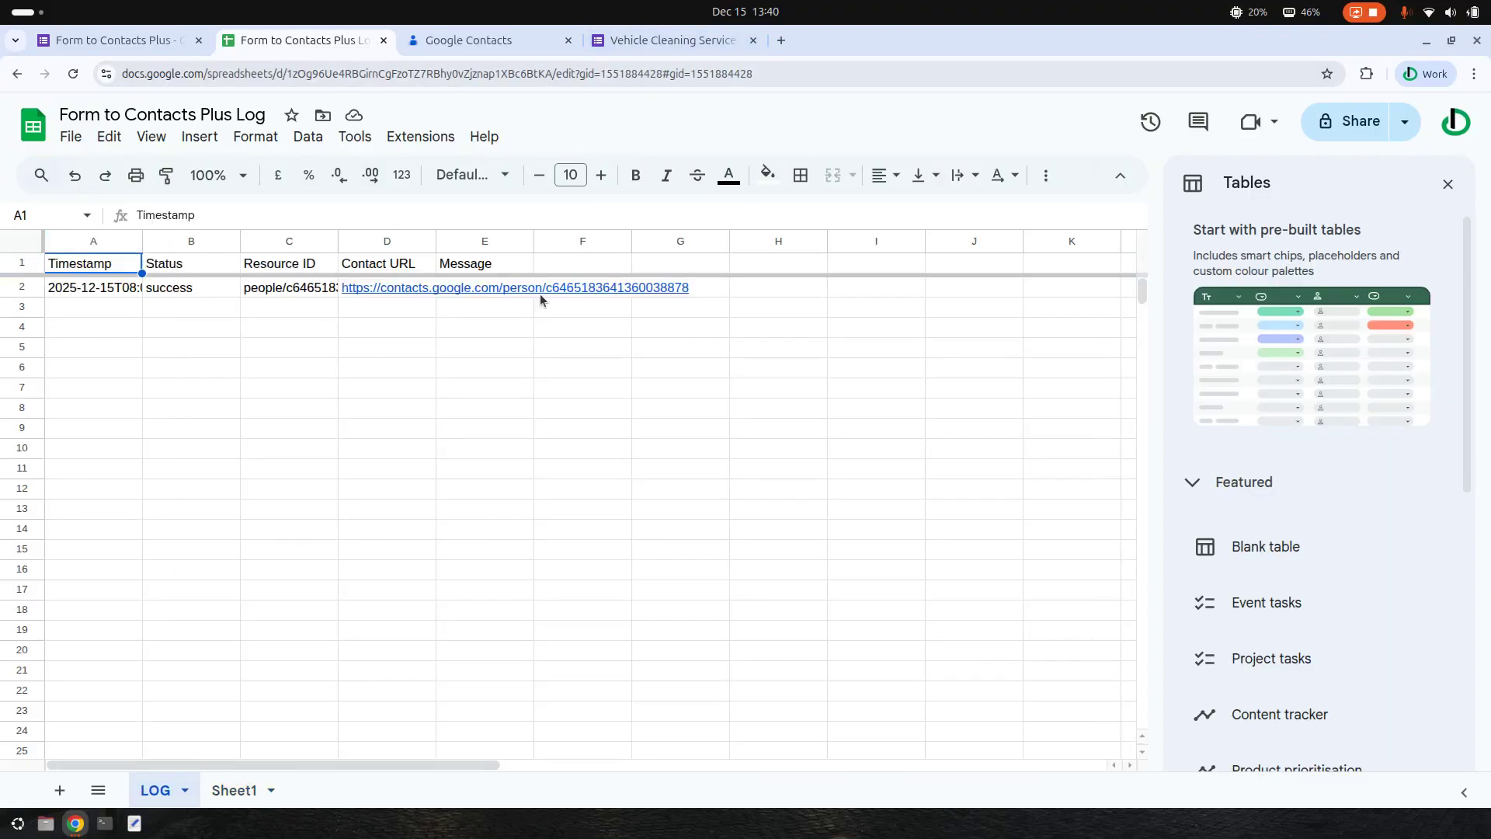
pyautogui.click(673, 40)
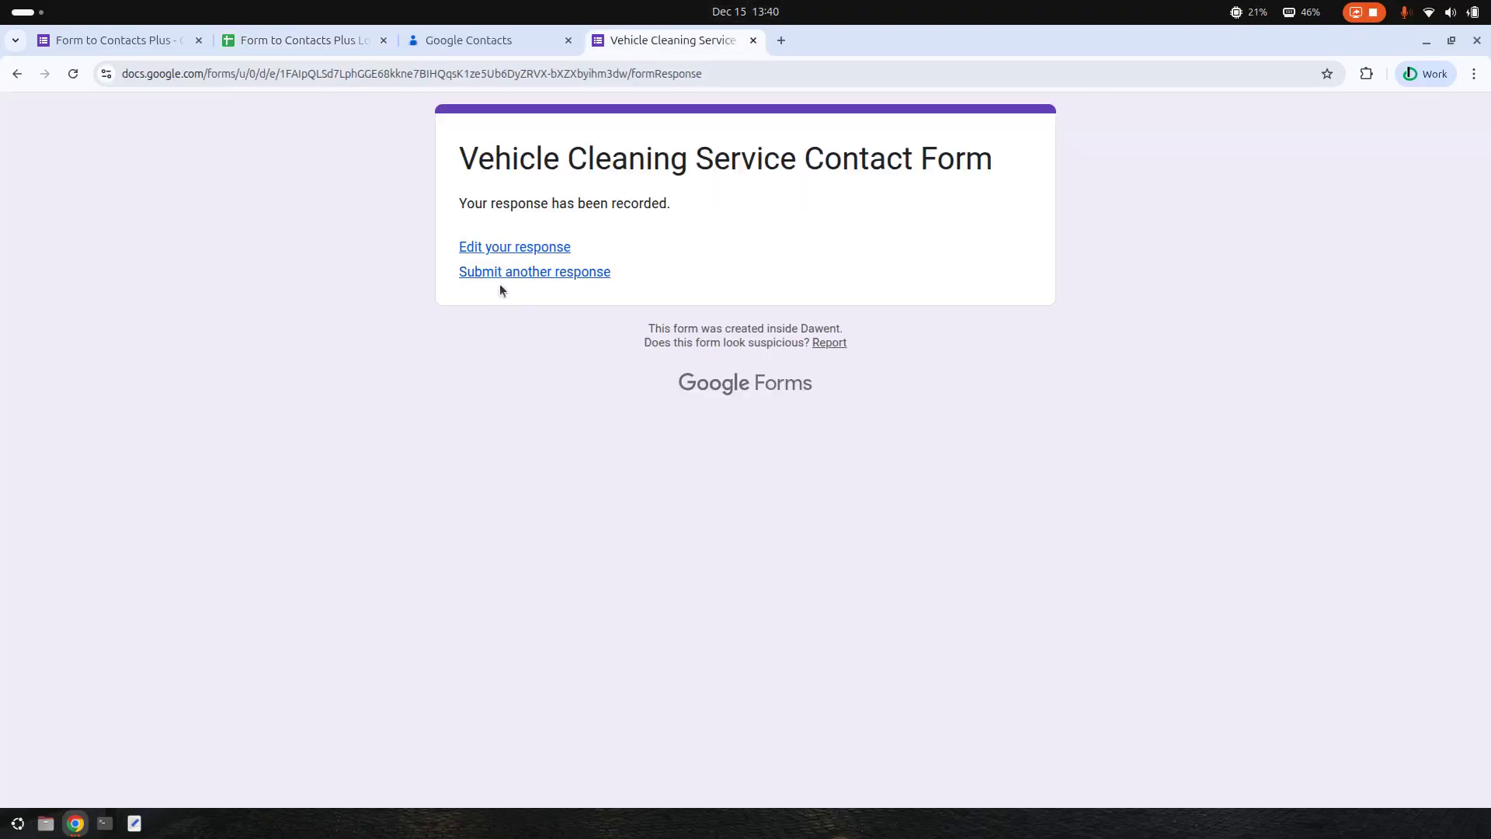
pyautogui.click(501, 254)
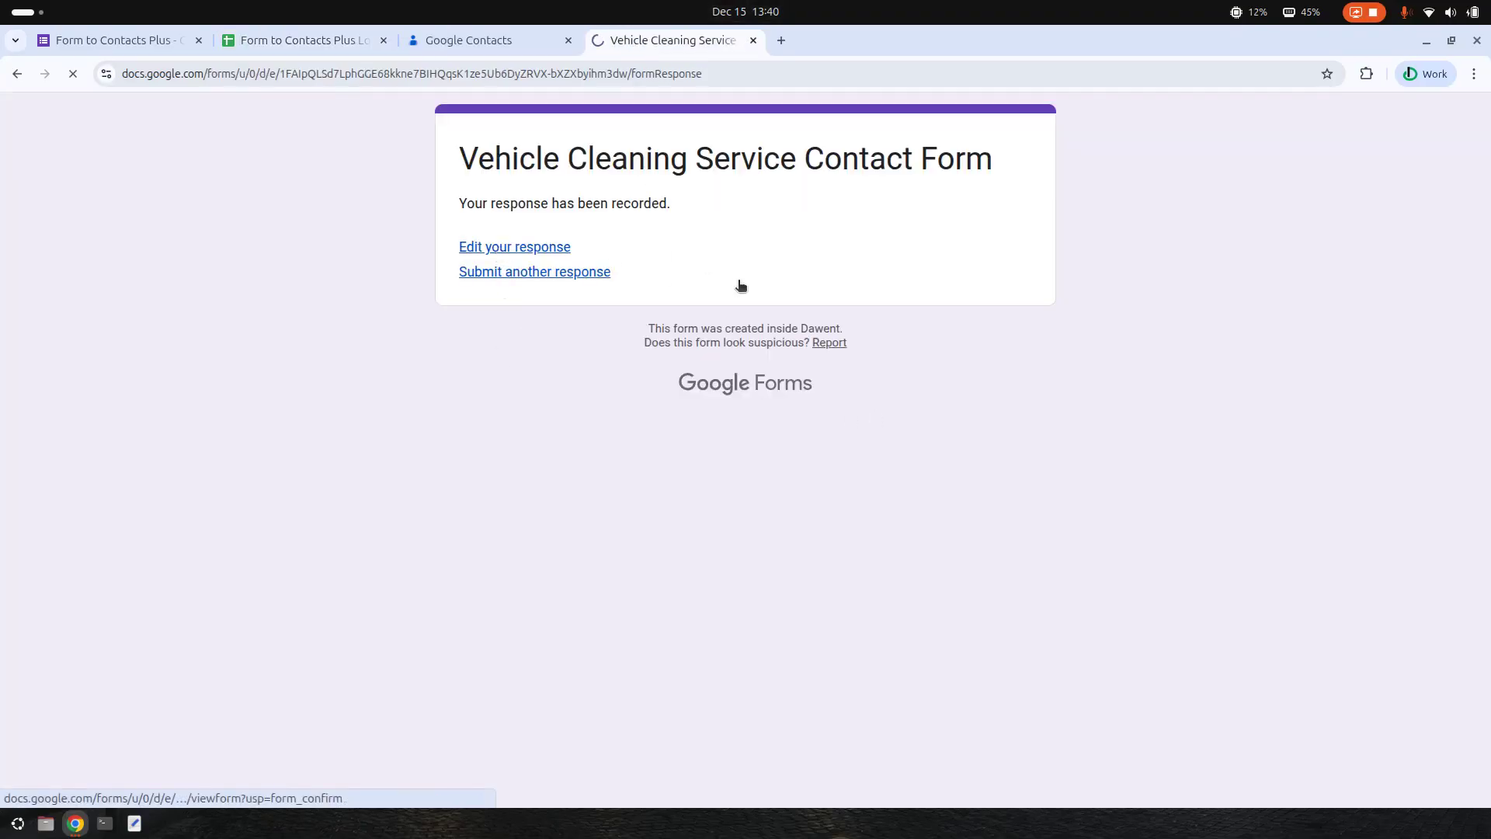
pyautogui.scroll(-2, 832, 482)
pyautogui.click(488, 658)
pyautogui.scroll(-5, 710, 510)
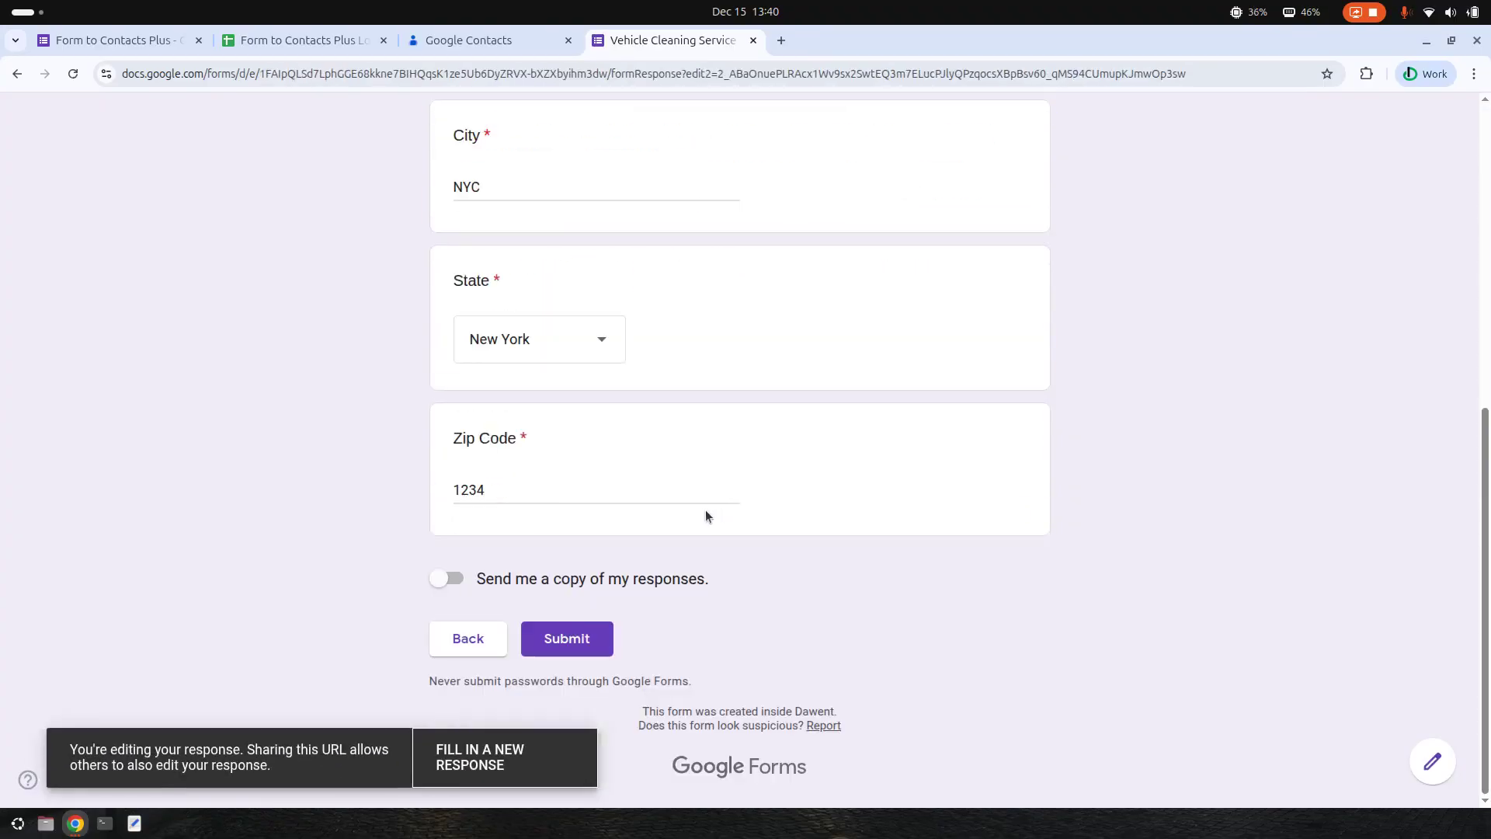
pyautogui.click(567, 639)
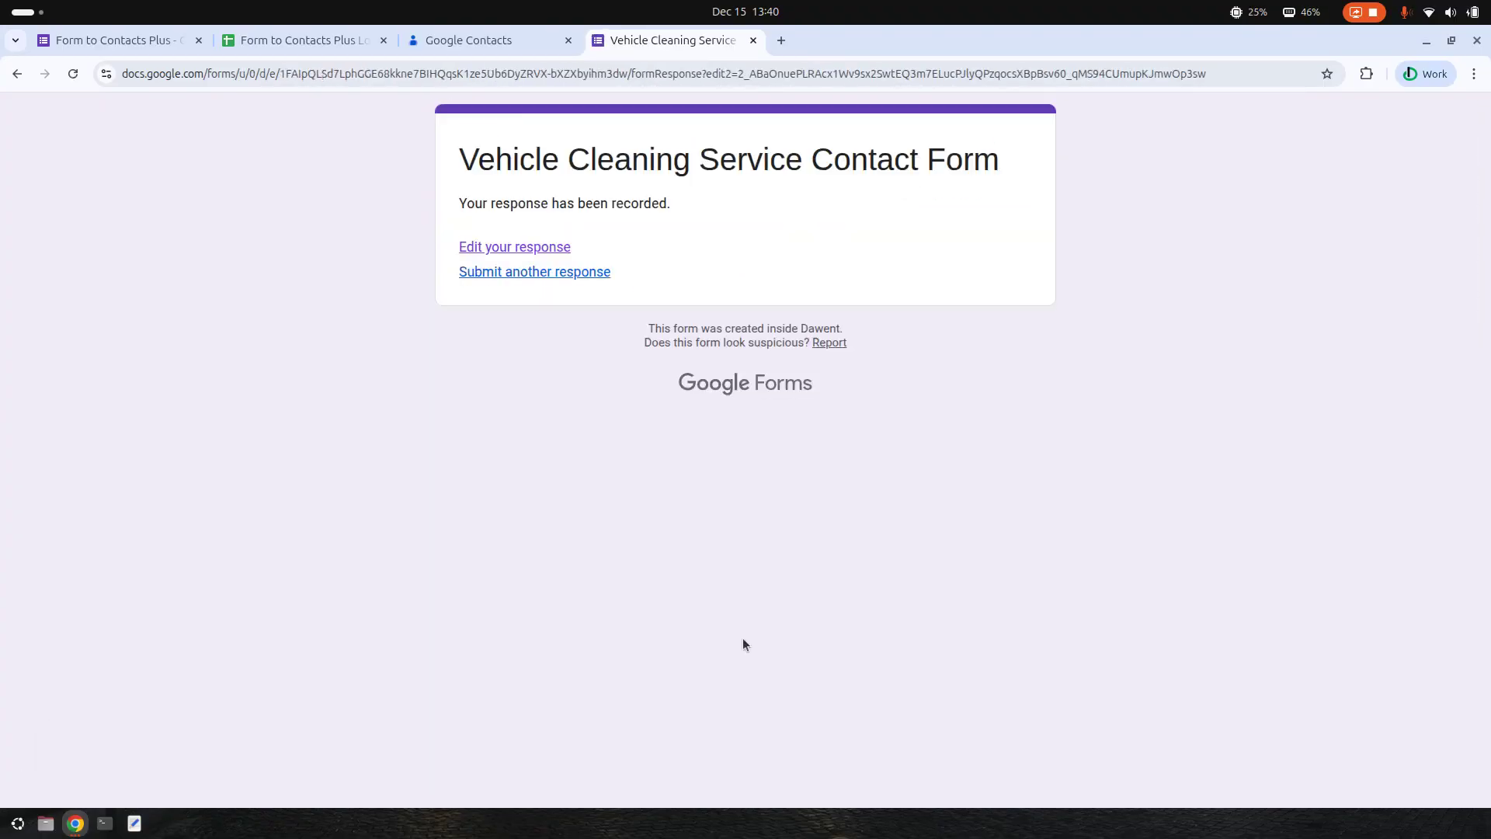
pyautogui.click(485, 40)
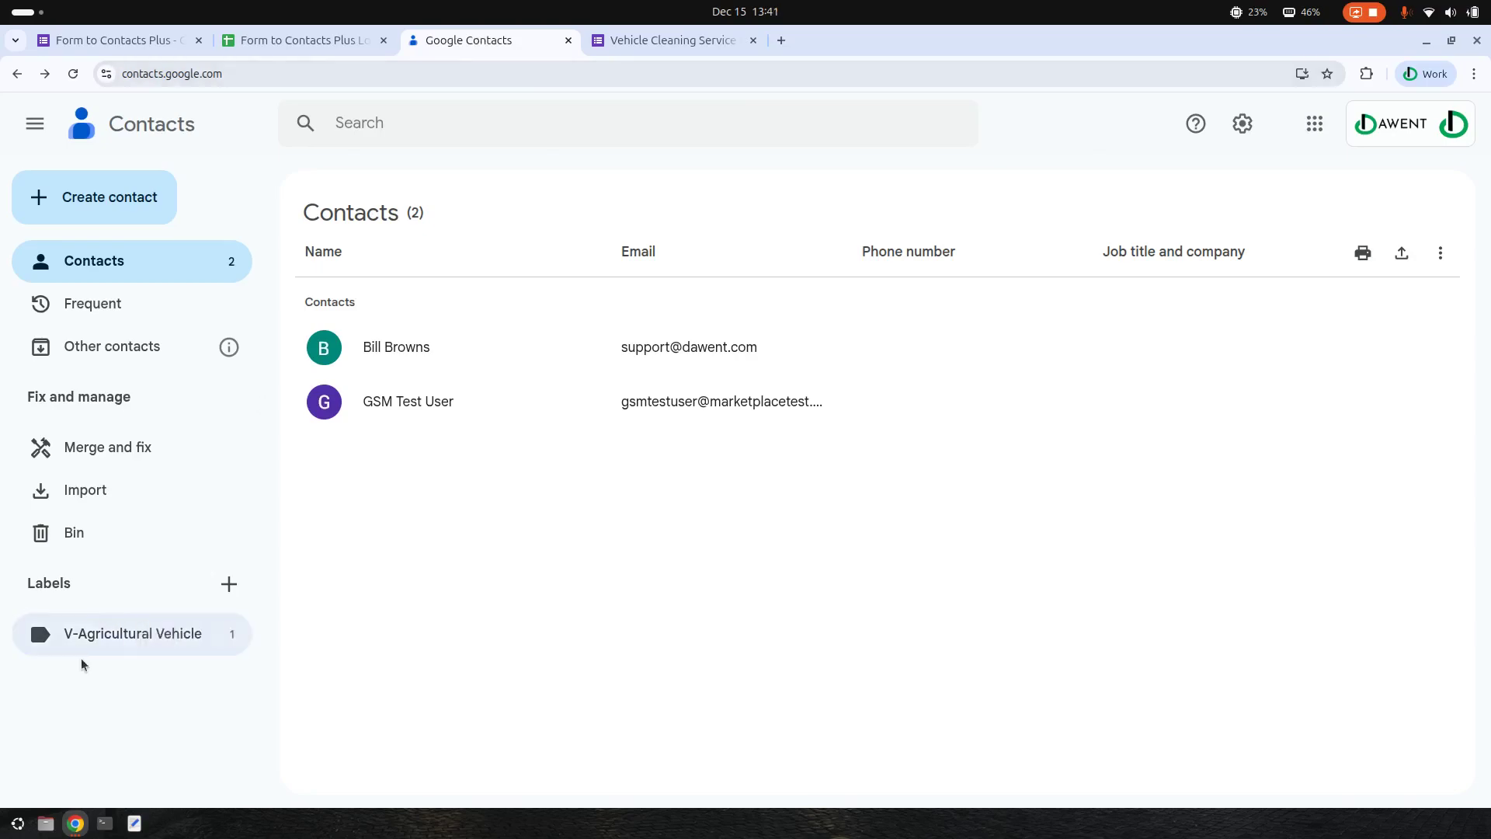
# - Refresh Contacts and compare members of the Cleaning and V-Agricultural Vehicle labels
pyautogui.click(73, 73)
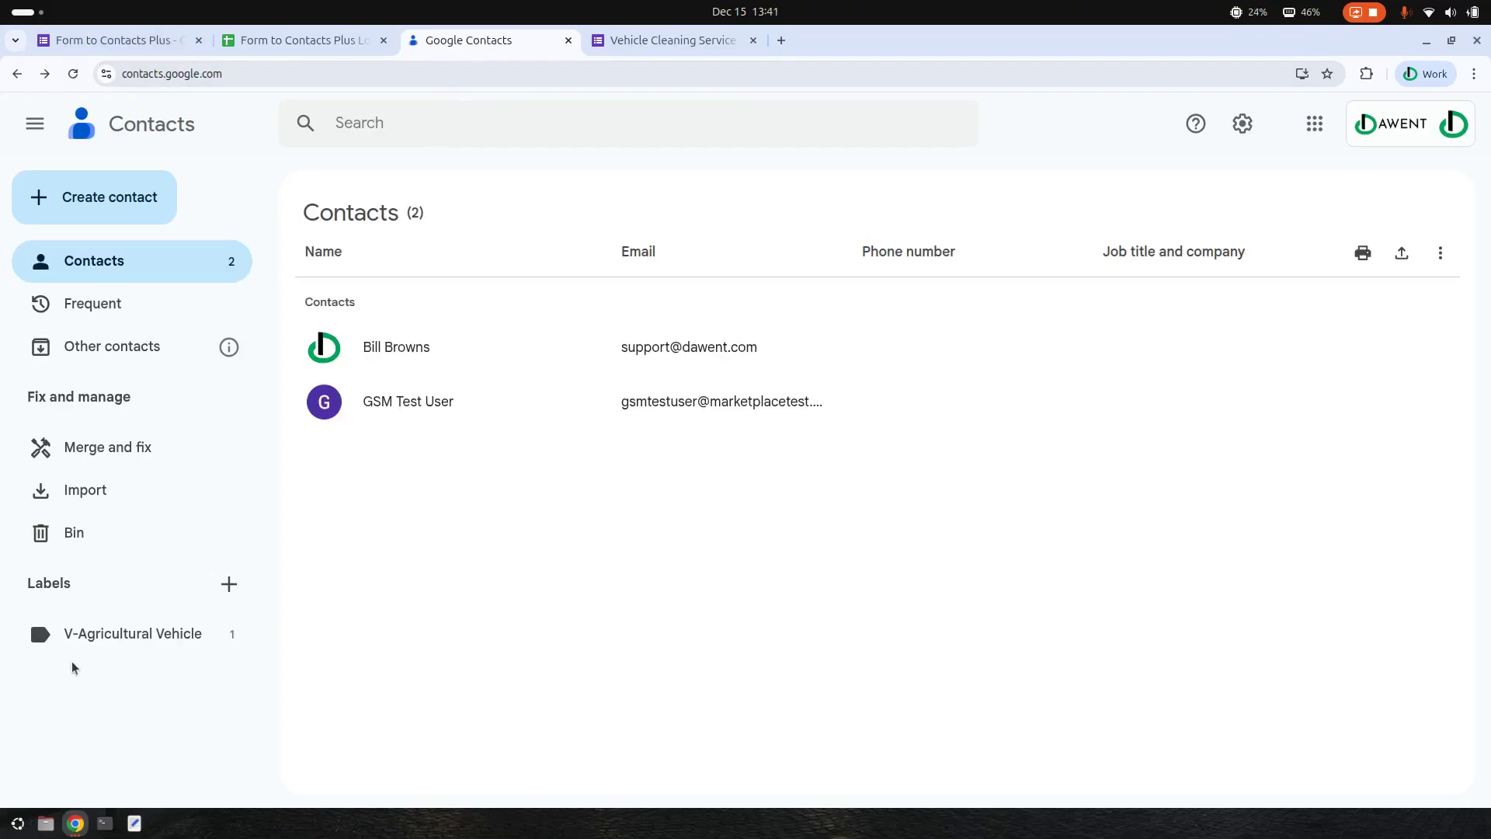
pyautogui.click(72, 74)
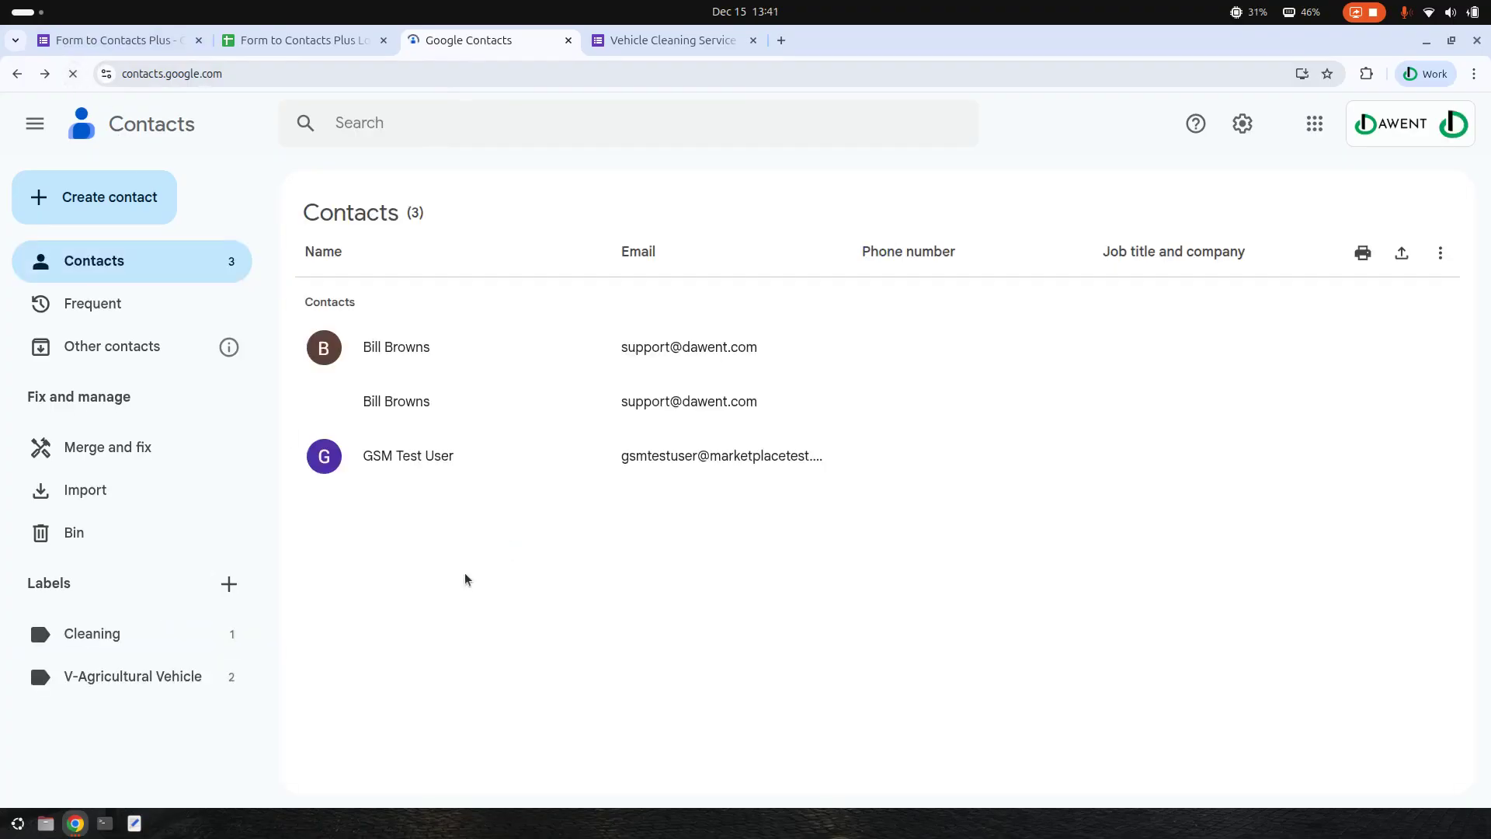
pyautogui.click(121, 641)
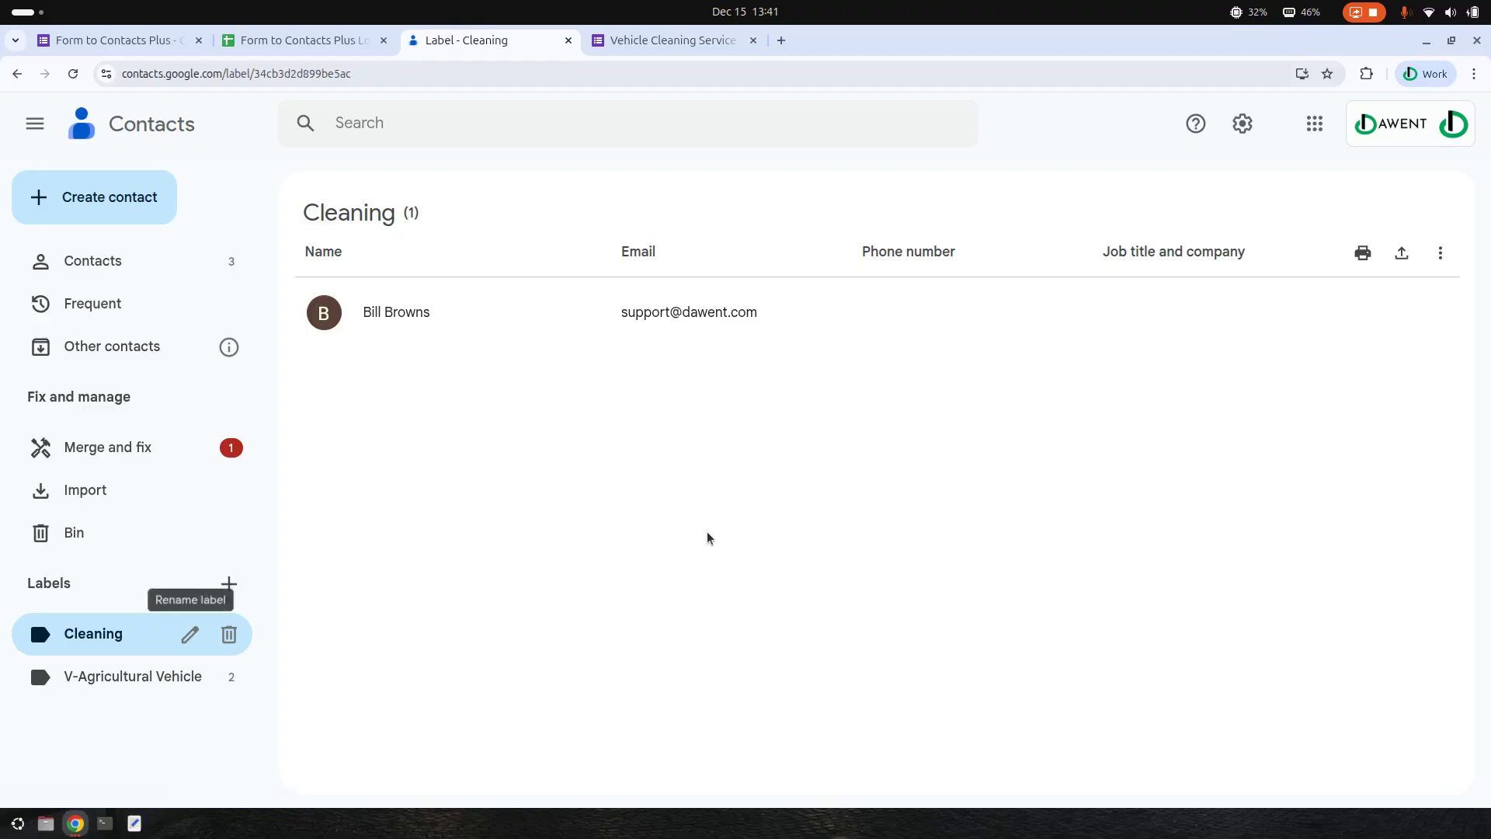
pyautogui.click(97, 684)
pyautogui.click(93, 633)
pyautogui.click(110, 690)
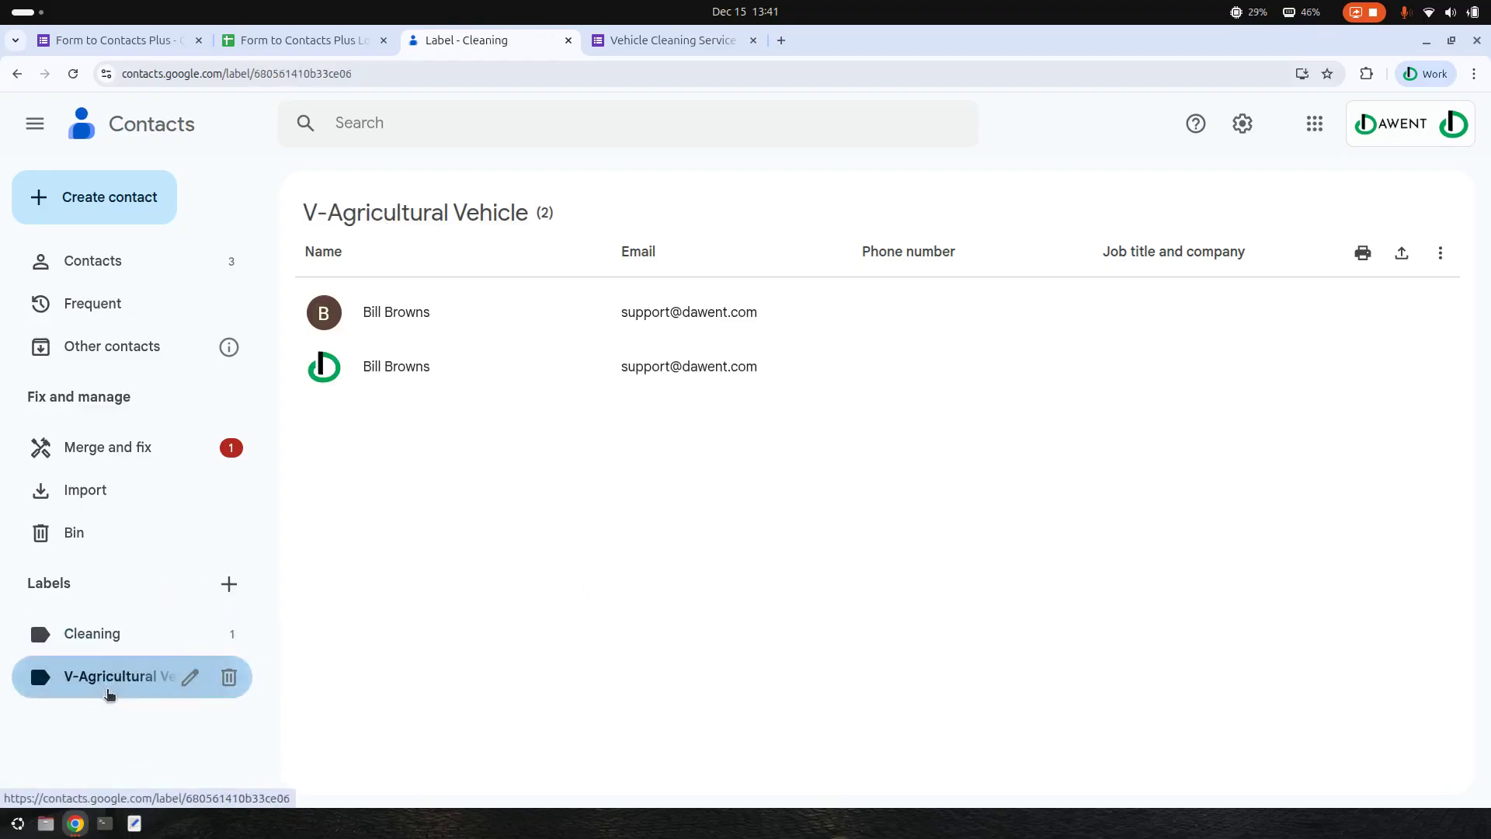
pyautogui.click(119, 642)
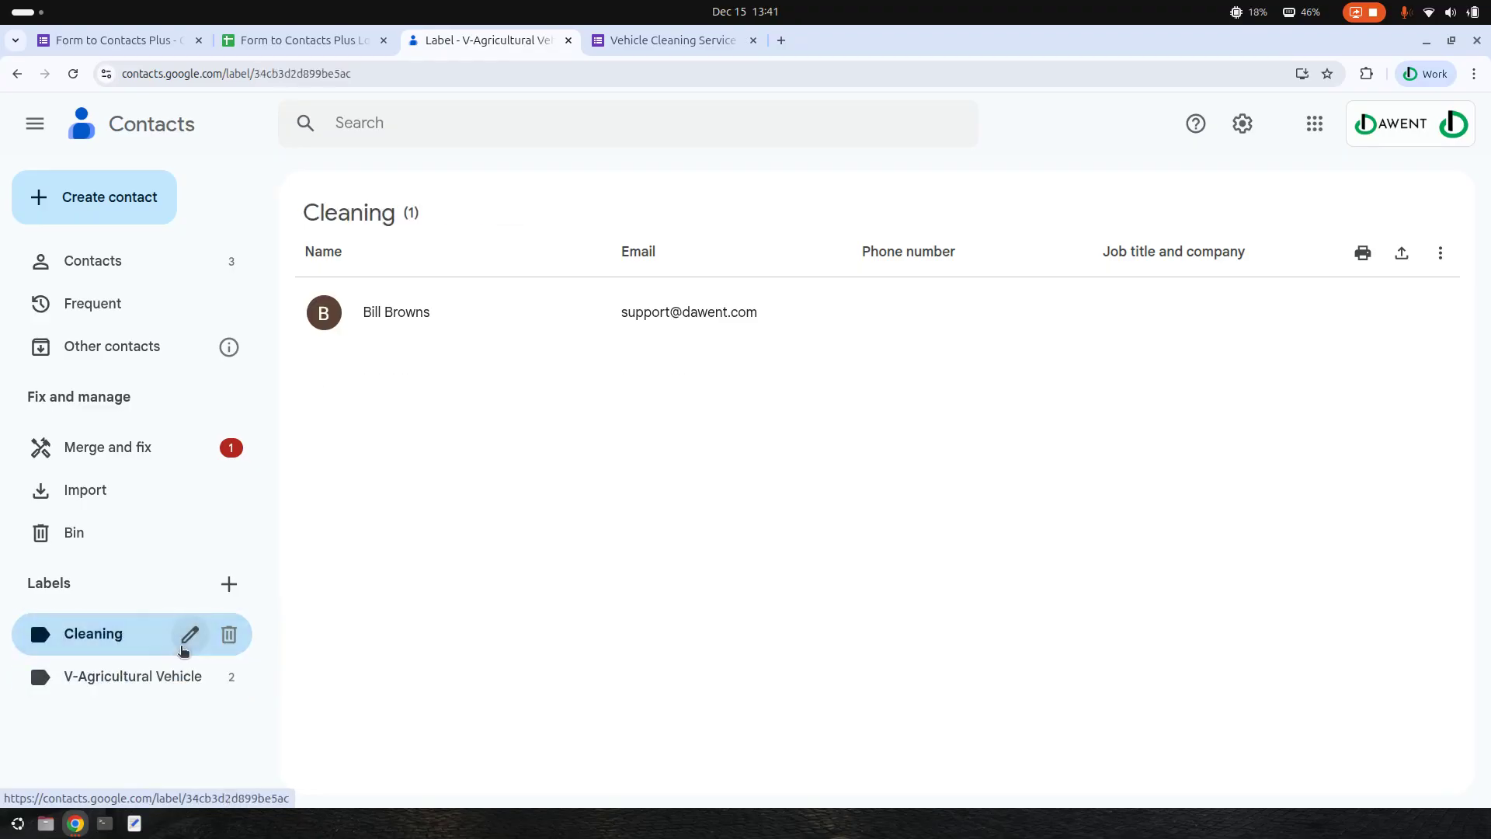
pyautogui.click(150, 694)
pyautogui.click(115, 645)
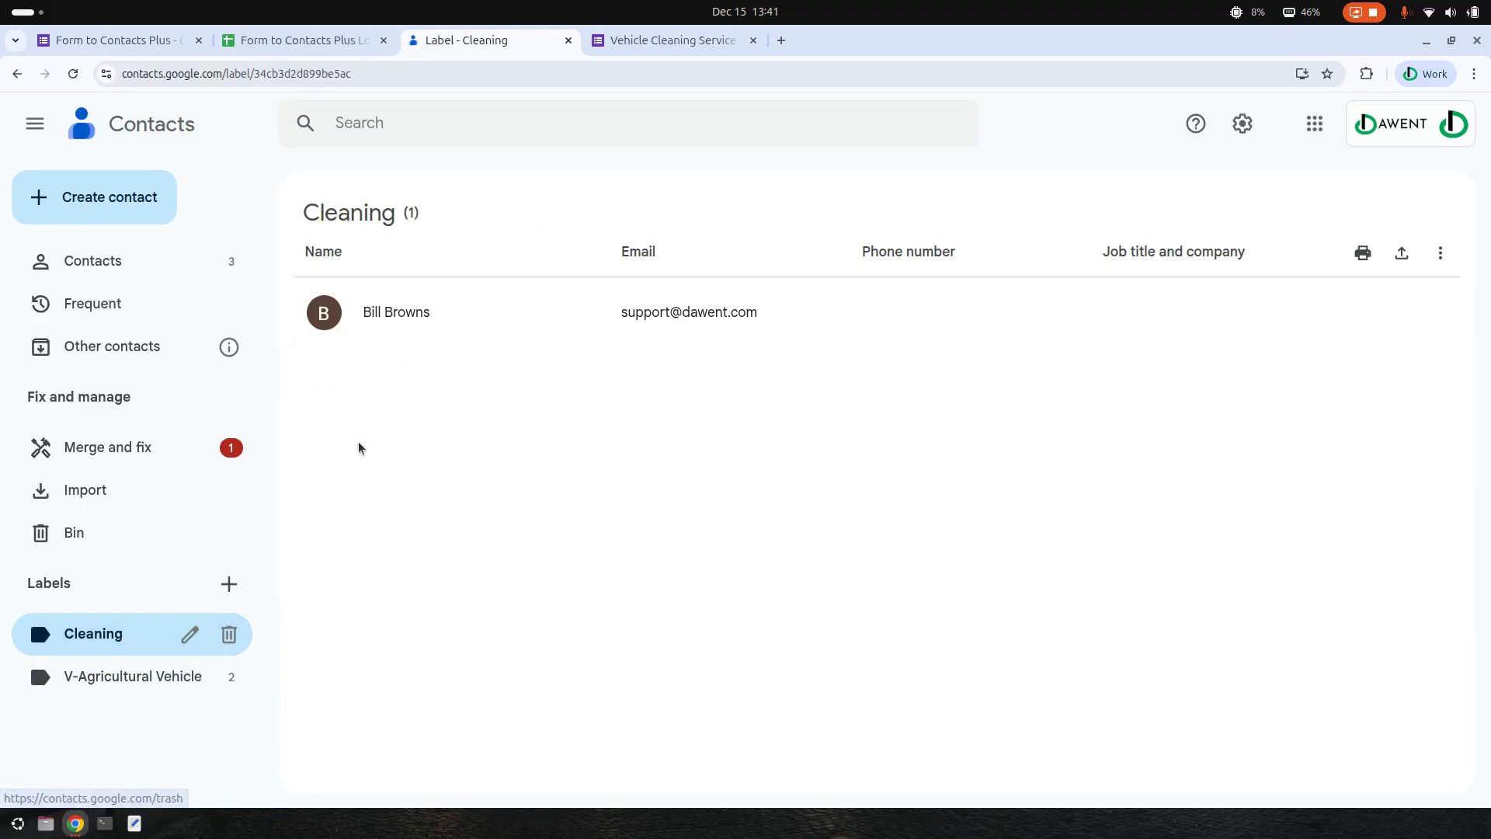
pyautogui.click(116, 41)
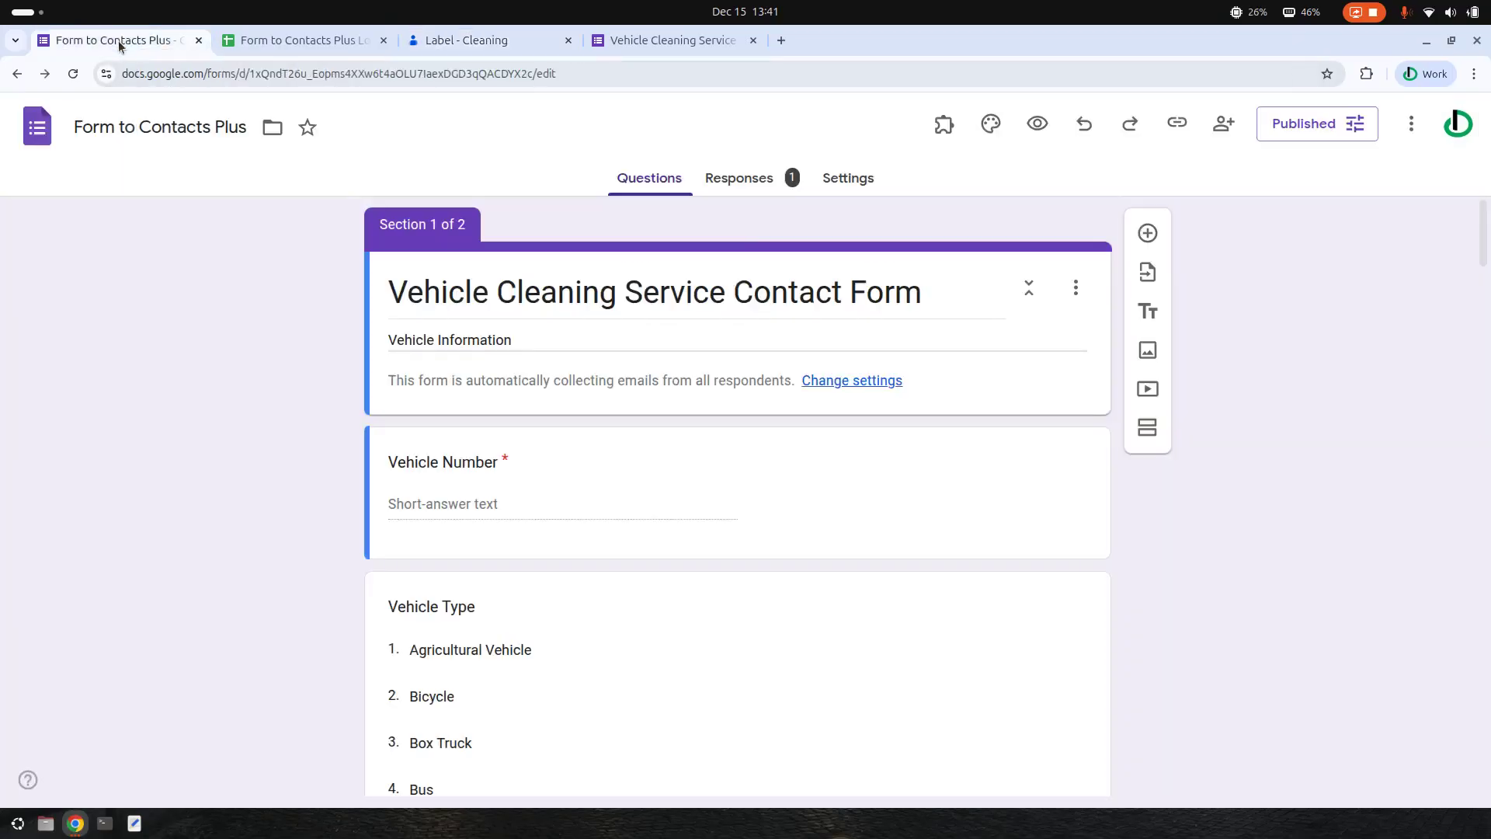
# - Open the contact linked in LOG cell D3 and verify its Cleaning and V-Agricultural Vehicle labels
pyautogui.click(303, 40)
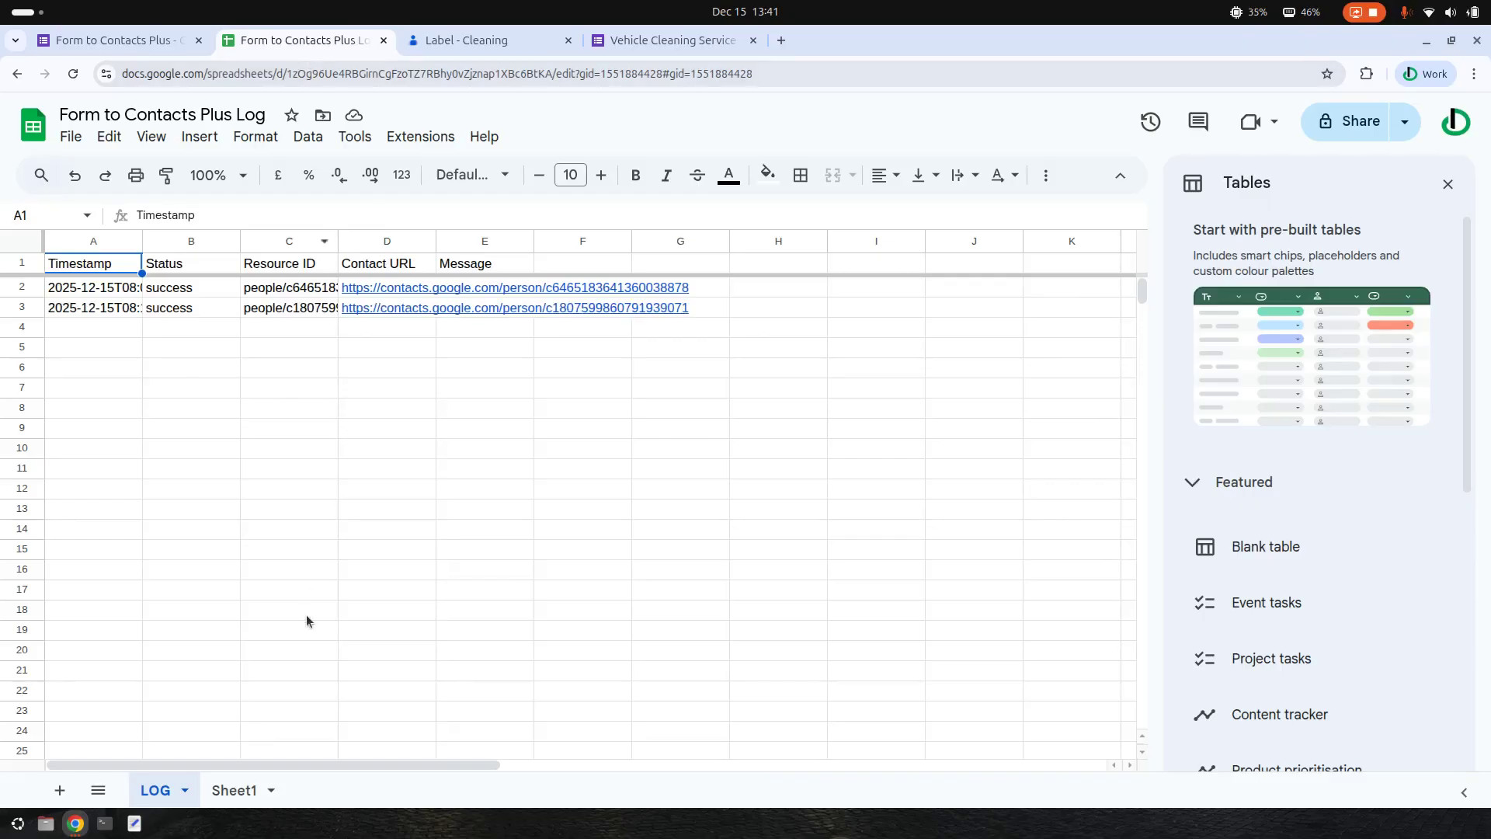
pyautogui.click(377, 309)
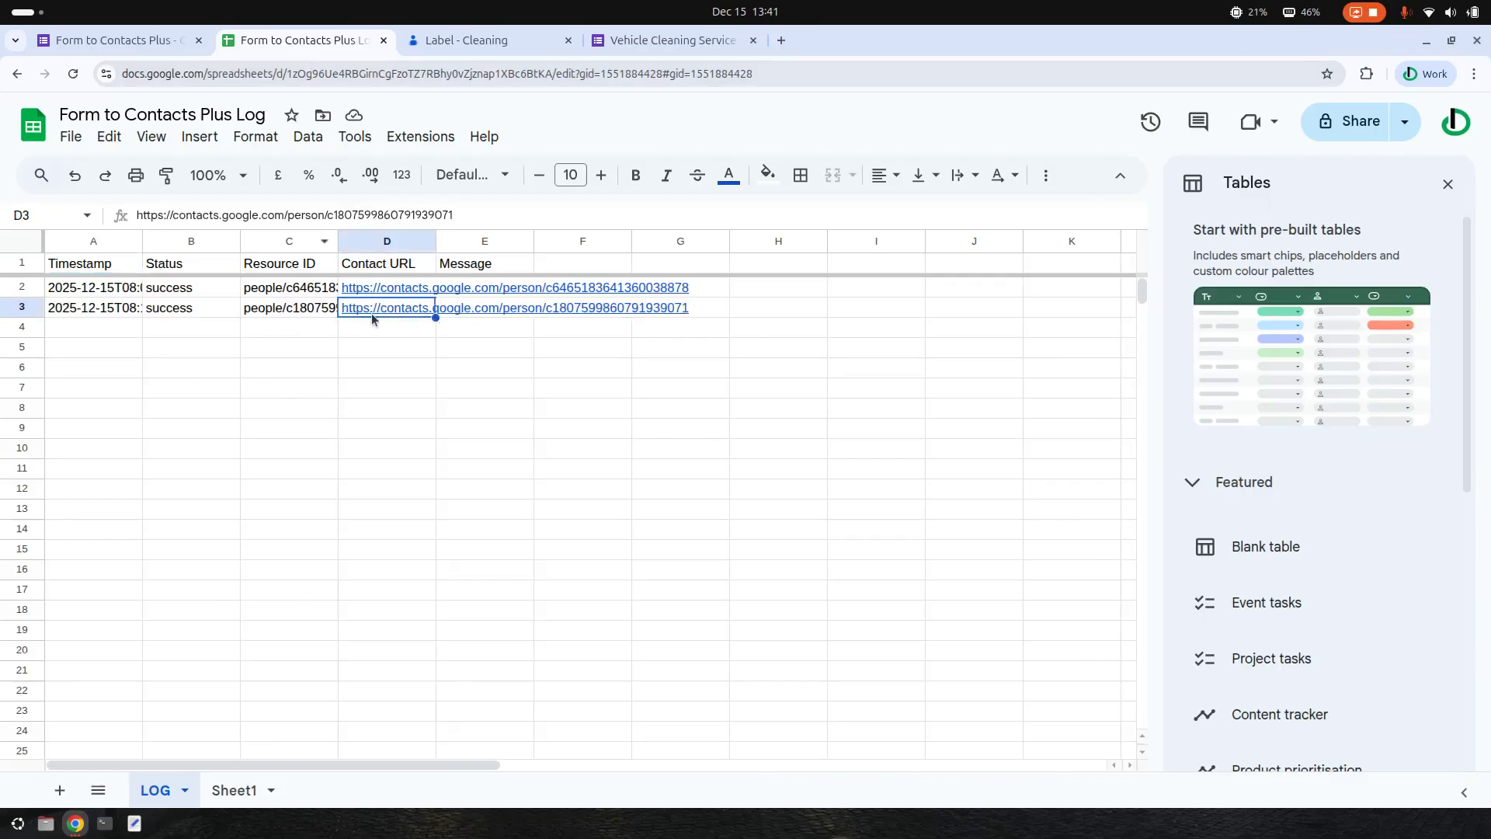
pyautogui.click(472, 344)
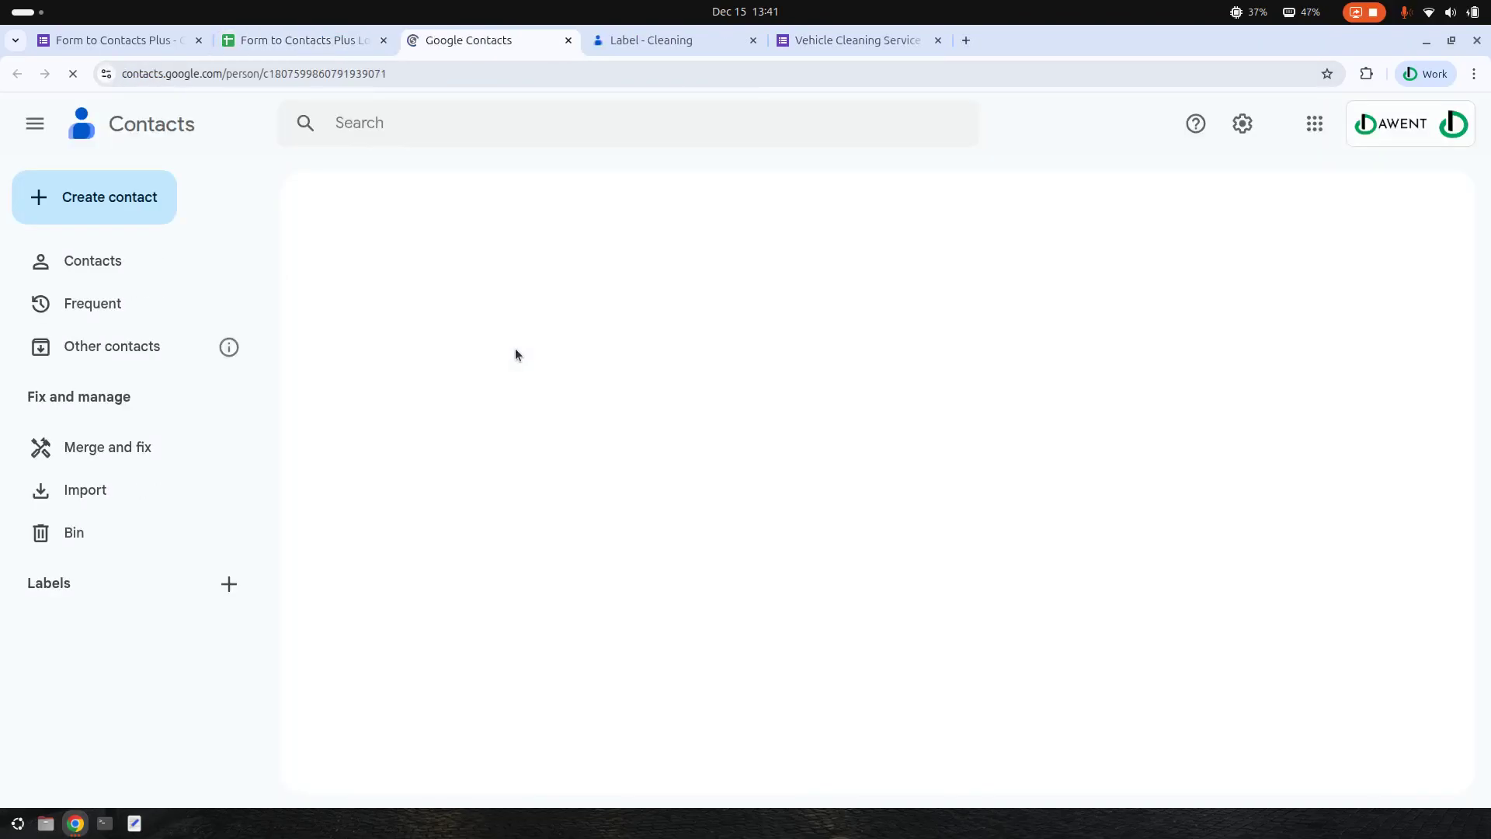
pyautogui.scroll(-3, 632, 396)
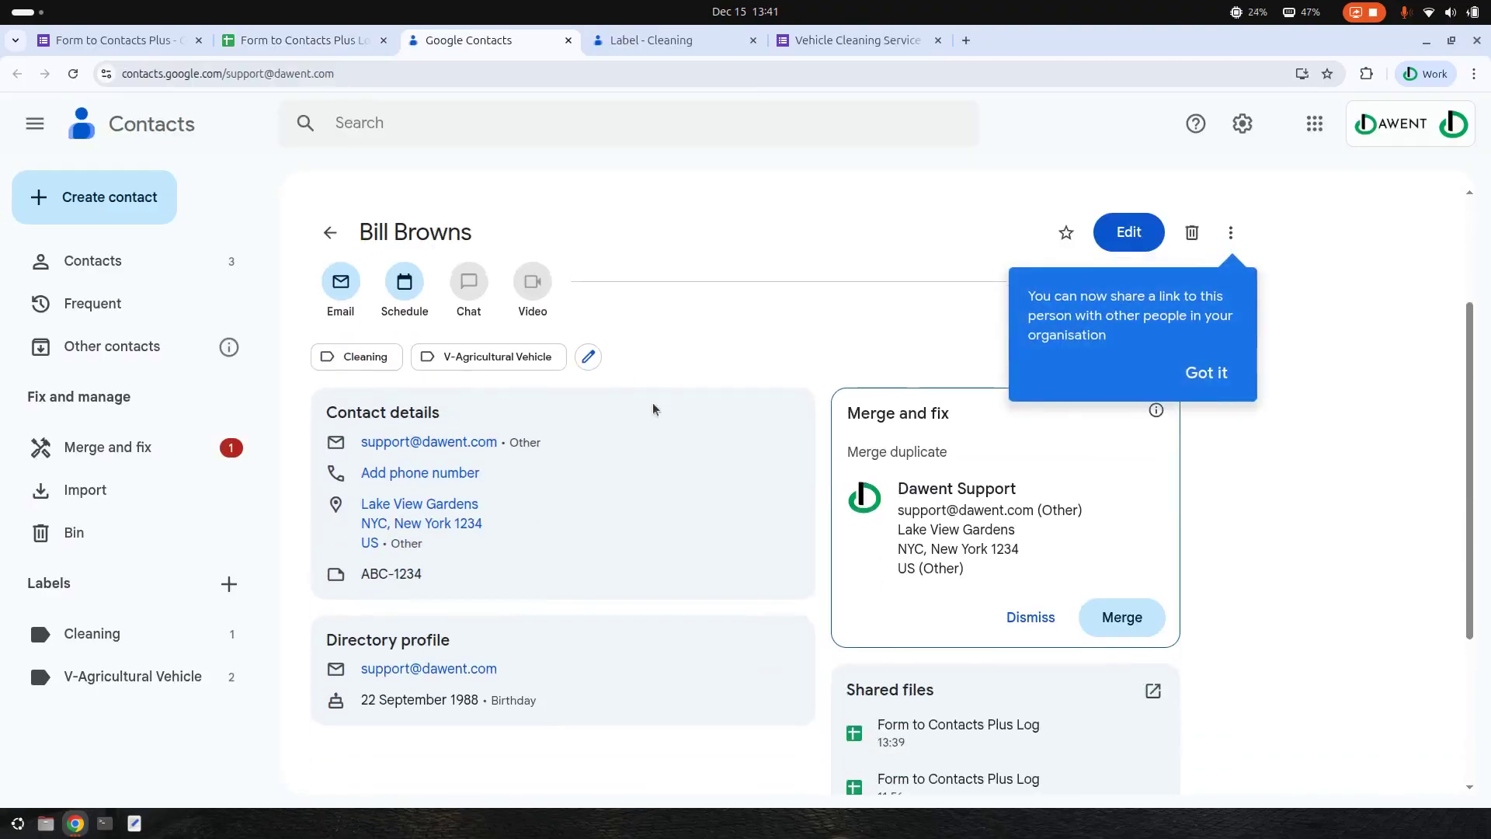
pyautogui.scroll(-1, 639, 470)
pyautogui.click(1291, 523)
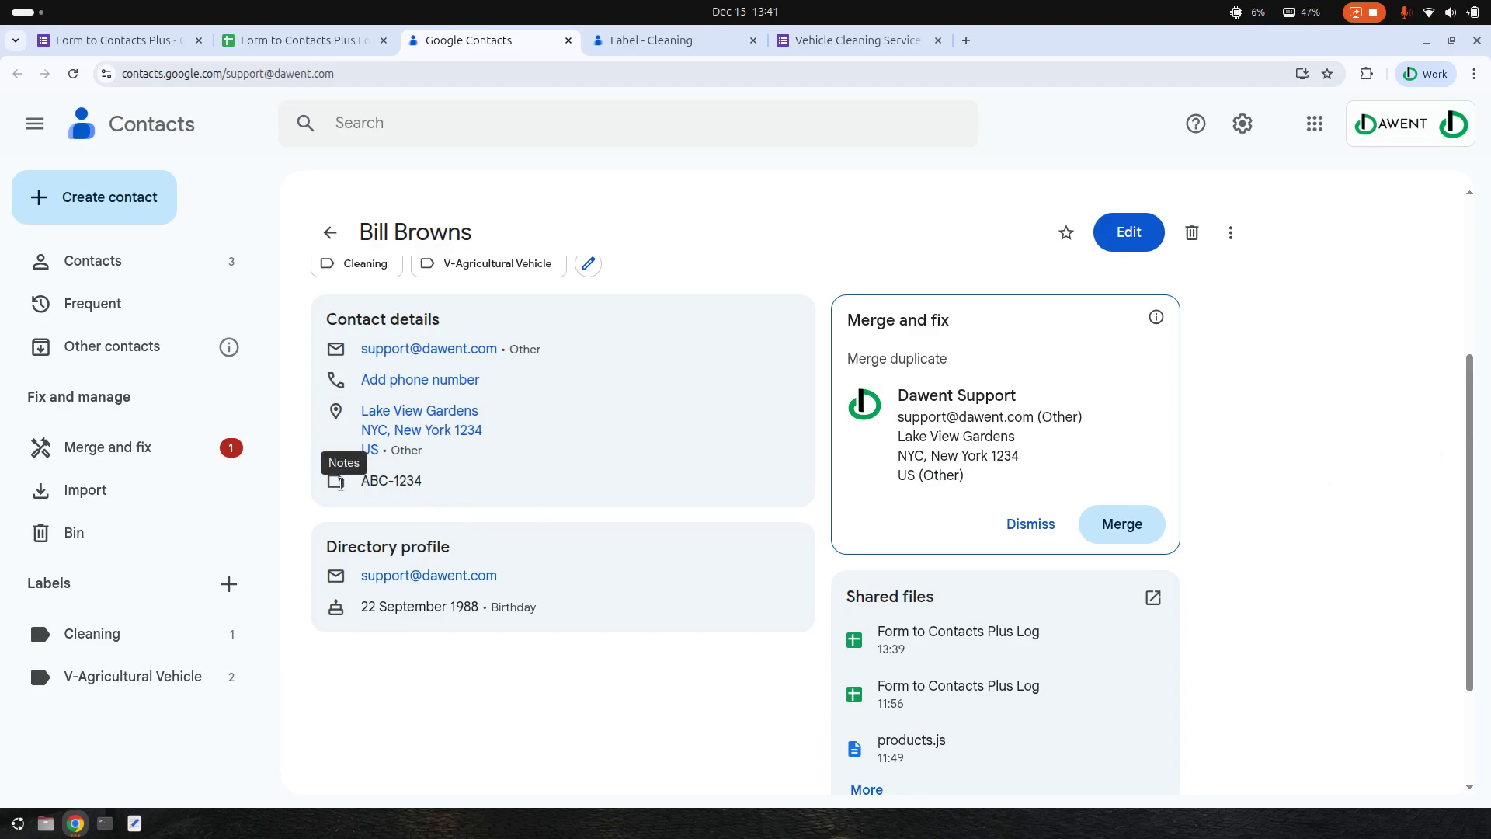
pyautogui.scroll(3, 504, 444)
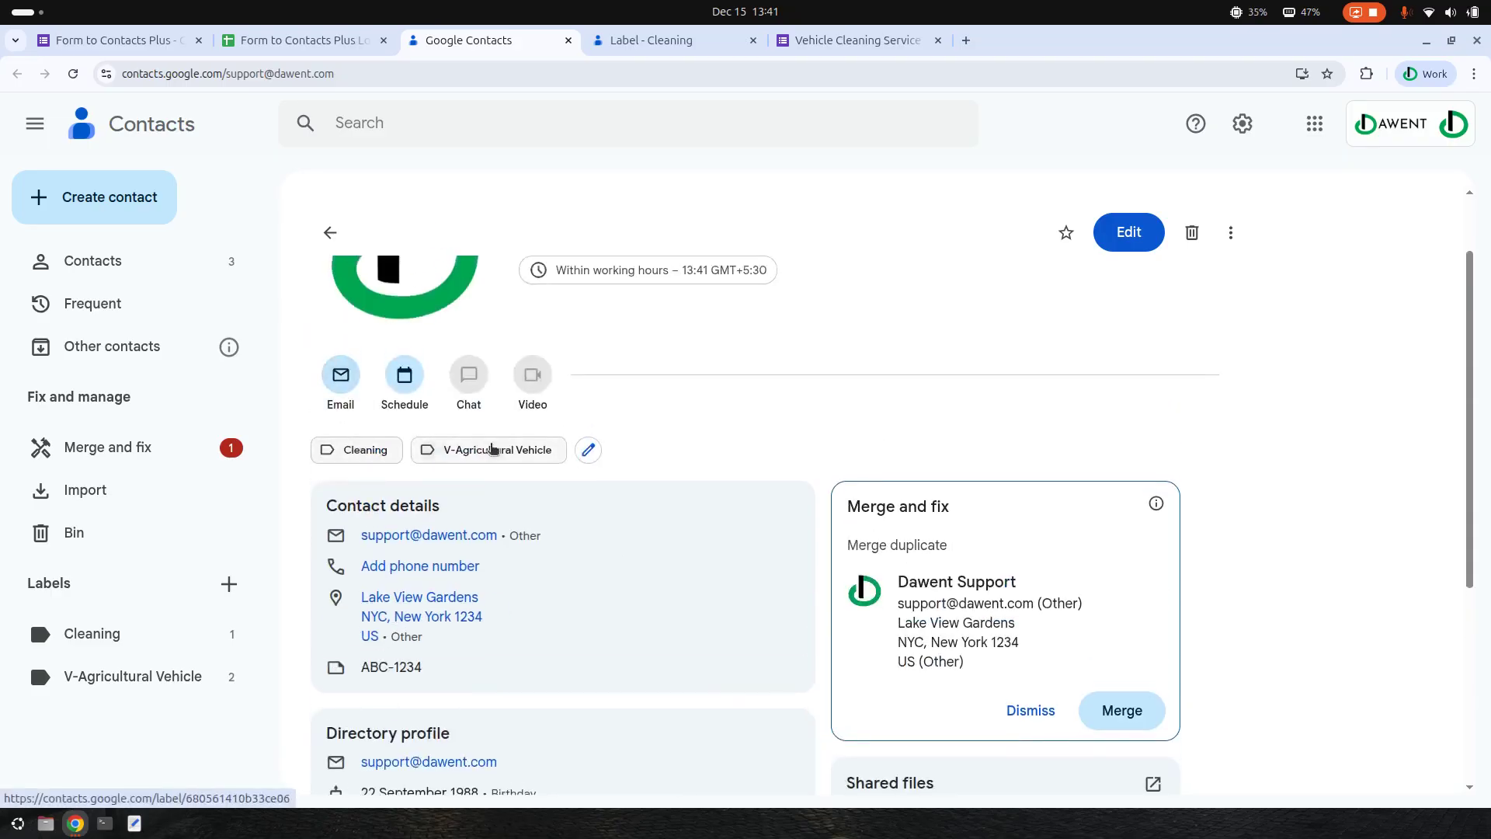
pyautogui.scroll(-3, 839, 443)
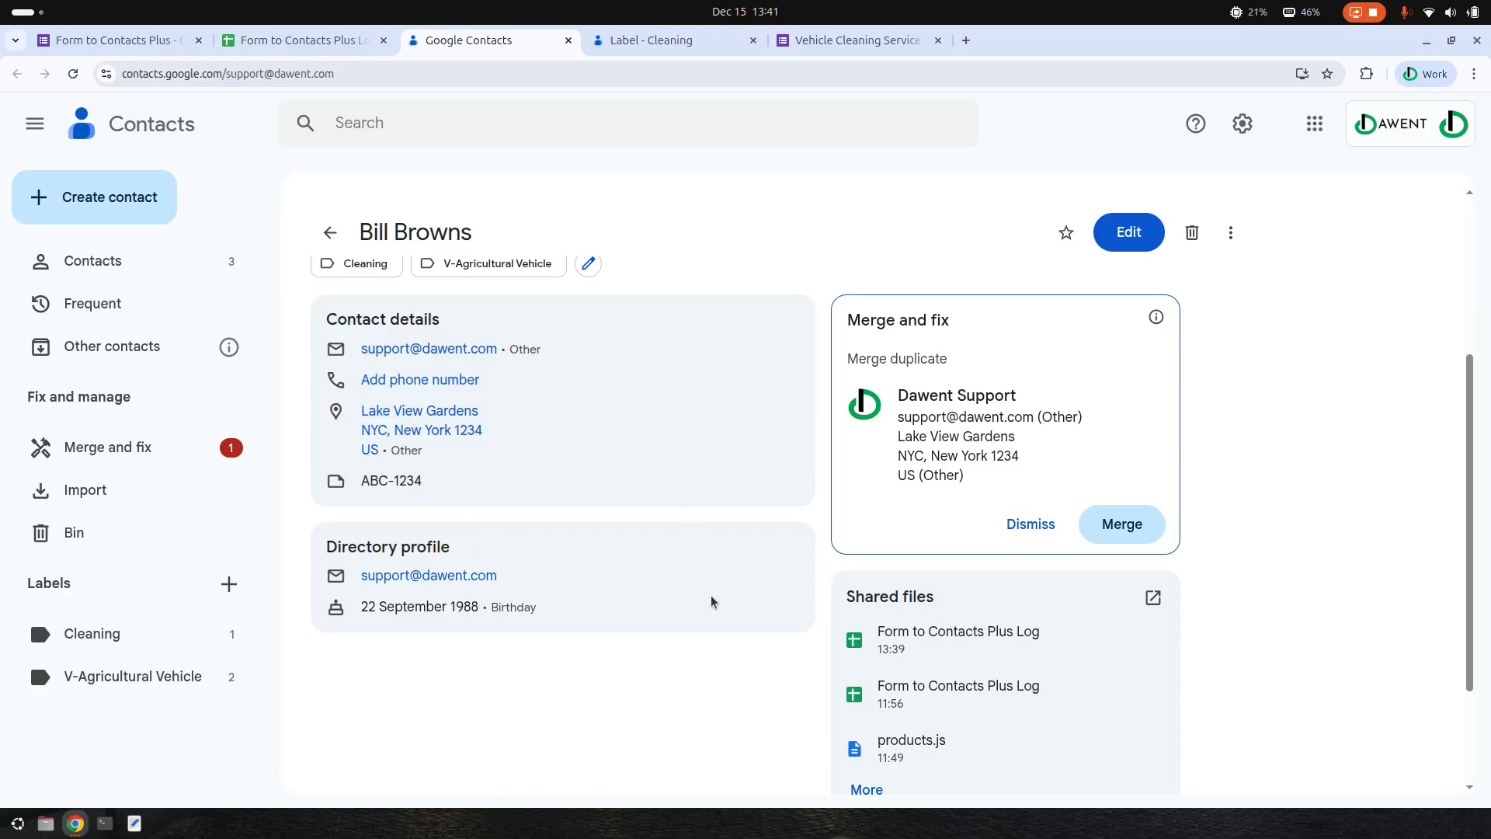
pyautogui.scroll(-2, 688, 587)
pyautogui.scroll(5, 688, 584)
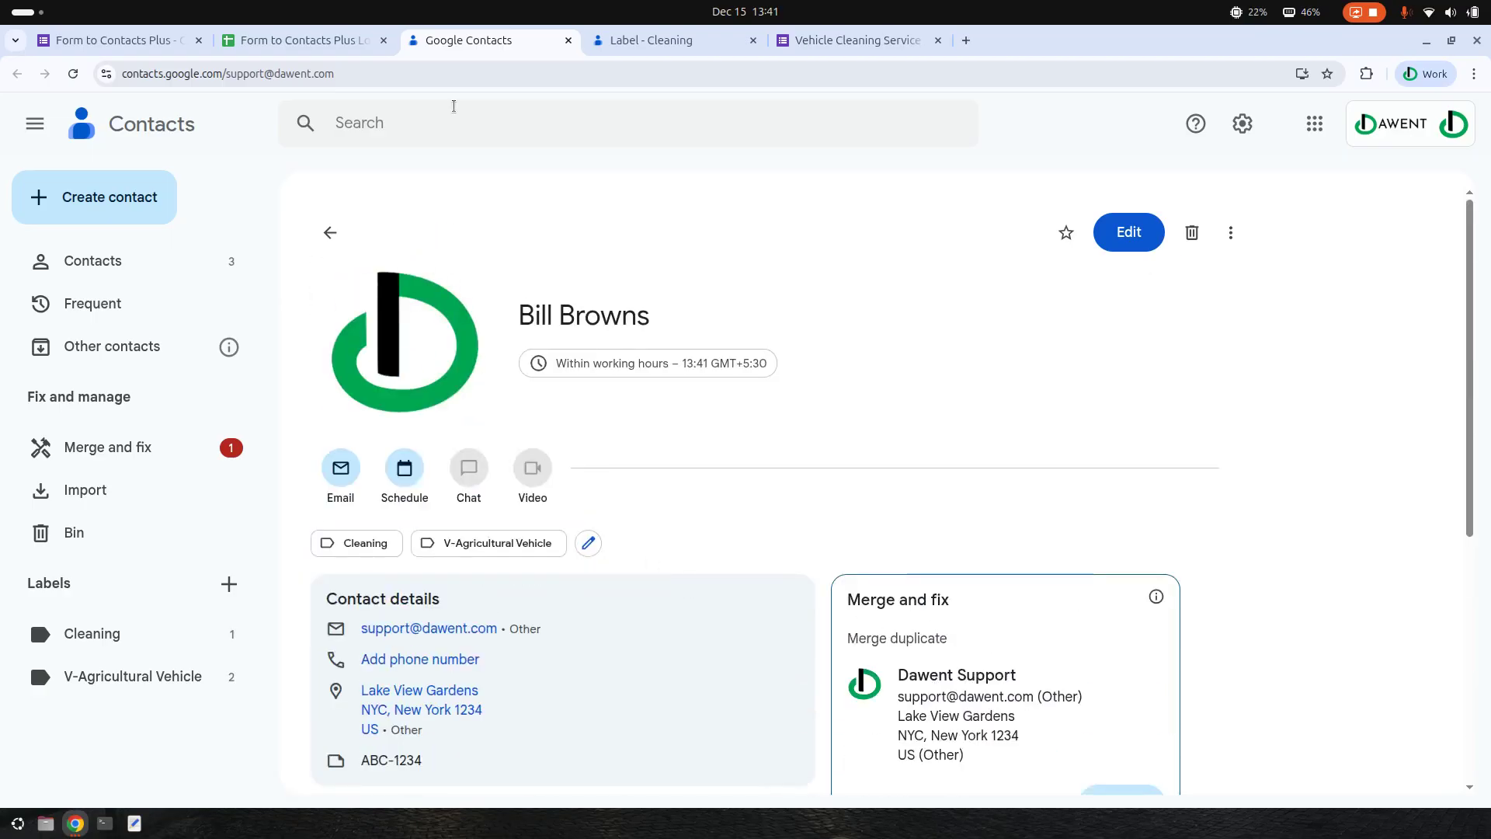
pyautogui.click(146, 43)
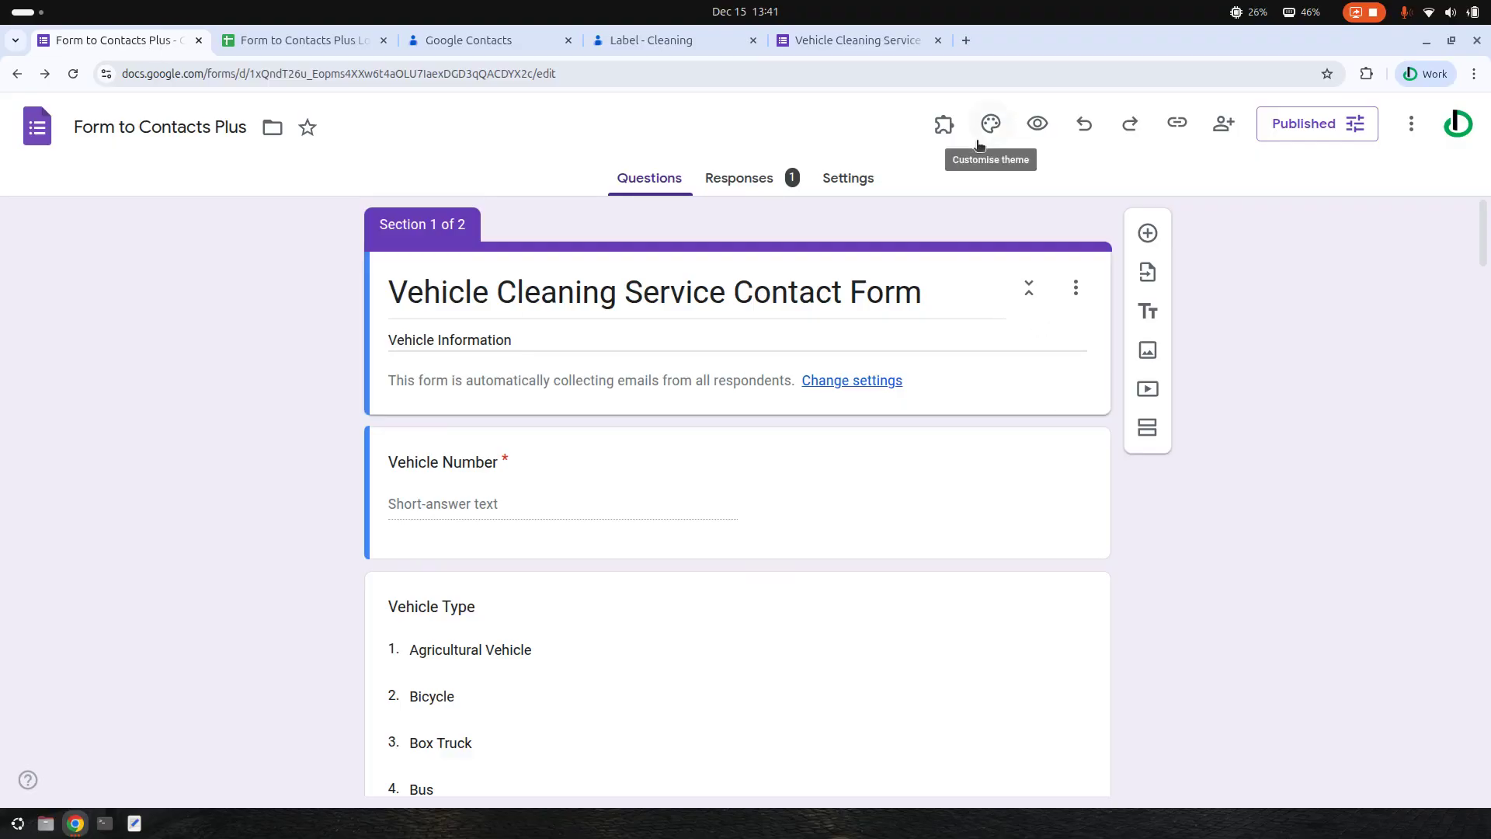